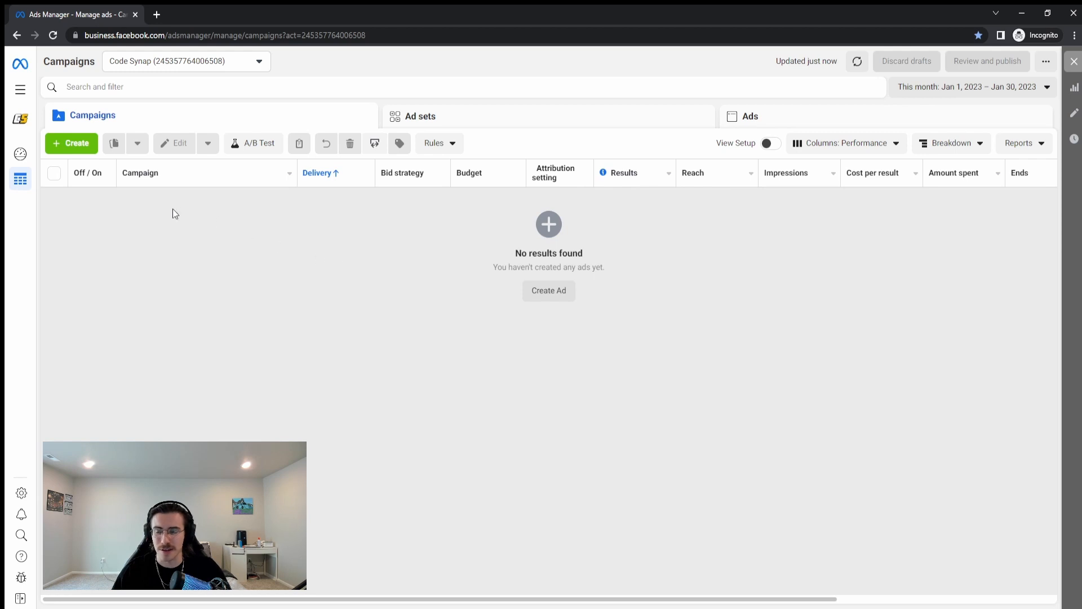
pyautogui.click(20, 90)
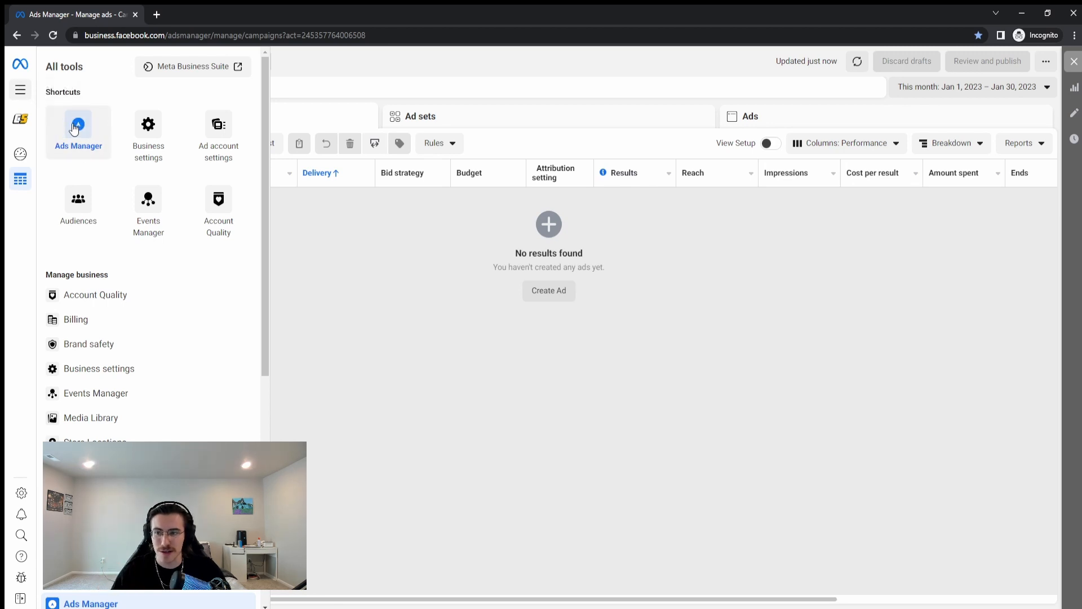
pyautogui.scroll(-8, 135, 259)
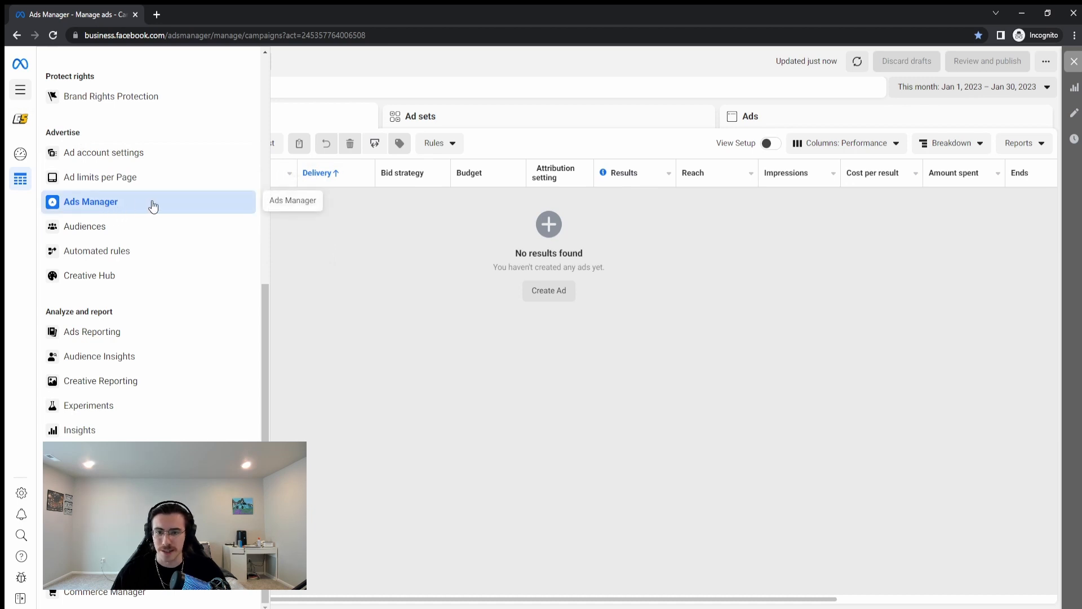
pyautogui.click(390, 312)
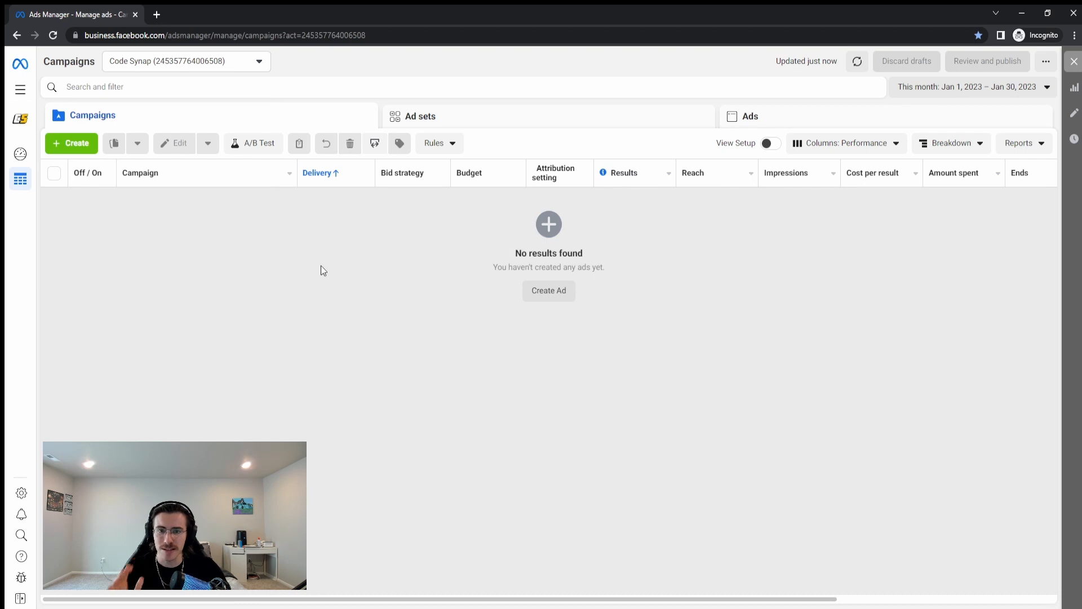
# - Start a new campaign with Leads as the campaign objective
pyautogui.click(87, 150)
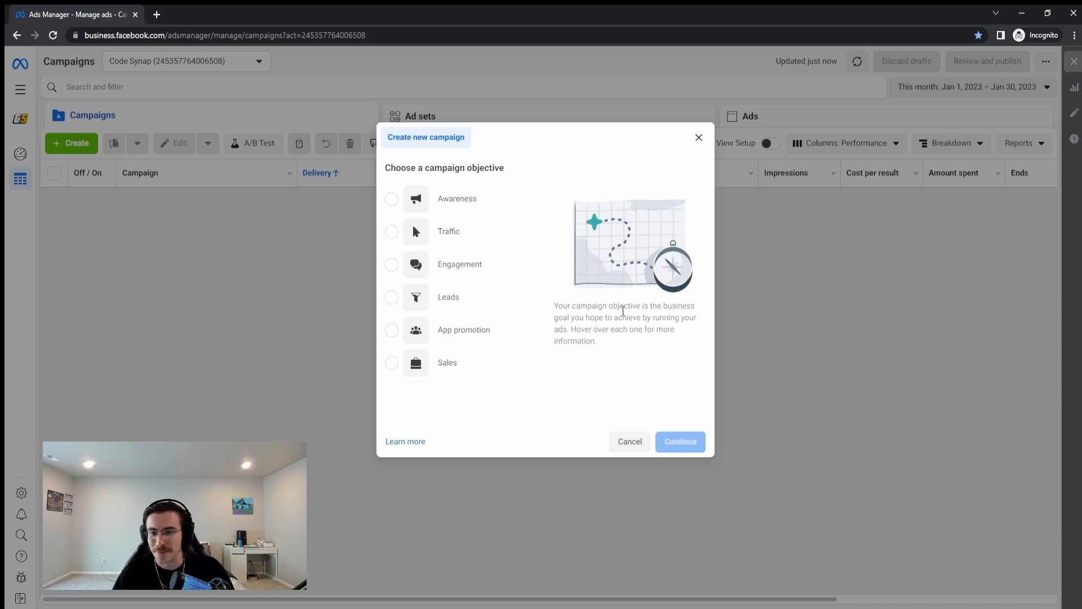
pyautogui.moveTo(479, 314)
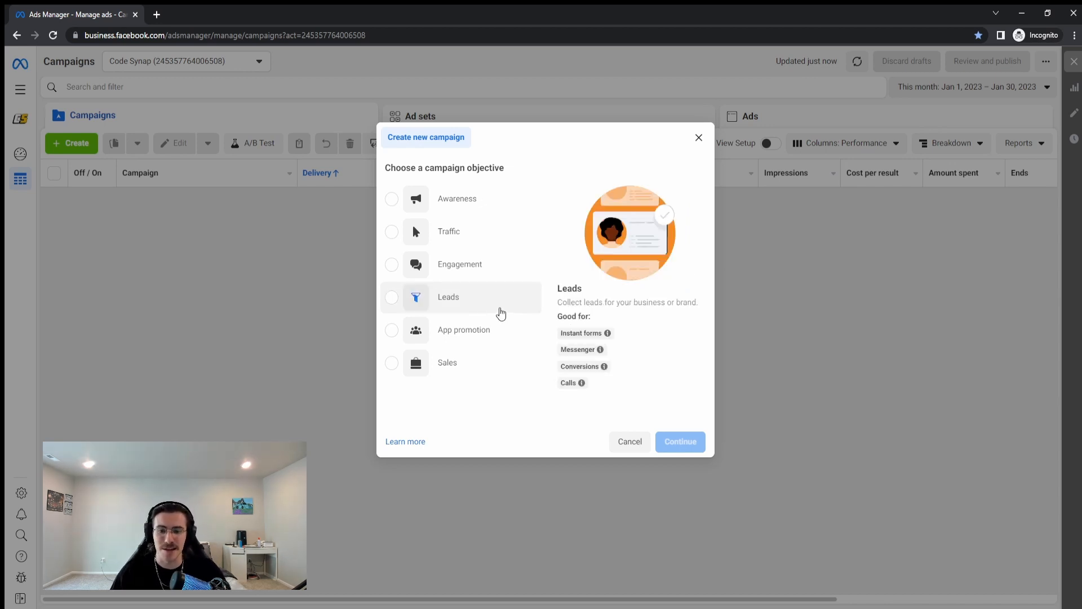
pyautogui.click(484, 309)
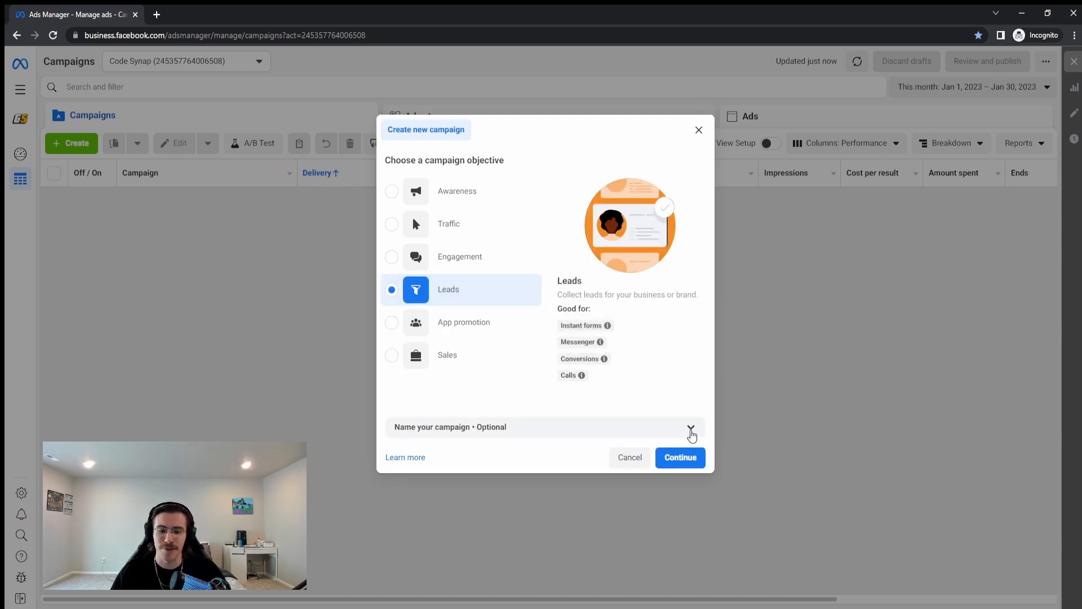
# - Name the new campaign TEST CAMP1 in the optional naming section
pyautogui.click(691, 427)
pyautogui.scroll(-1, 622, 369)
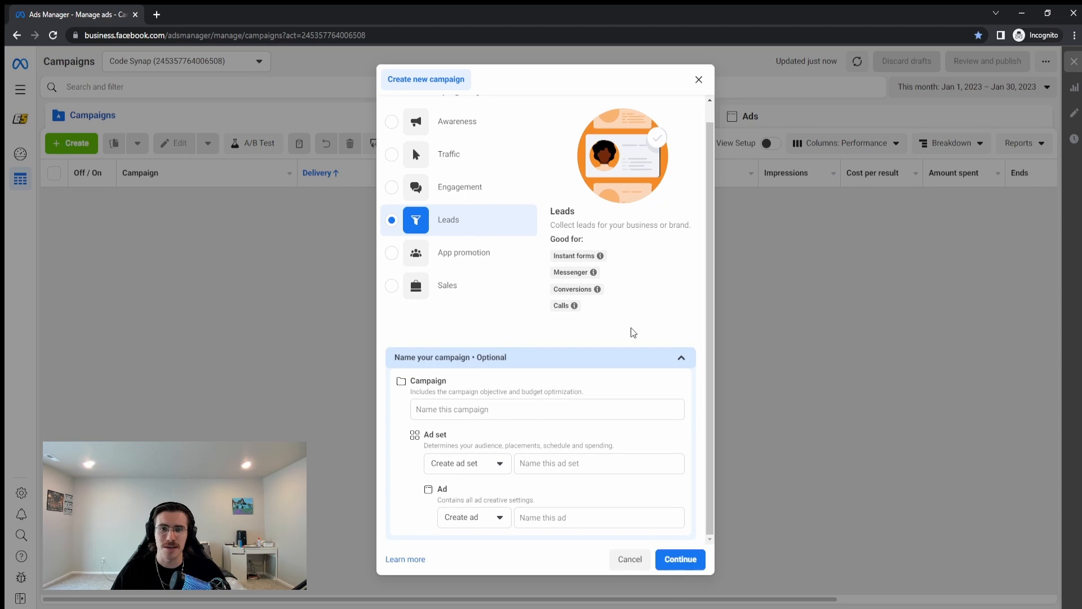
pyautogui.click(553, 418)
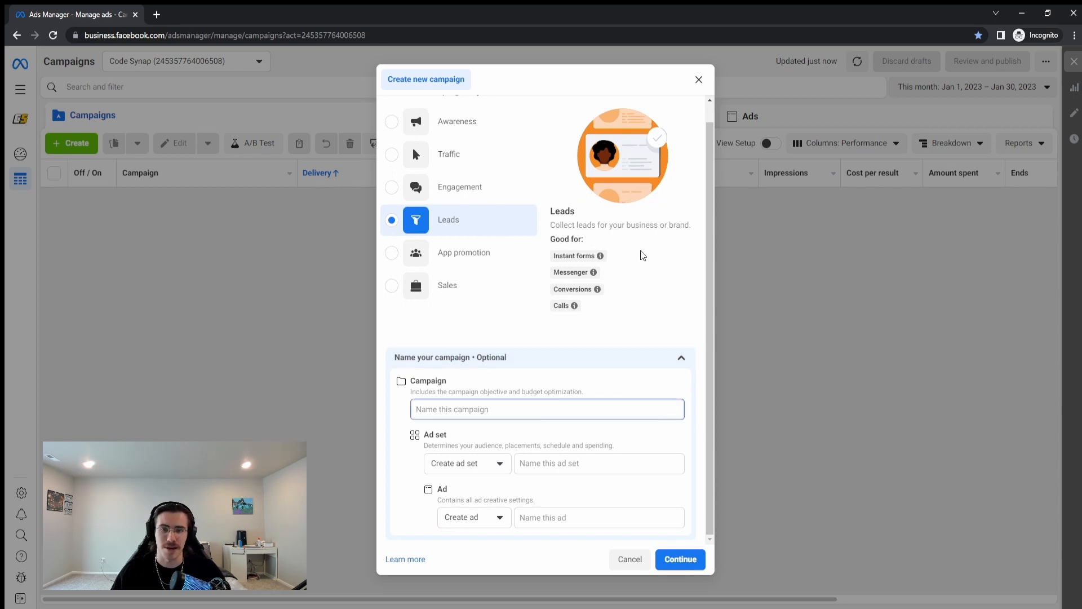
pyautogui.write('TEST C')
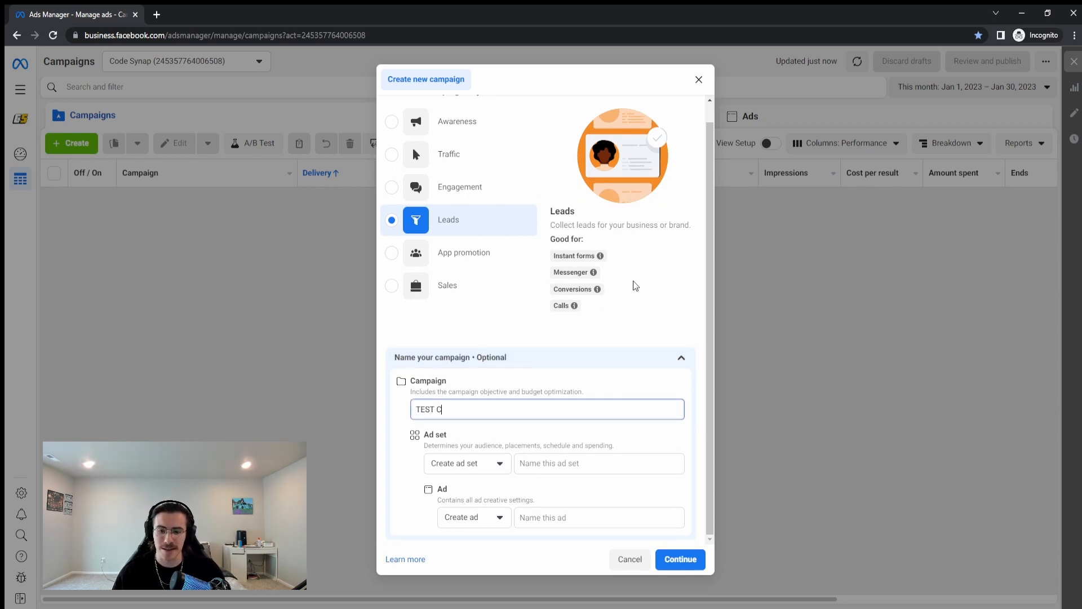
pyautogui.write('AMP1')
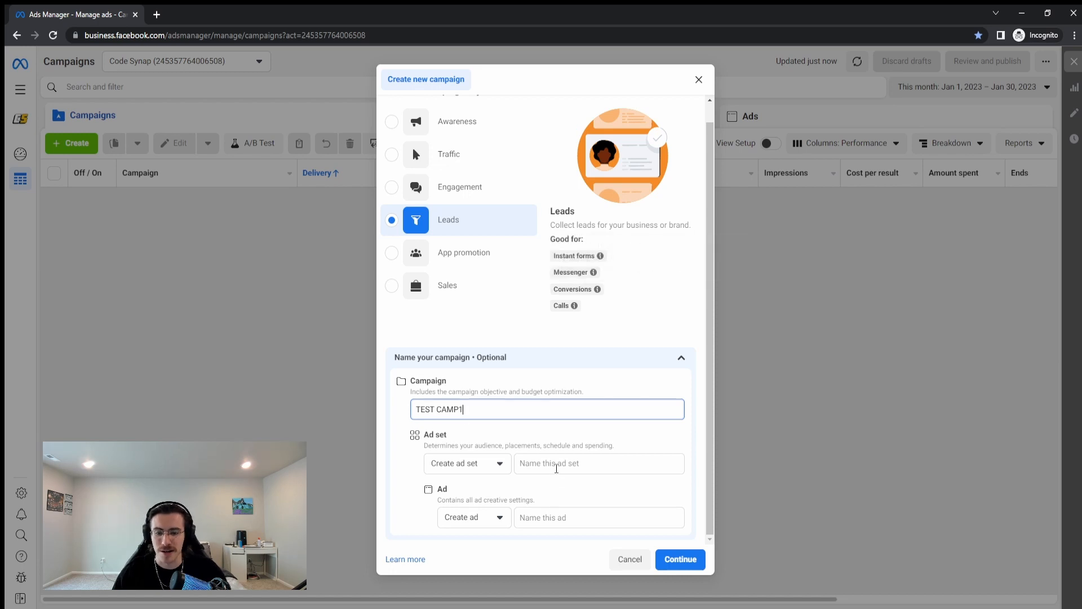
# - Name the ad set ADSET TEST1 and the ad AD TEST 1, and continue to the campaign draft
pyautogui.click(556, 463)
pyautogui.write('ADSET TEST1')
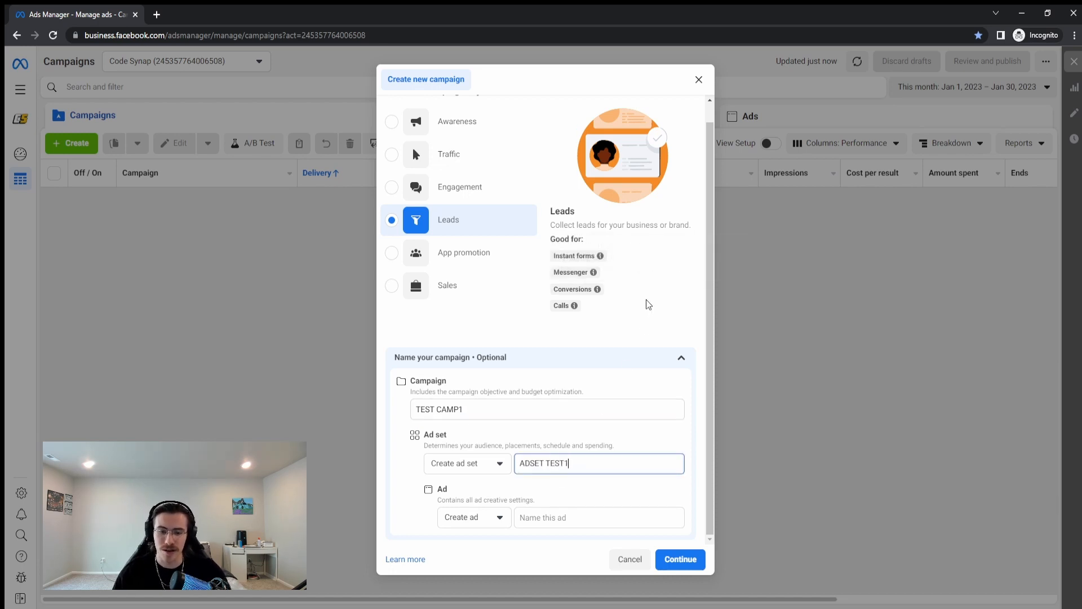
pyautogui.click(582, 520)
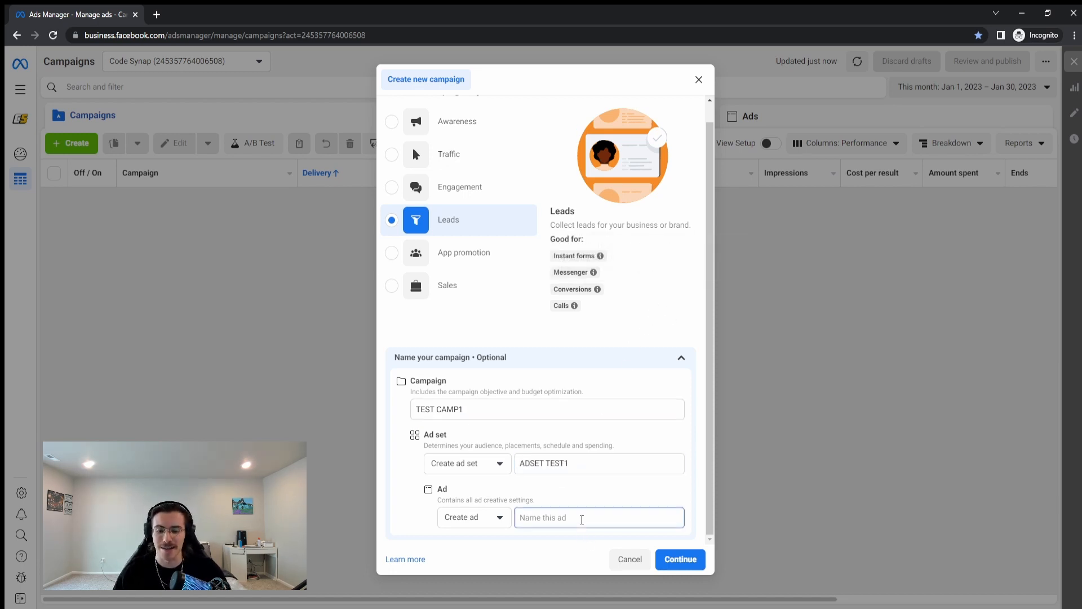
pyautogui.write('AD TEST 1')
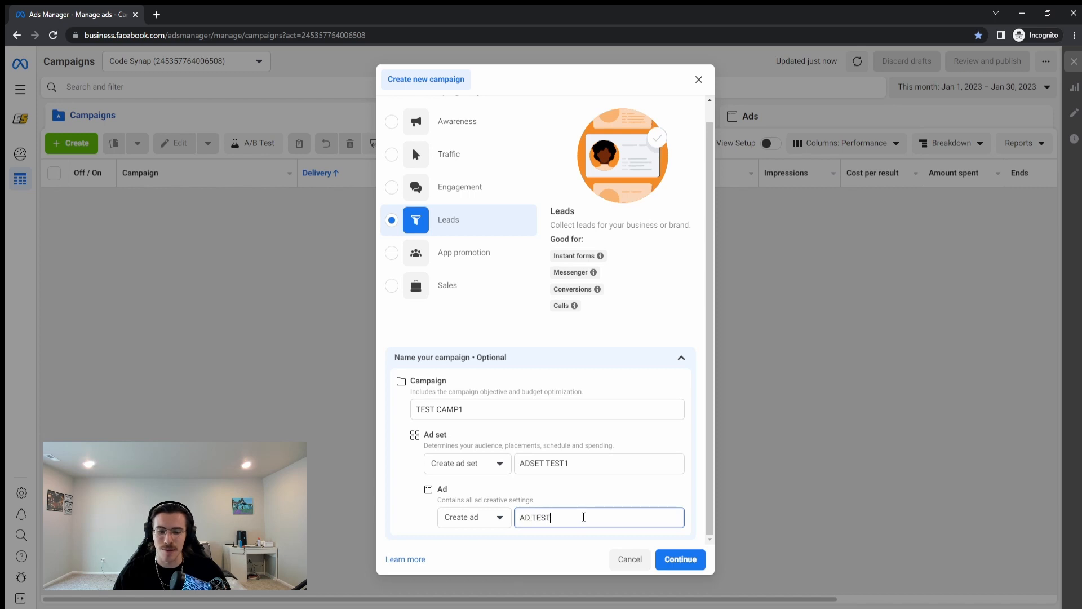
pyautogui.click(607, 496)
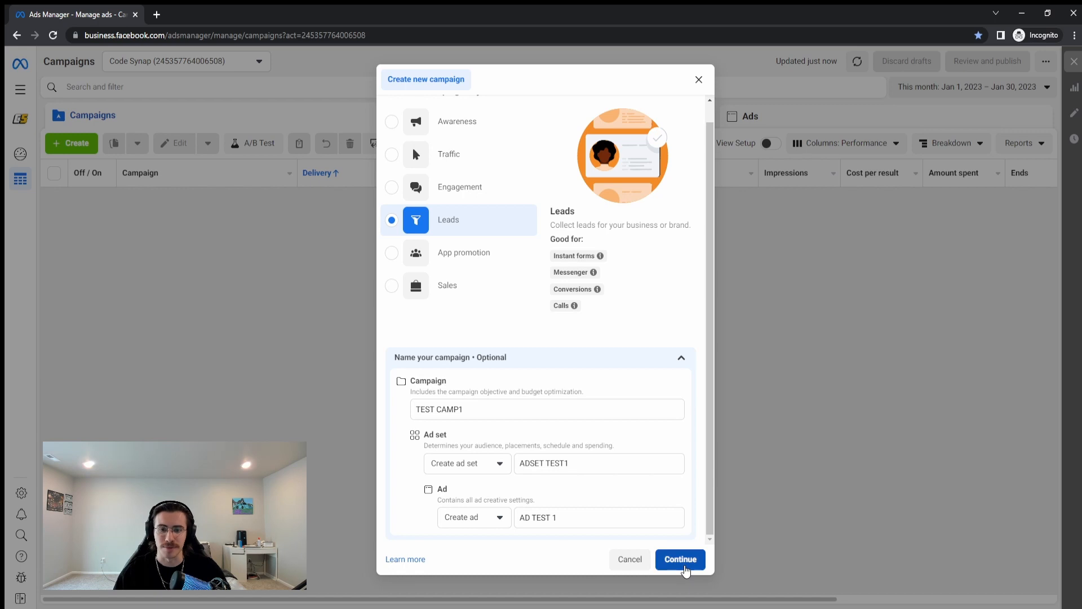
pyautogui.click(684, 567)
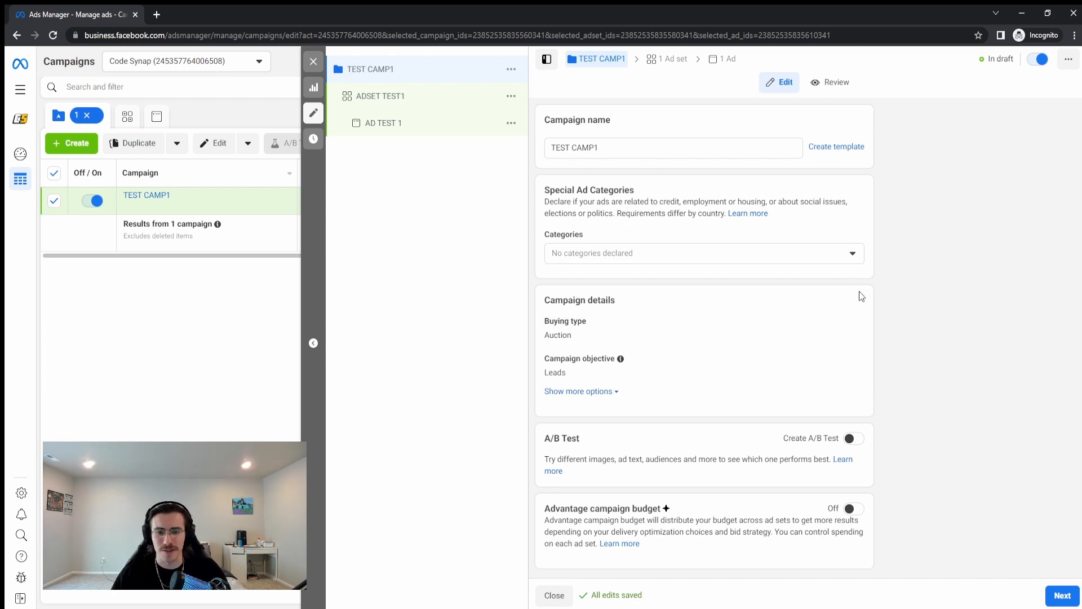
# - Review the available special ad categories without declaring one for the campaign
pyautogui.click(852, 254)
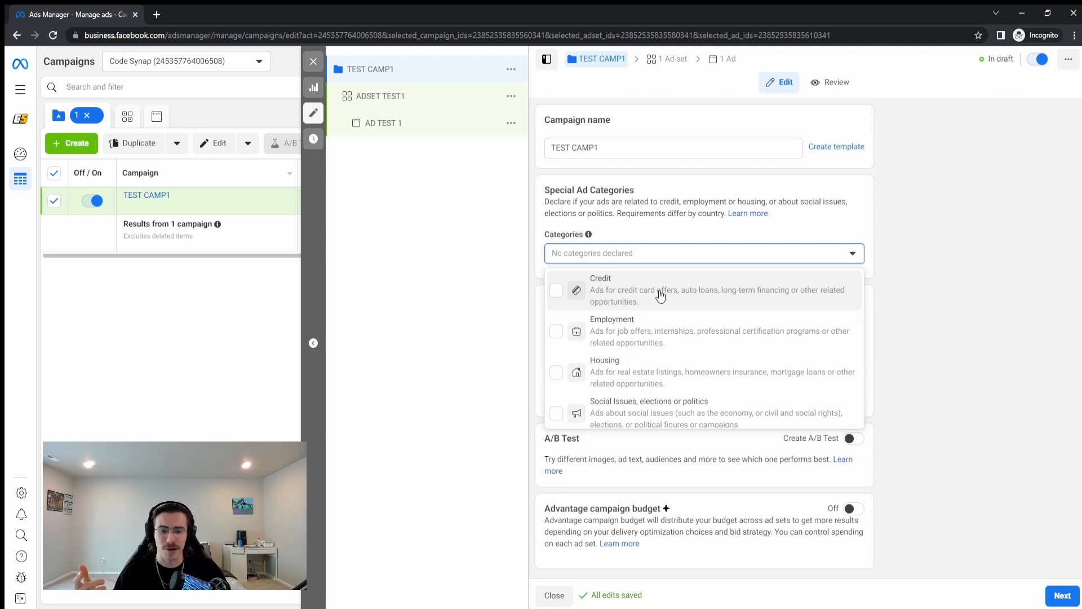
pyautogui.scroll(-1, 721, 407)
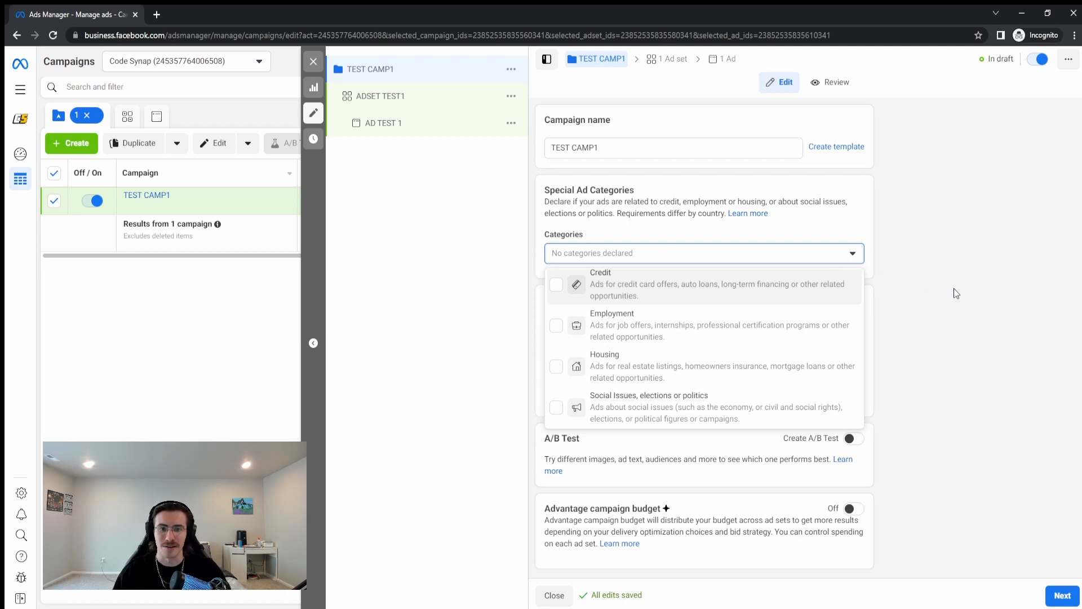
pyautogui.click(855, 254)
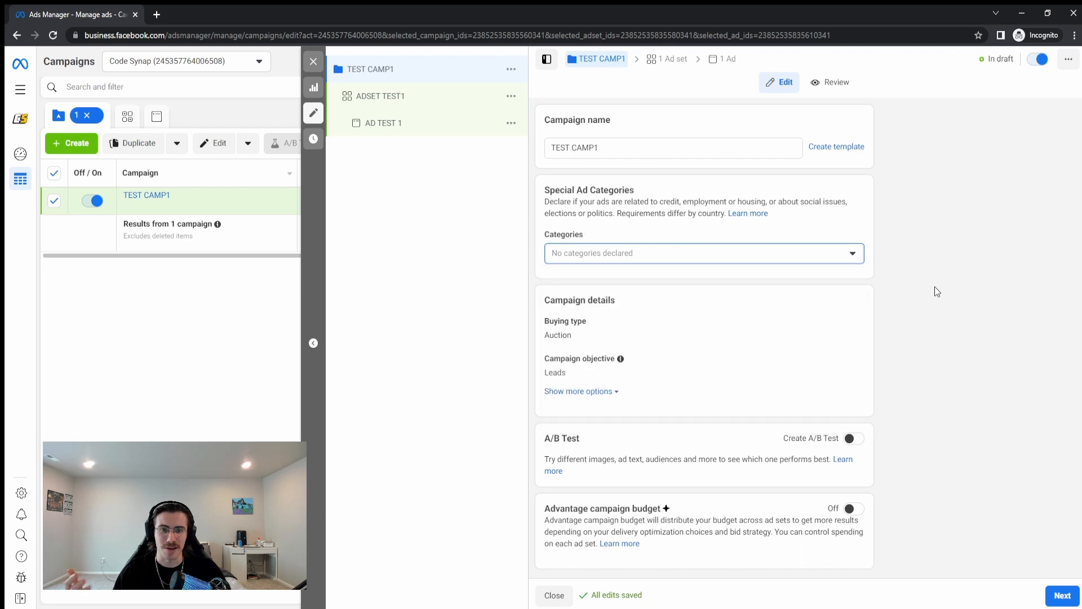
pyautogui.click(967, 283)
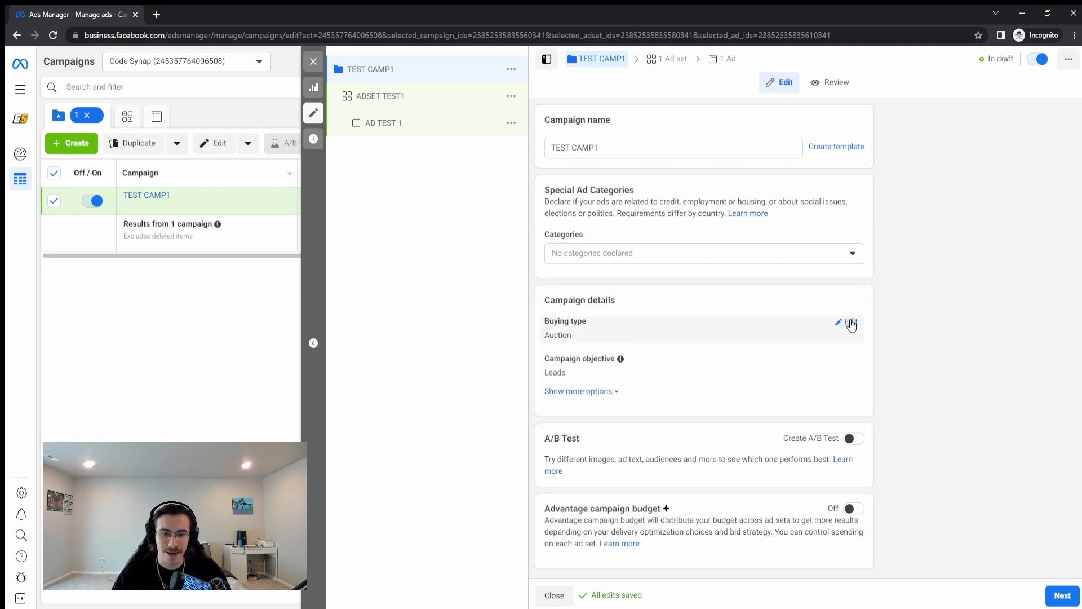
# - Review the buying type and campaign objective choices in the campaign details, keeping Auction and Leads
pyautogui.click(848, 325)
pyautogui.click(840, 342)
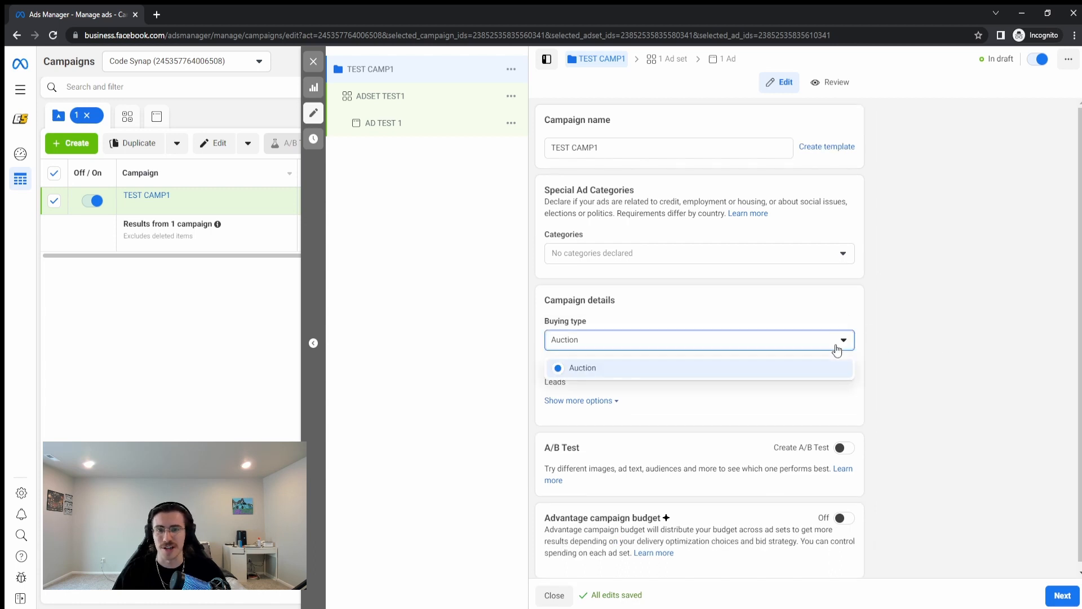
pyautogui.click(839, 346)
pyautogui.click(967, 322)
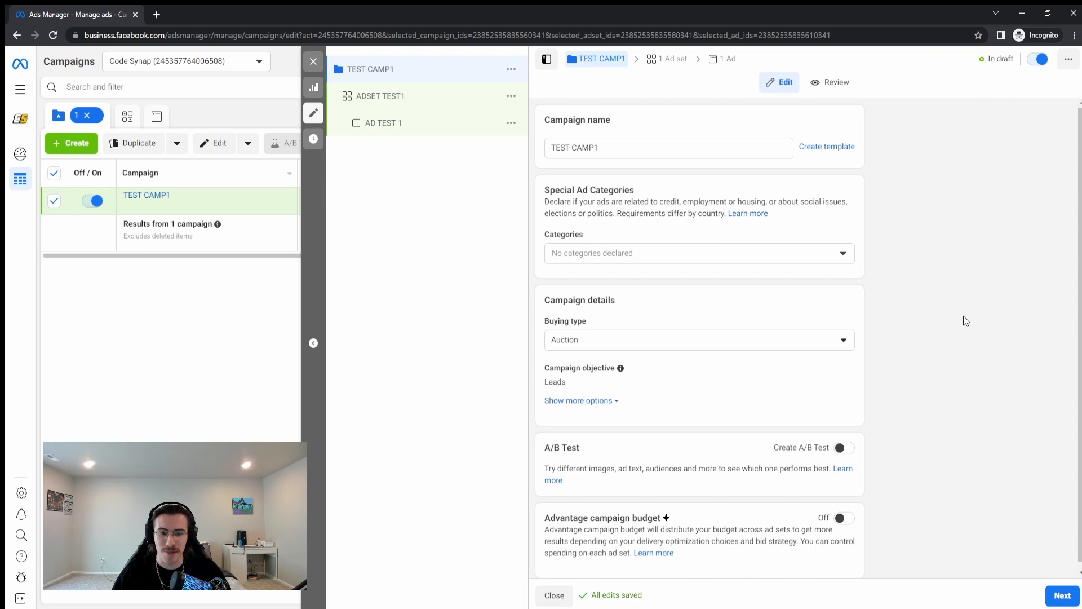
pyautogui.scroll(-1, 963, 316)
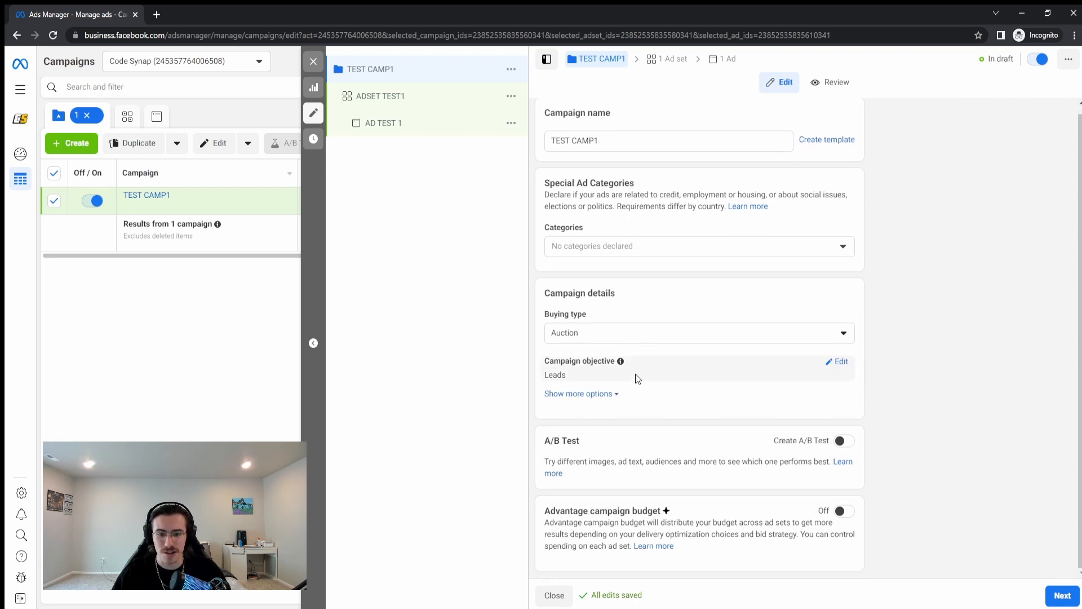
pyautogui.click(840, 365)
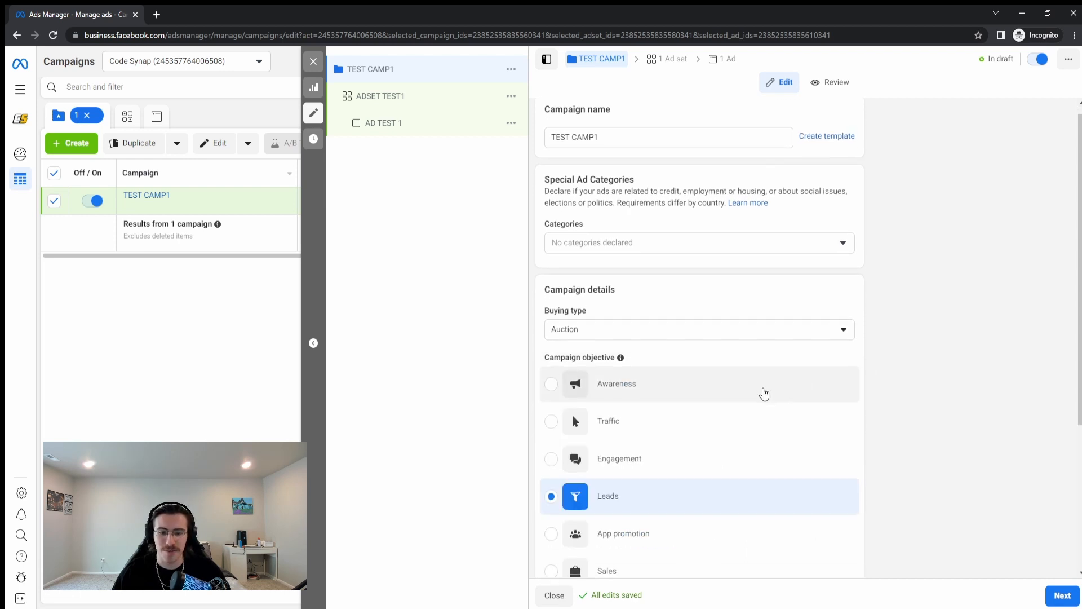
pyautogui.scroll(-2, 764, 391)
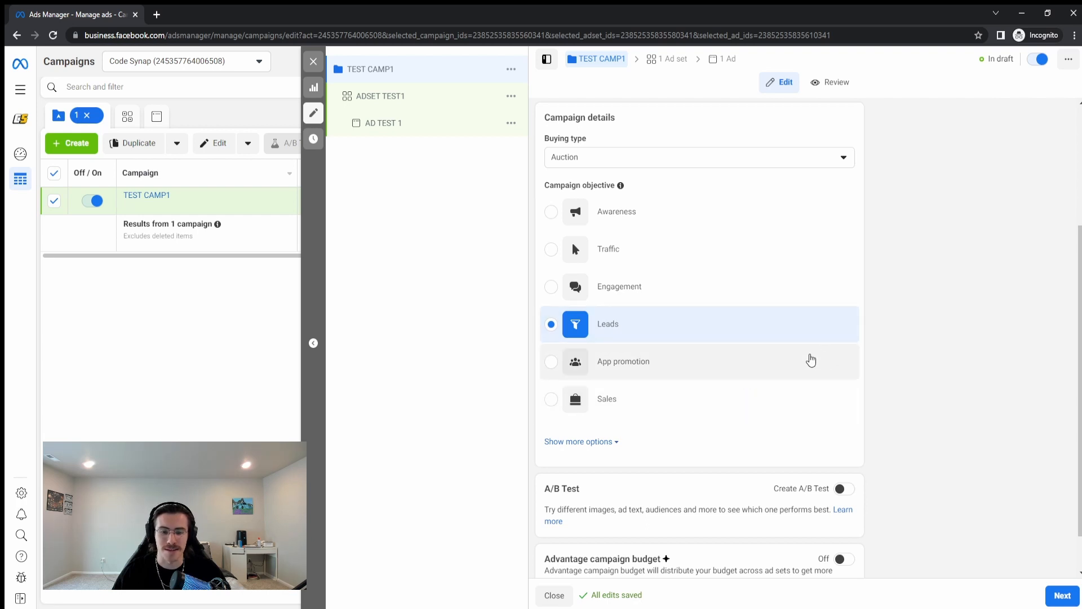
# - Show the additional campaign detail options and add a campaign spending limit of $100
pyautogui.click(611, 442)
pyautogui.scroll(-1, 677, 435)
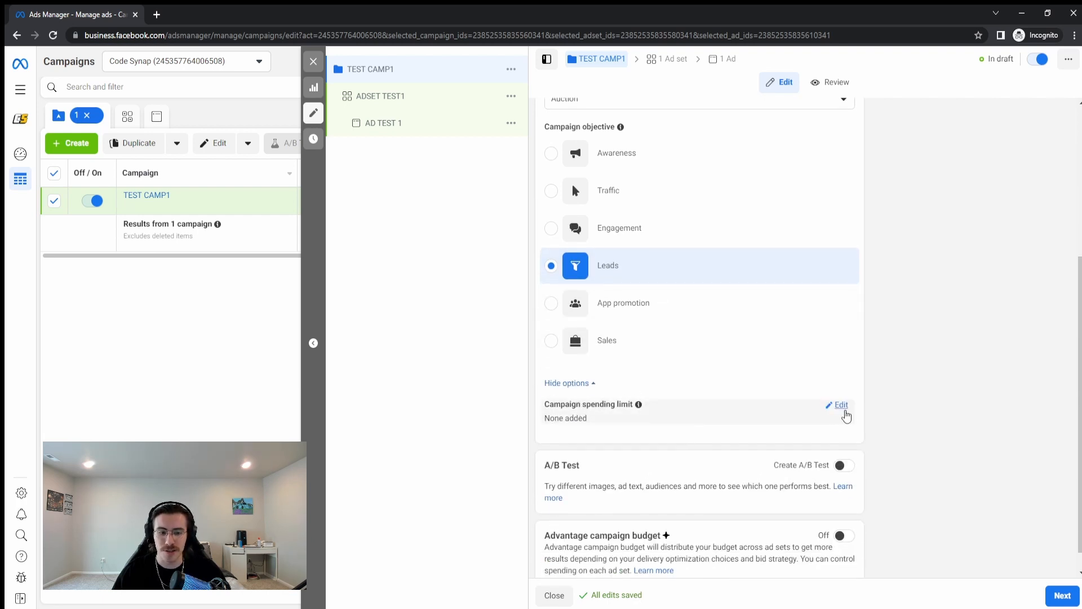
pyautogui.click(845, 410)
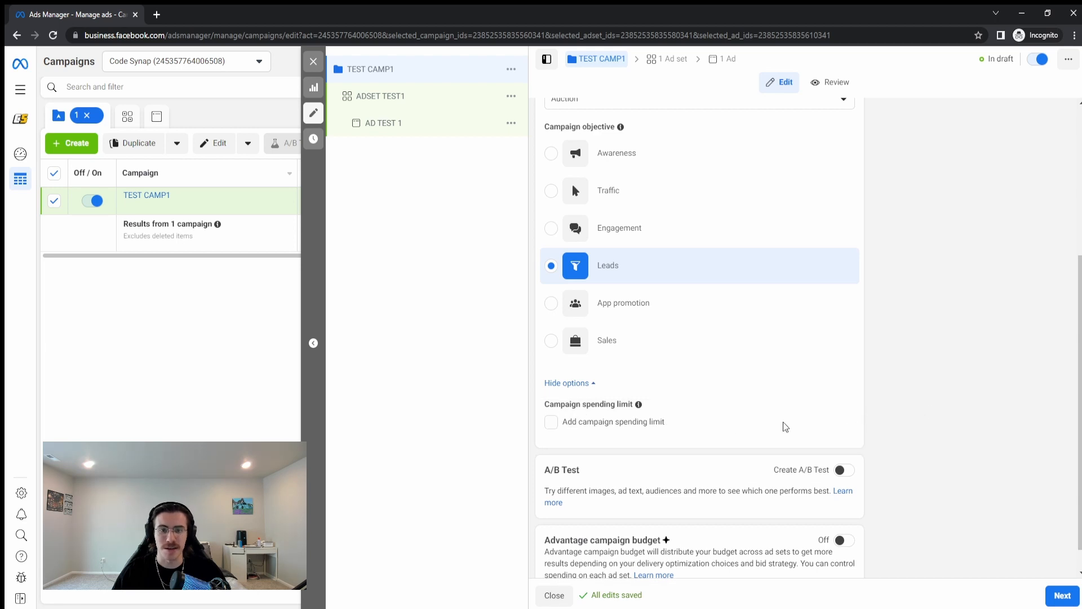
pyautogui.click(554, 428)
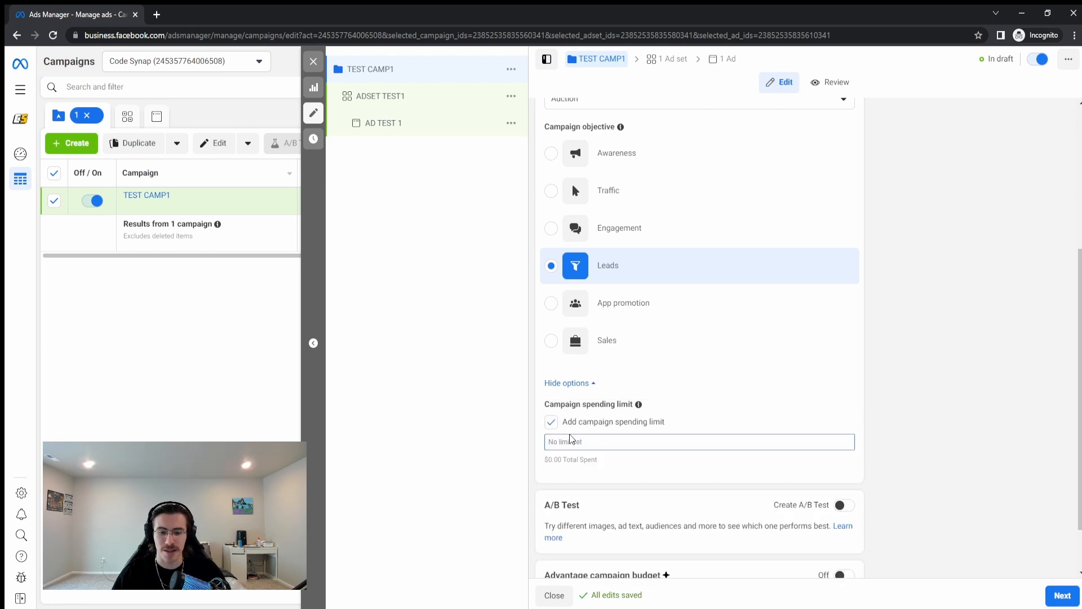
pyautogui.write('100')
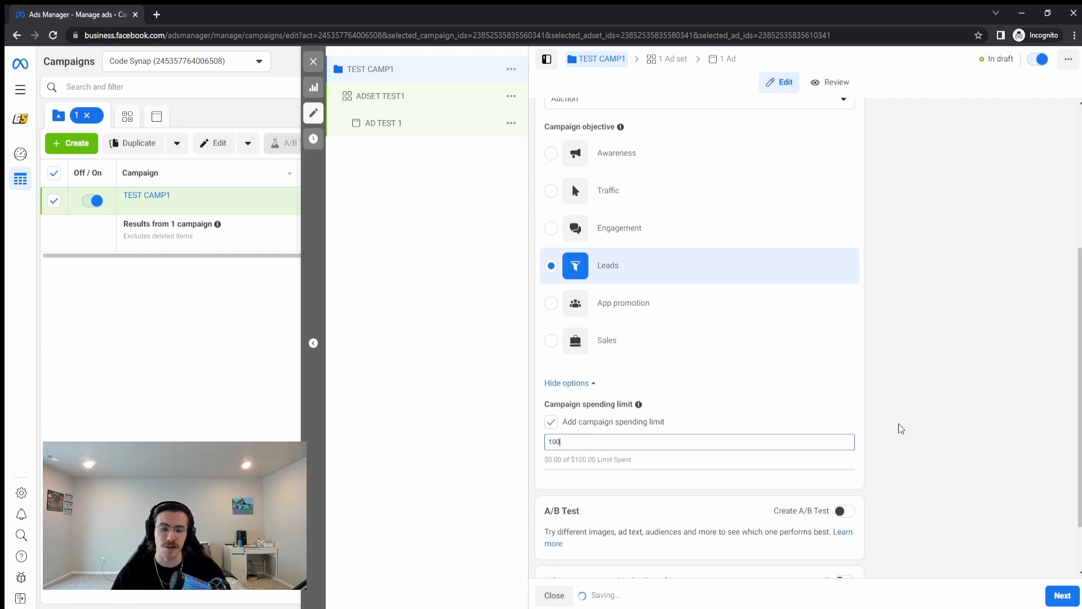
pyautogui.click(896, 424)
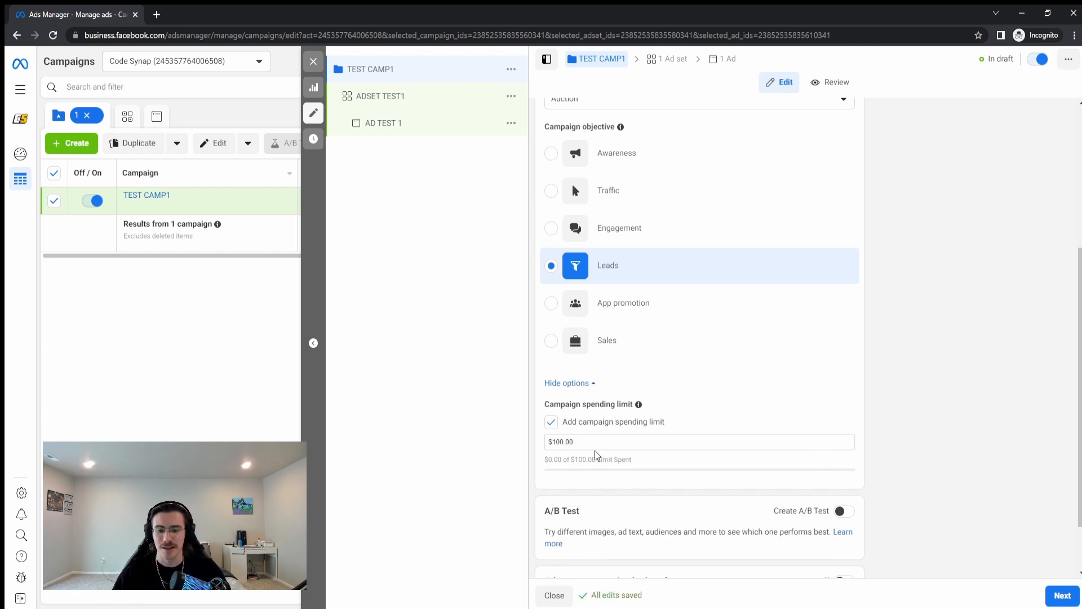
# - Try setting the campaign spending limit to $50, and remove the spending limit from the campaign
pyautogui.moveTo(597, 442); pyautogui.dragTo(523, 442)
pyautogui.write('50')
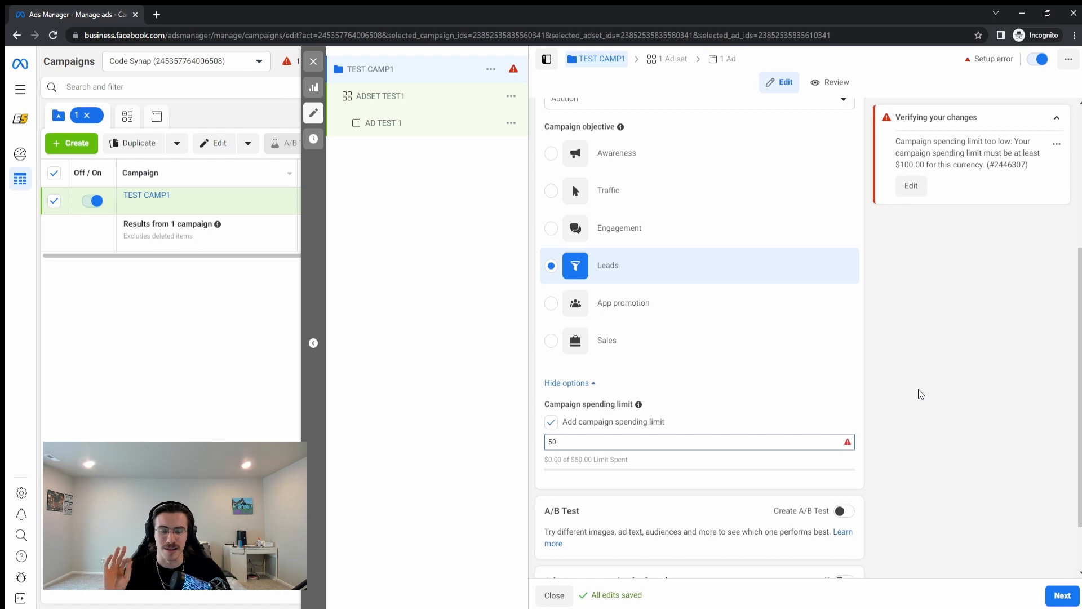
pyautogui.click(569, 441)
pyautogui.scroll(-1, 570, 417)
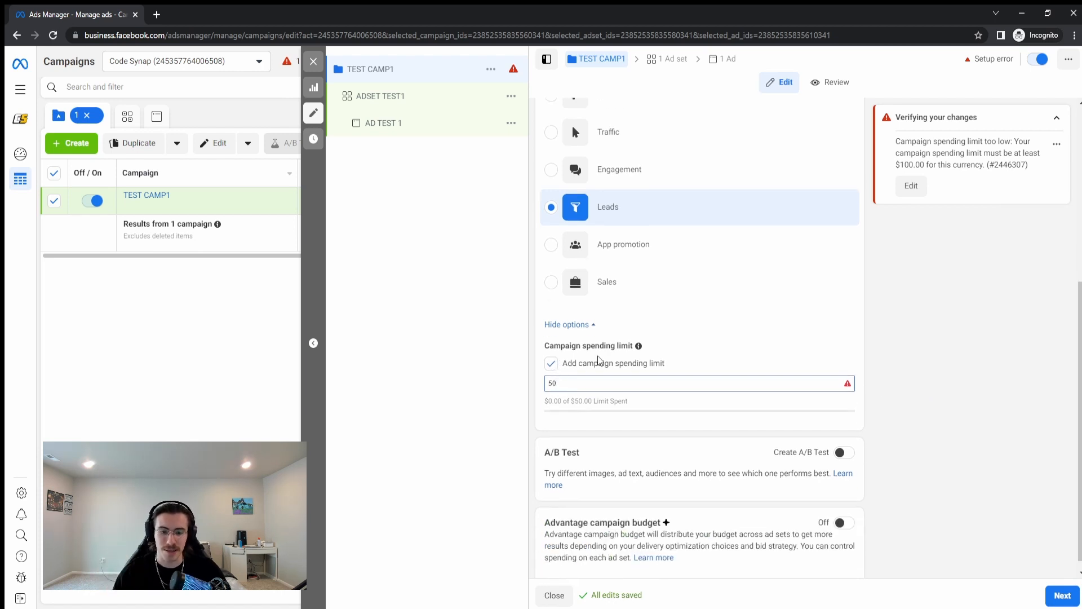
pyautogui.click(552, 364)
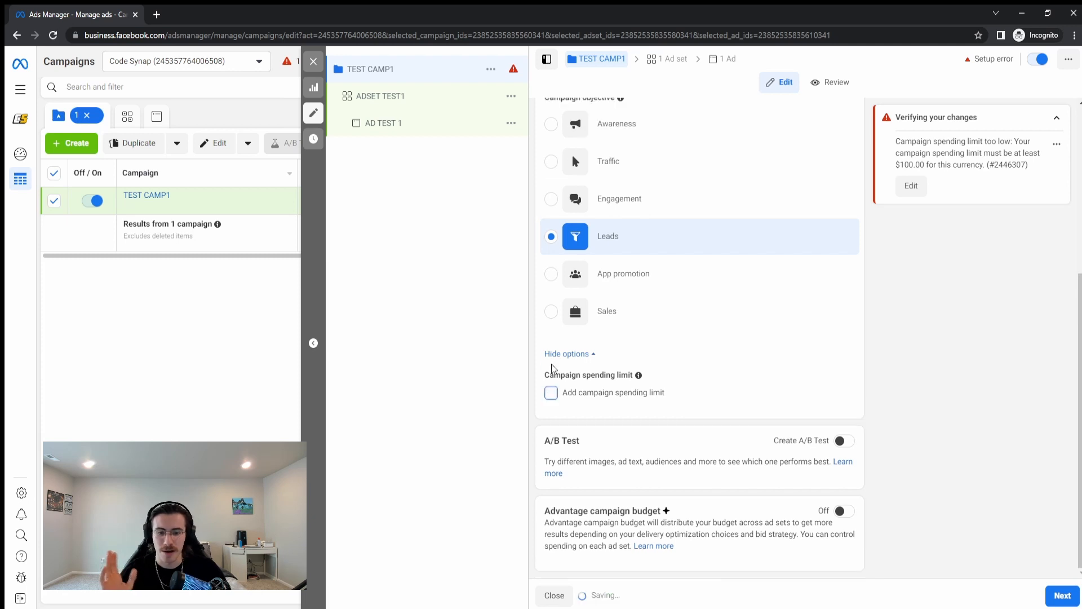
pyautogui.click(591, 356)
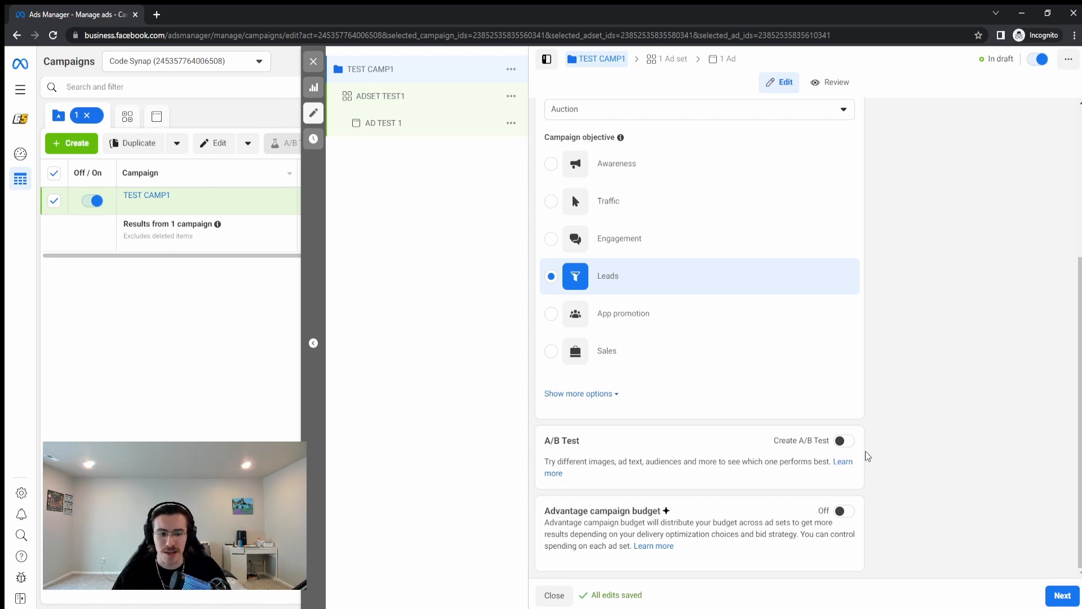
# - Turn on A/B test creation for the campaign
pyautogui.click(845, 440)
pyautogui.scroll(-1, 894, 443)
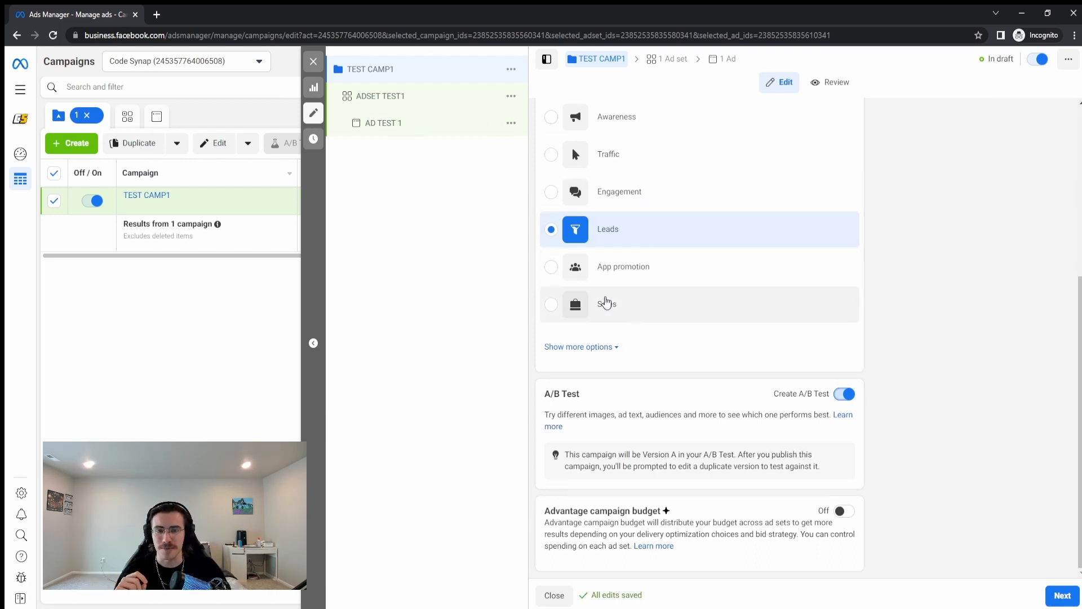
pyautogui.moveTo(604, 302)
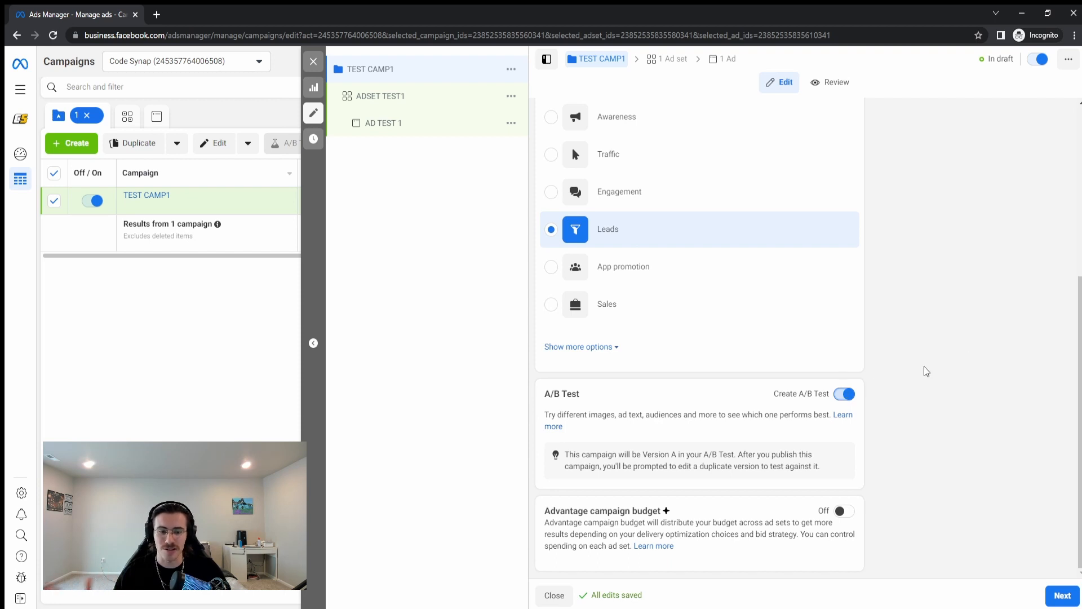
# - Turn off A/B test creation and turn on the Advantage campaign budget
pyautogui.click(844, 394)
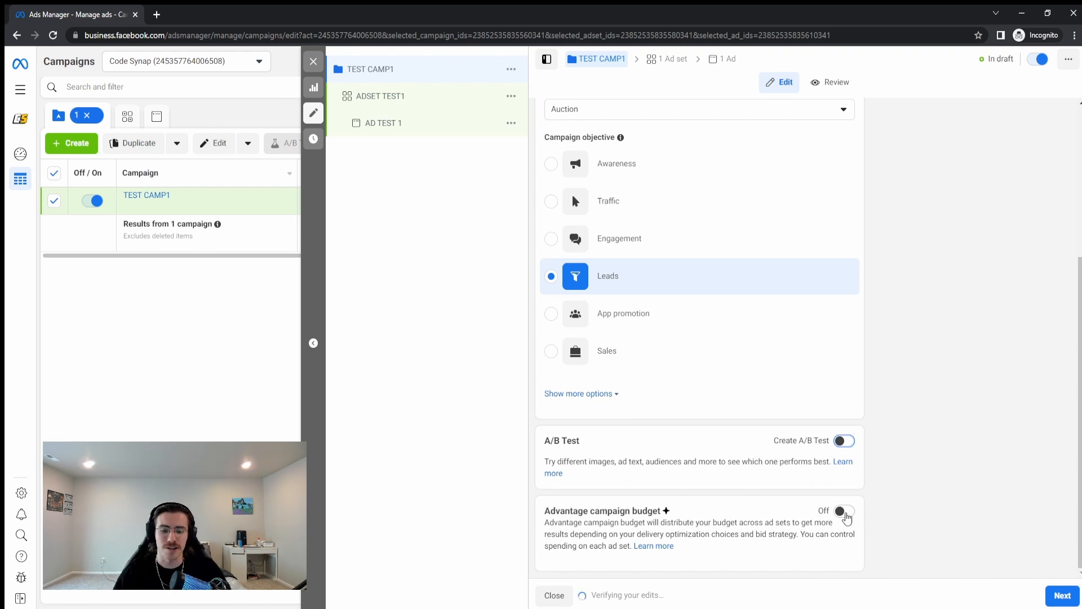
pyautogui.click(847, 518)
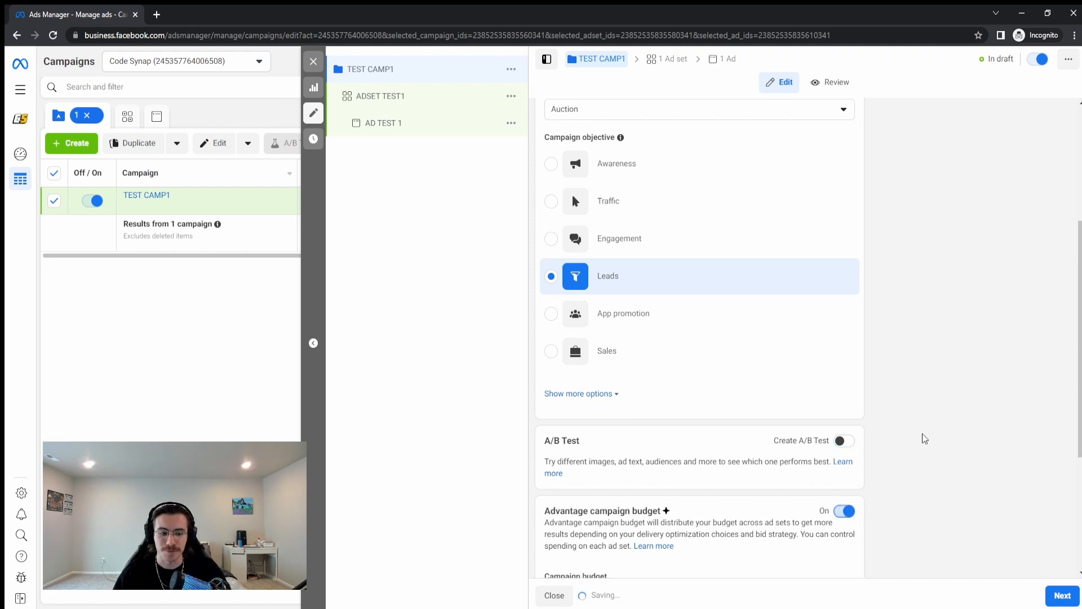
pyautogui.scroll(-4, 922, 434)
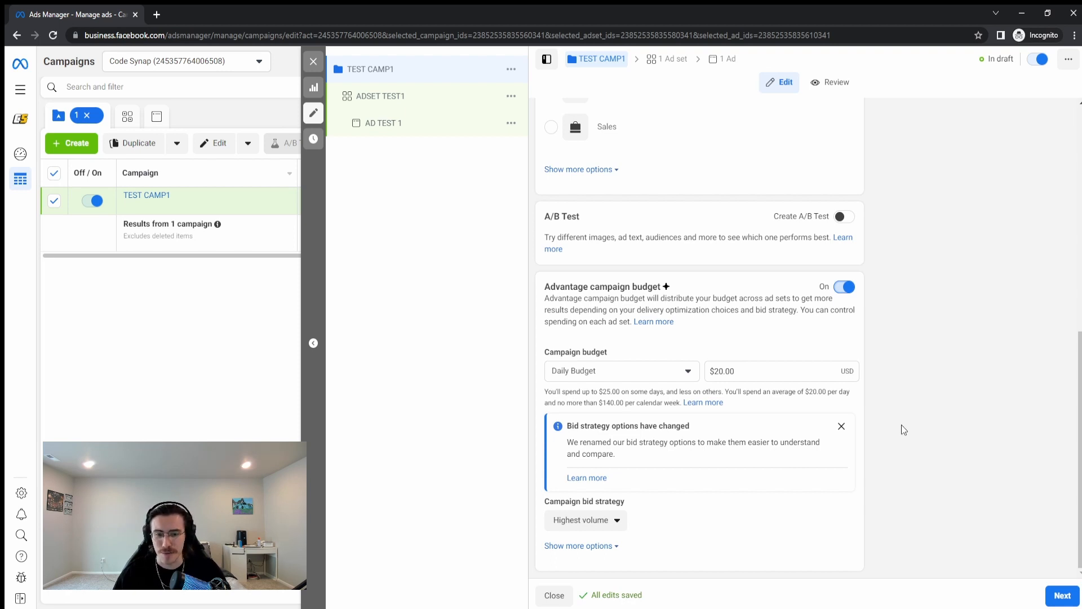
# - Review the campaign budget types, keeping Daily Budget, and try daily amounts of $5 and $10
pyautogui.click(668, 377)
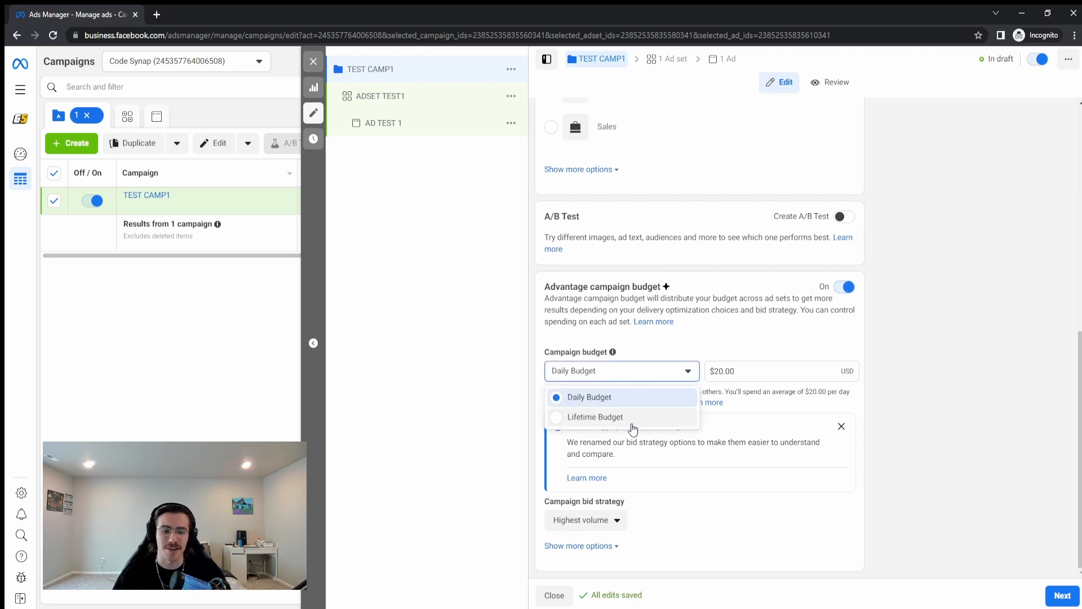
pyautogui.click(644, 376)
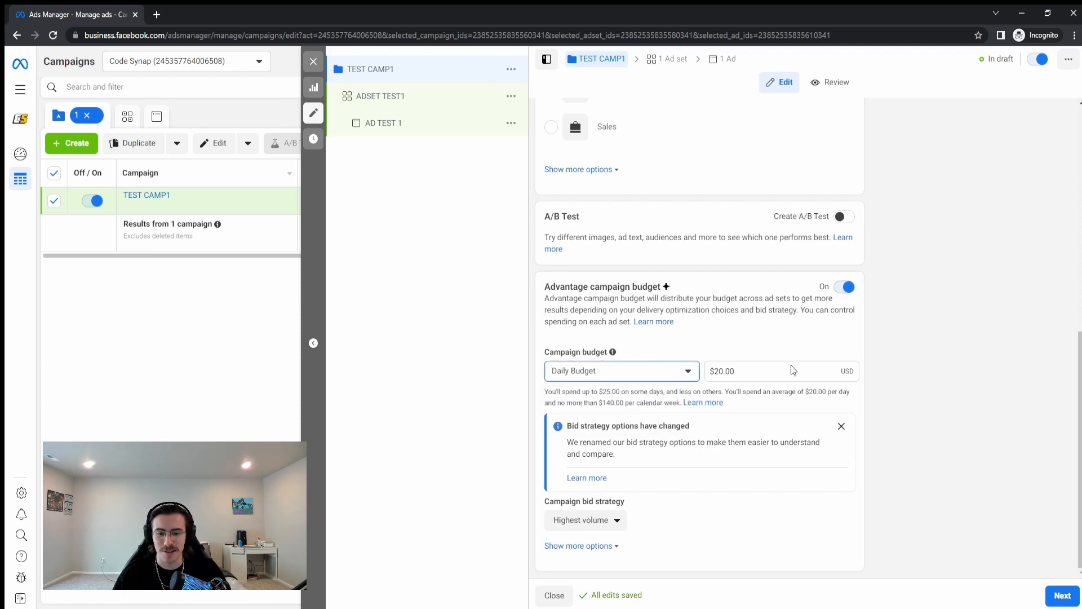
pyautogui.moveTo(761, 371); pyautogui.dragTo(713, 371)
pyautogui.click(972, 343)
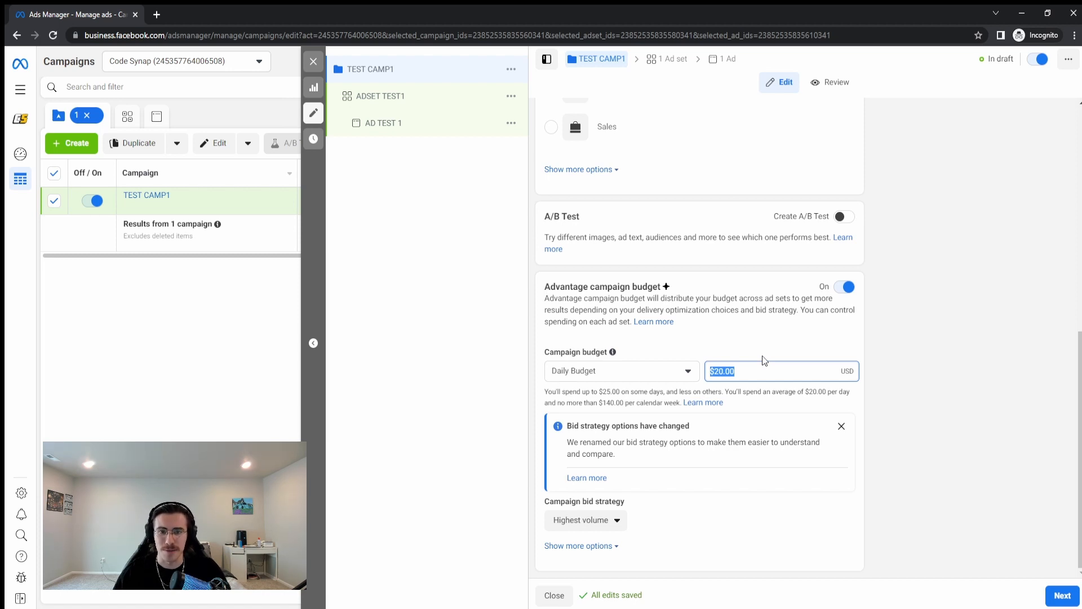
pyautogui.write('5')
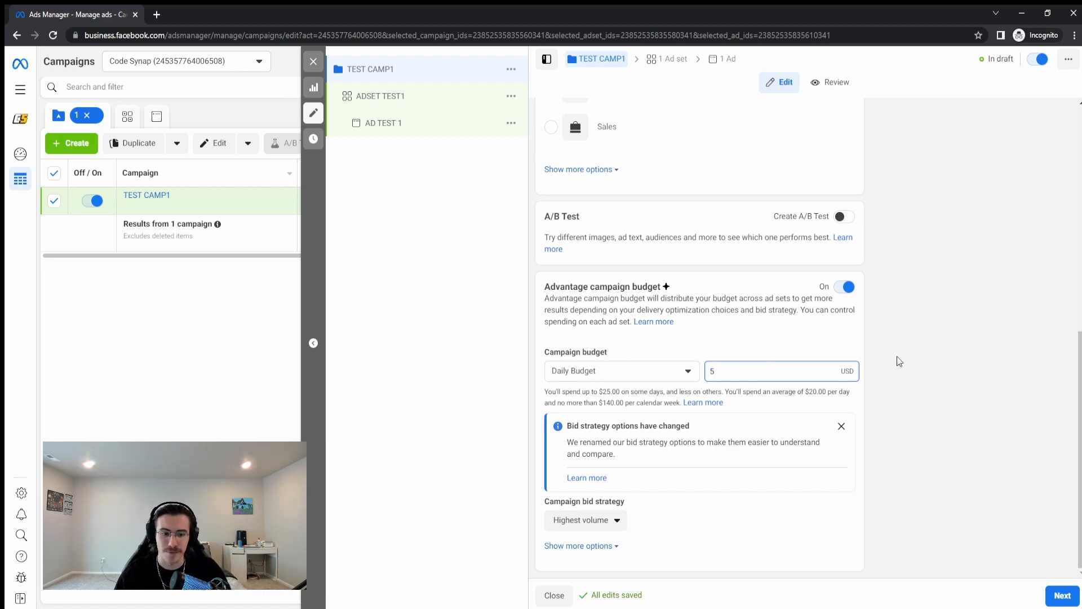
pyautogui.click(900, 362)
pyautogui.moveTo(790, 371); pyautogui.dragTo(701, 369)
pyautogui.write('10')
pyautogui.click(960, 363)
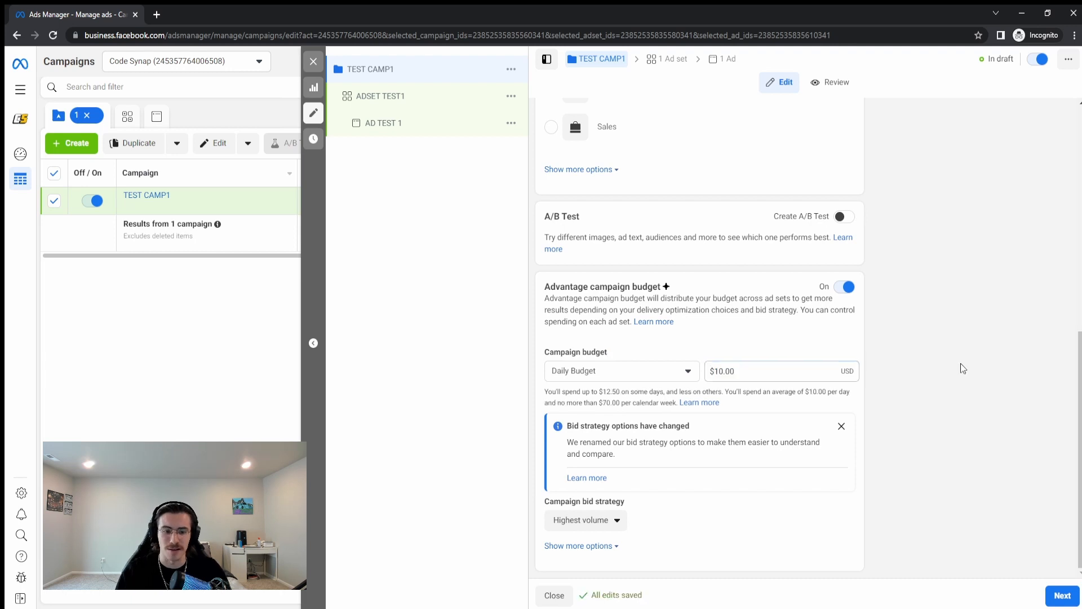
# - Switch the campaign budget to a $700 Lifetime Budget, and return it to a $25 Daily Budget
pyautogui.click(688, 371)
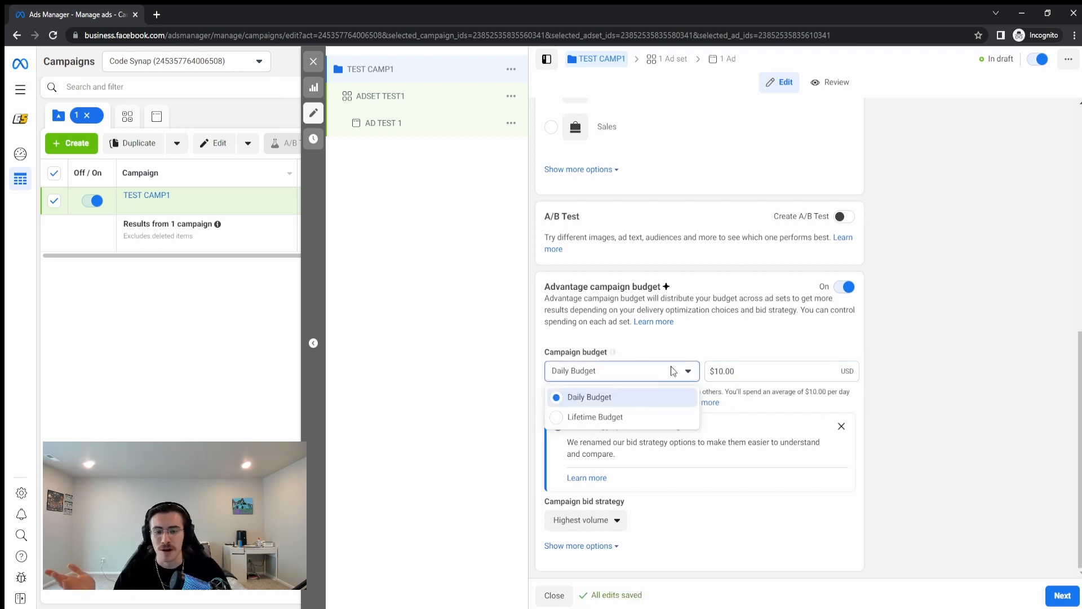
pyautogui.click(637, 418)
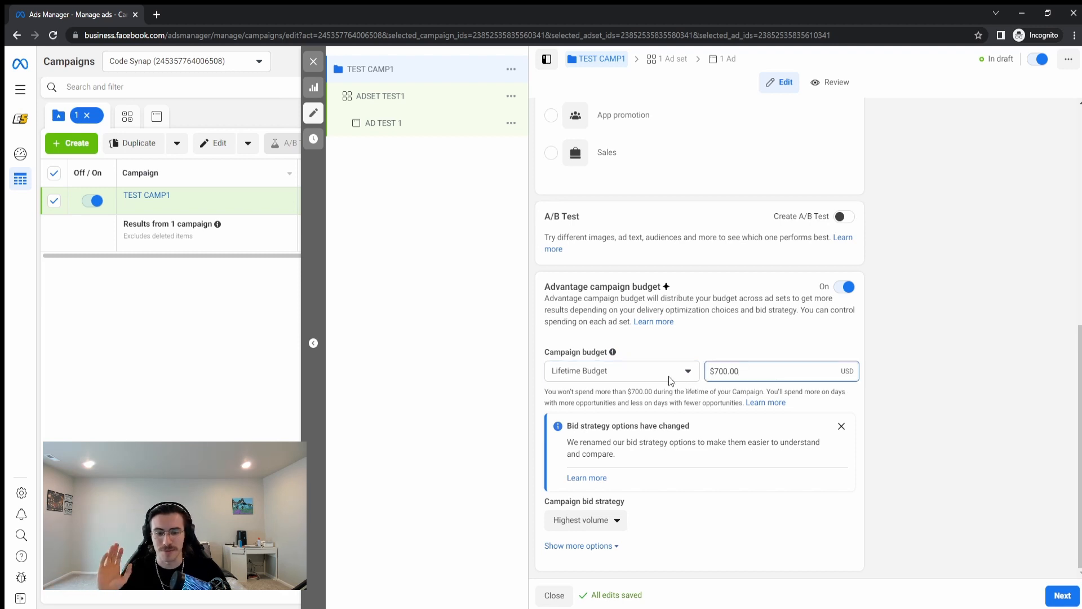
pyautogui.click(639, 372)
pyautogui.click(641, 396)
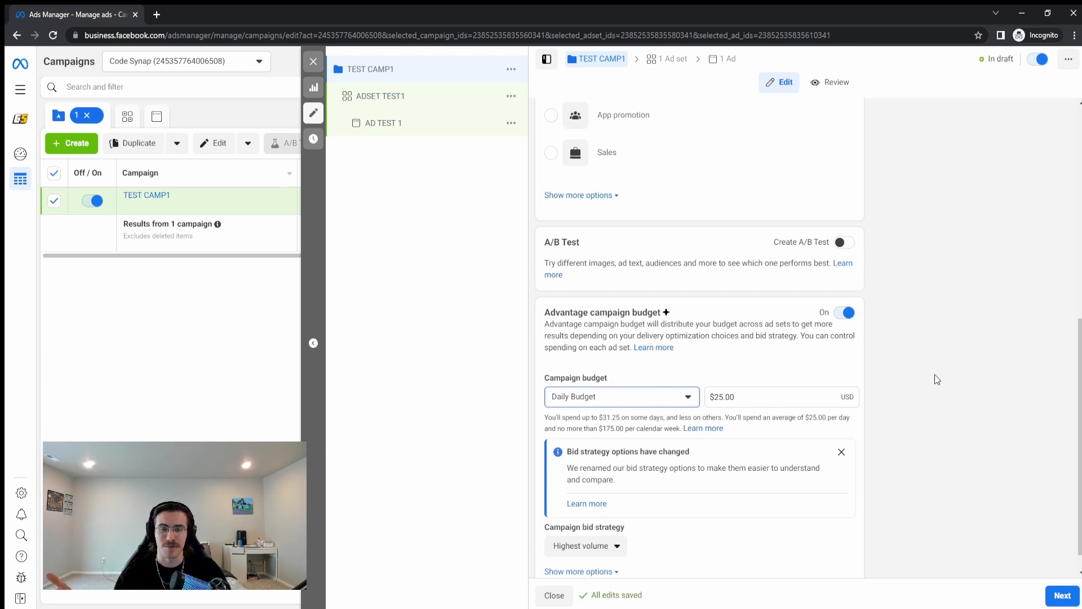
pyautogui.scroll(-1, 919, 384)
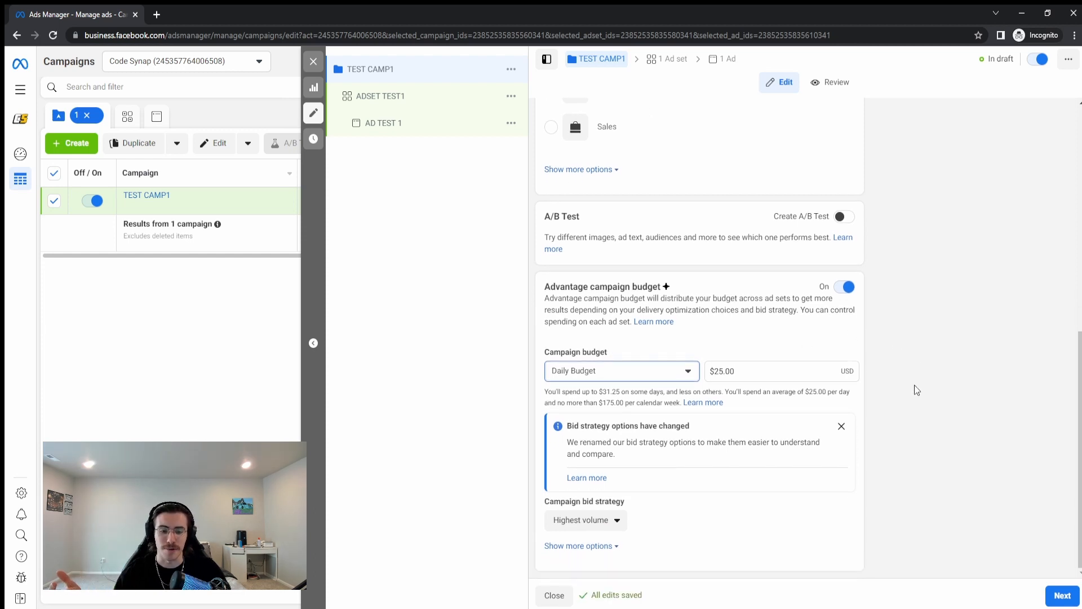
# - Dismiss the bid strategy notice and review the campaign bid strategy choices, keeping Highest volume
pyautogui.click(839, 427)
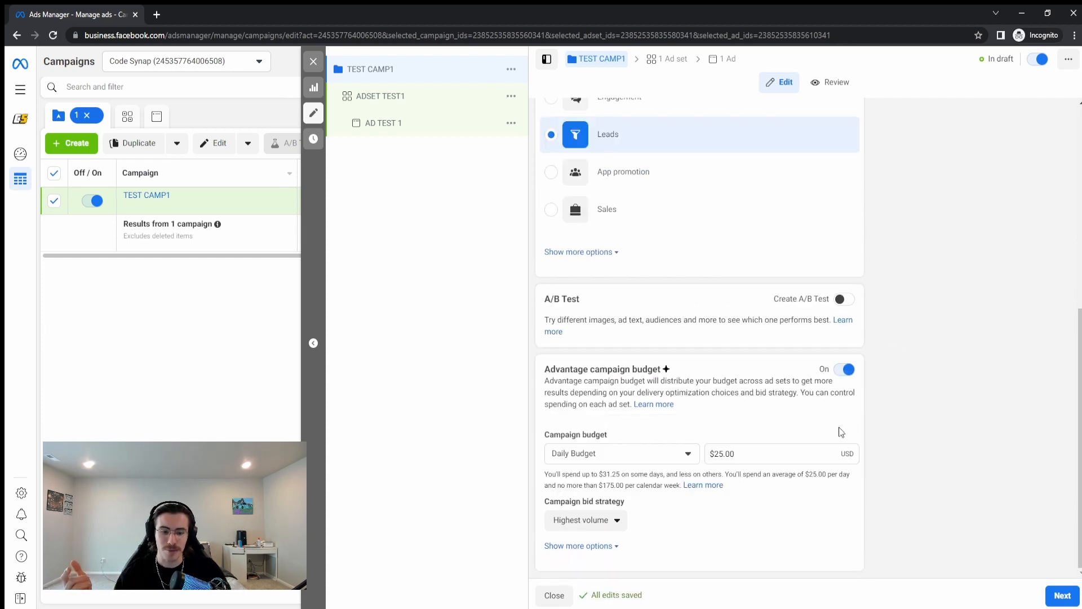
pyautogui.click(614, 521)
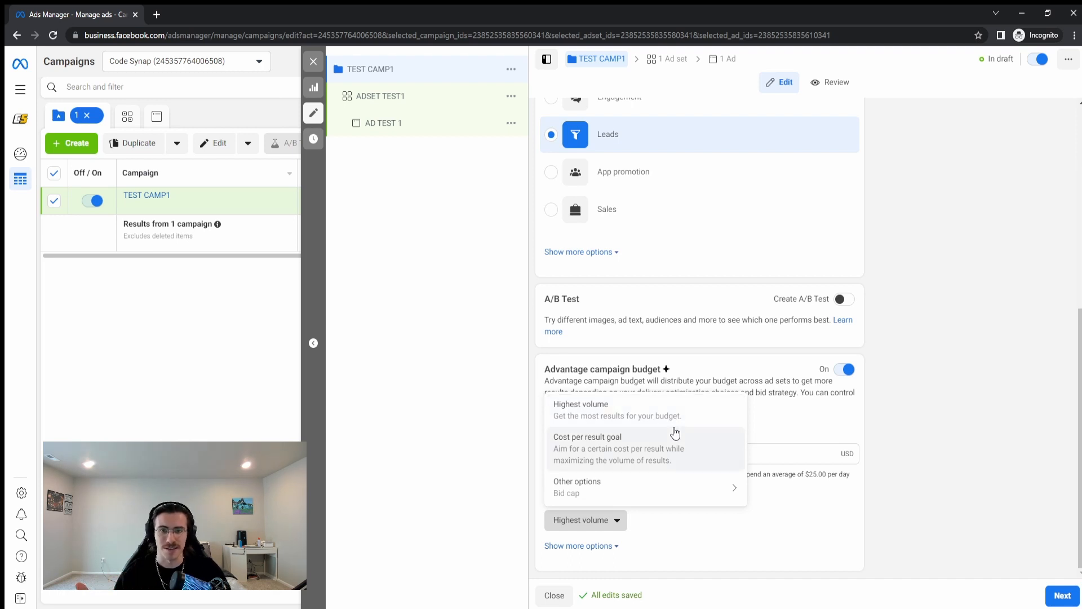
pyautogui.moveTo(684, 484)
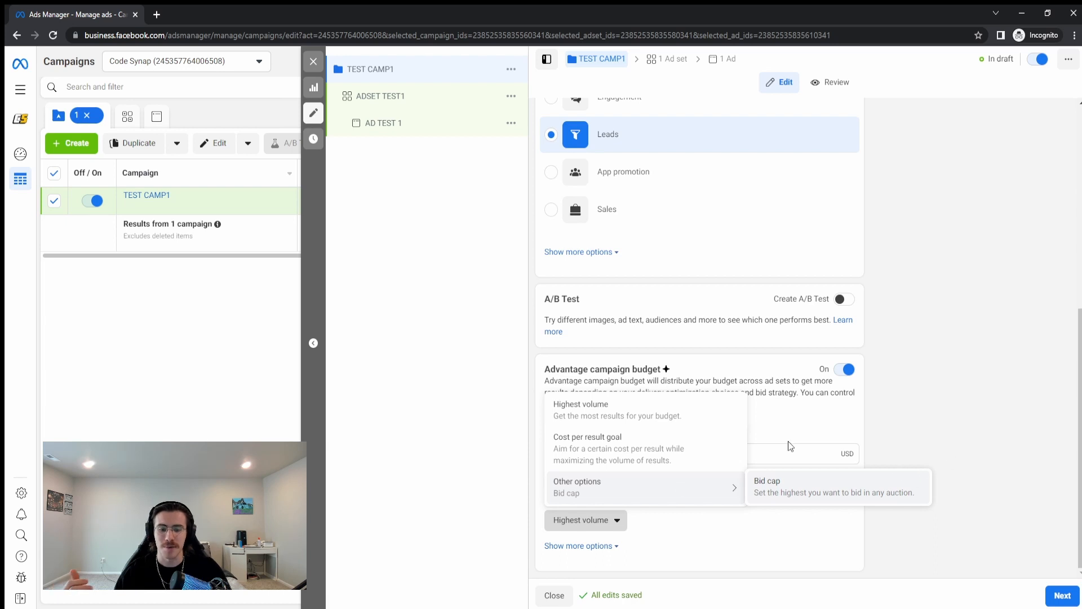
pyautogui.click(682, 417)
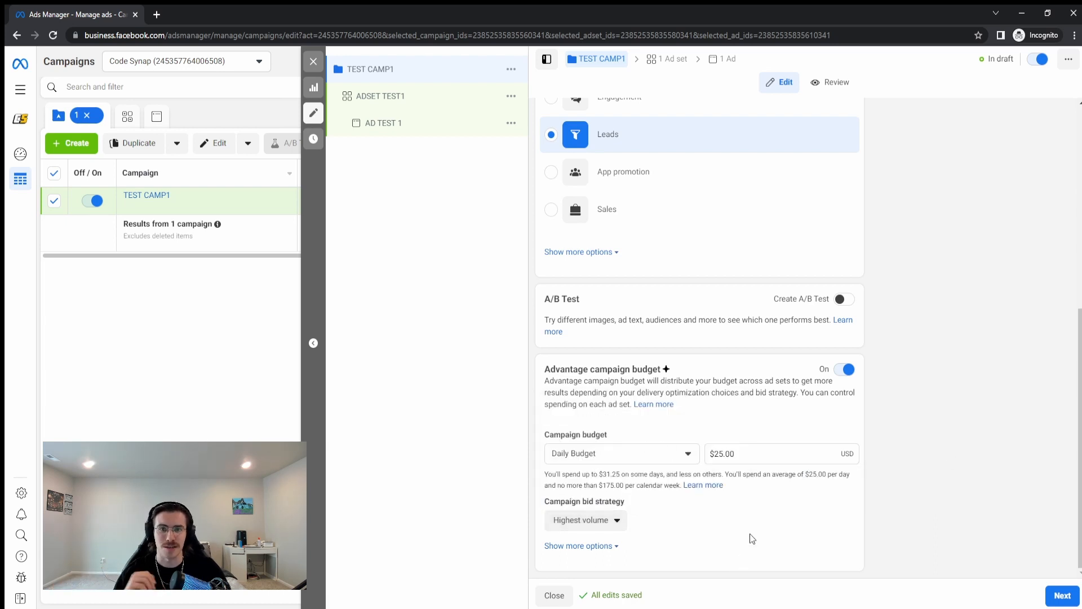
# - Try running ads on a schedule with a Lifetime Budget, and return the campaign budget to Daily Budget
pyautogui.click(602, 546)
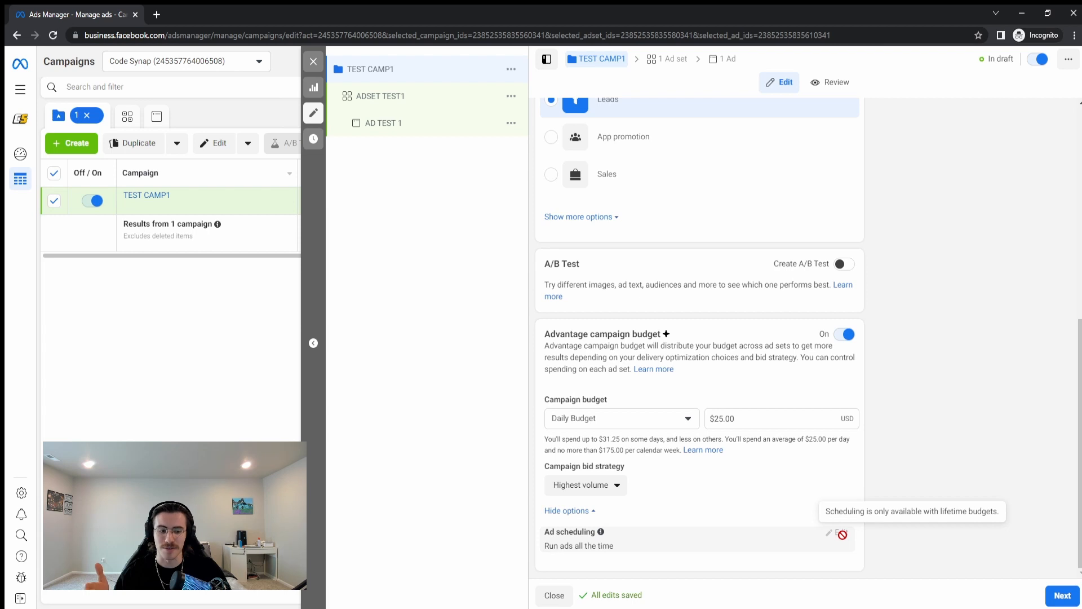
pyautogui.click(666, 420)
pyautogui.click(625, 464)
pyautogui.click(837, 533)
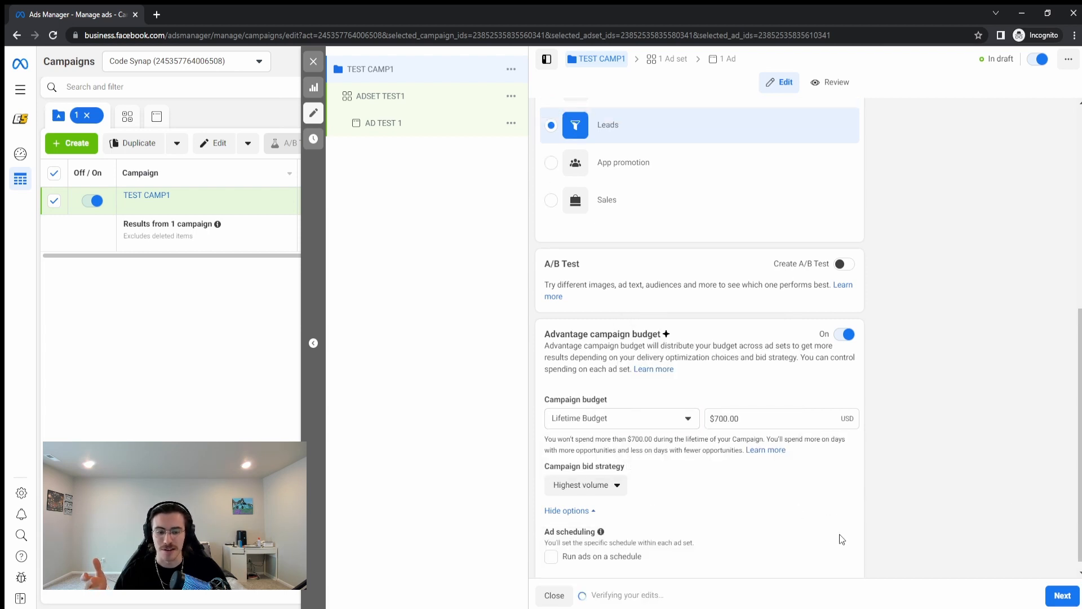
pyautogui.click(552, 545)
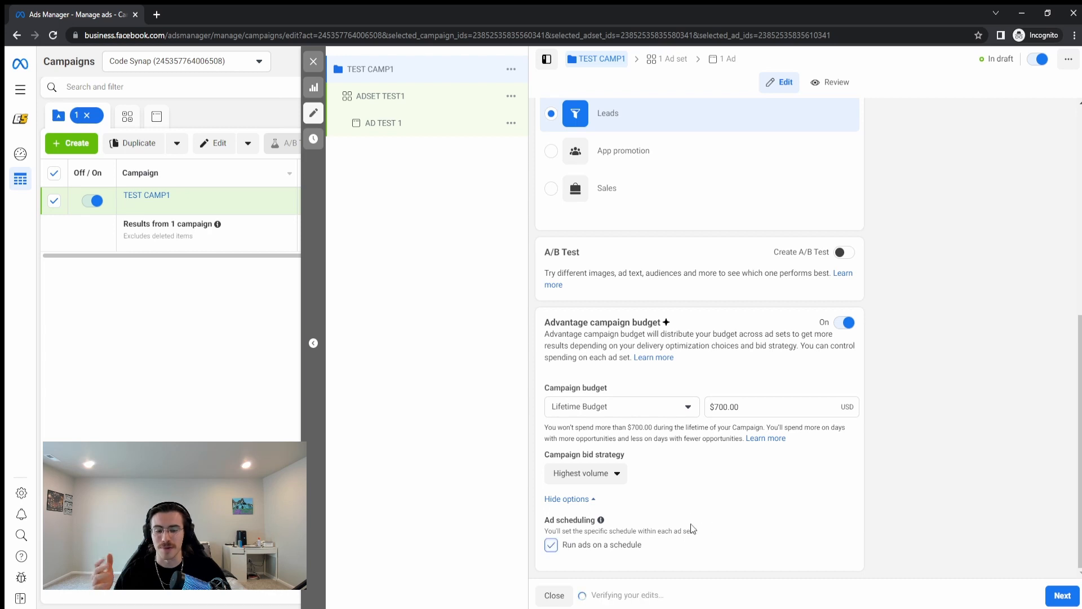
pyautogui.click(551, 545)
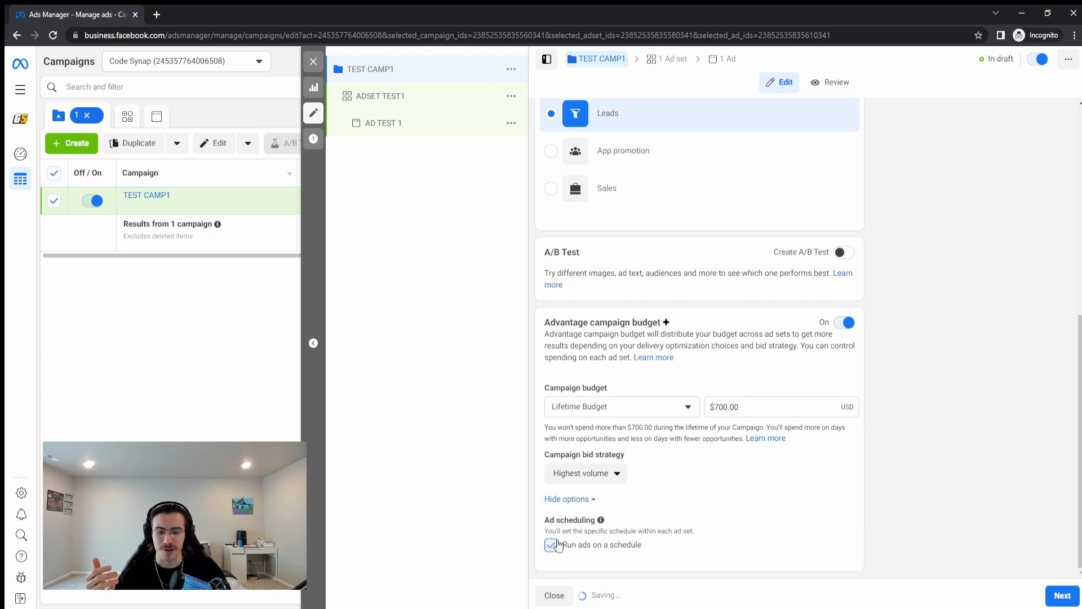
pyautogui.click(654, 407)
pyautogui.click(625, 436)
pyautogui.scroll(-1, 744, 487)
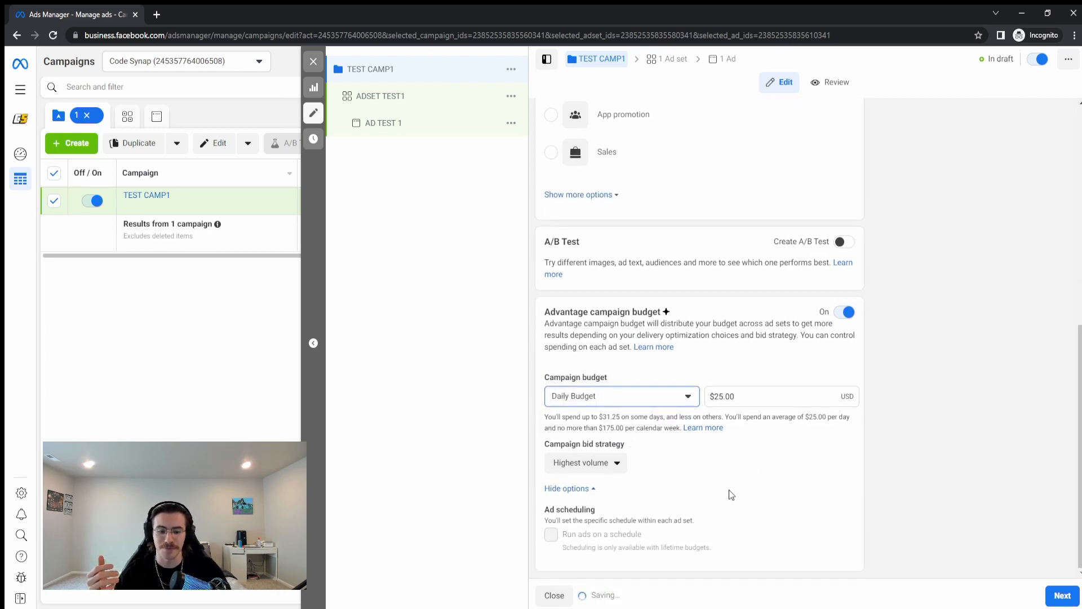
# - Continue to the ad set settings and try Instant forms as the conversion location, returning it to Website
pyautogui.click(1061, 596)
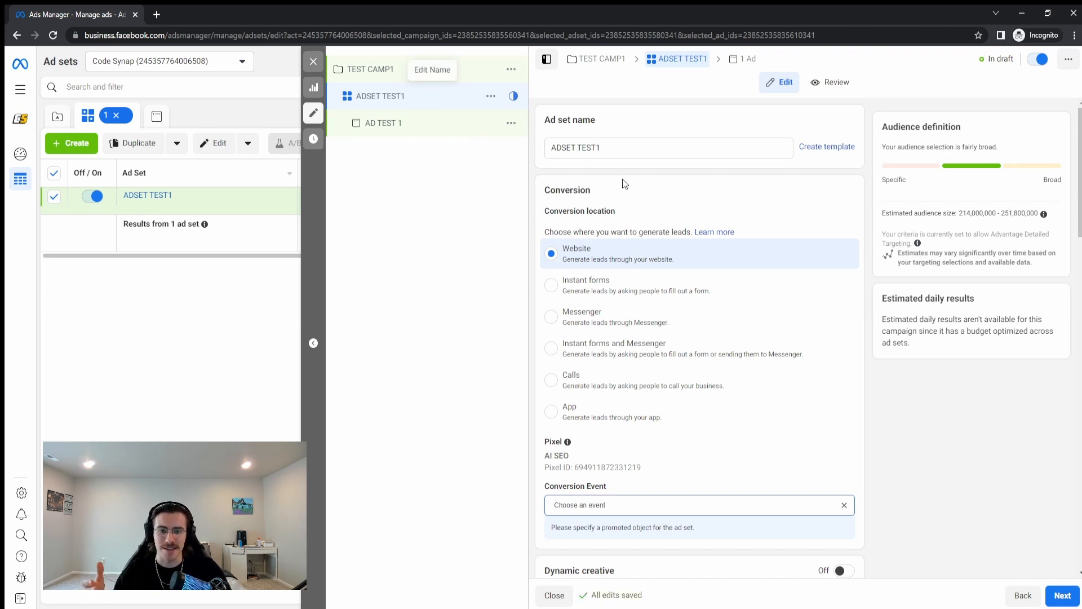
pyautogui.scroll(-1, 622, 178)
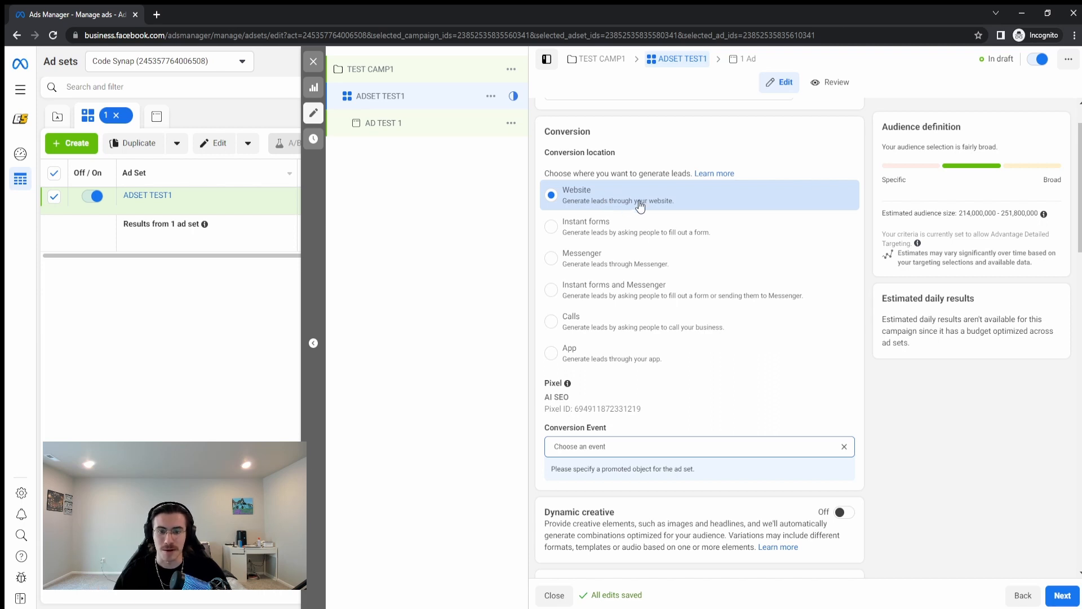
pyautogui.click(552, 228)
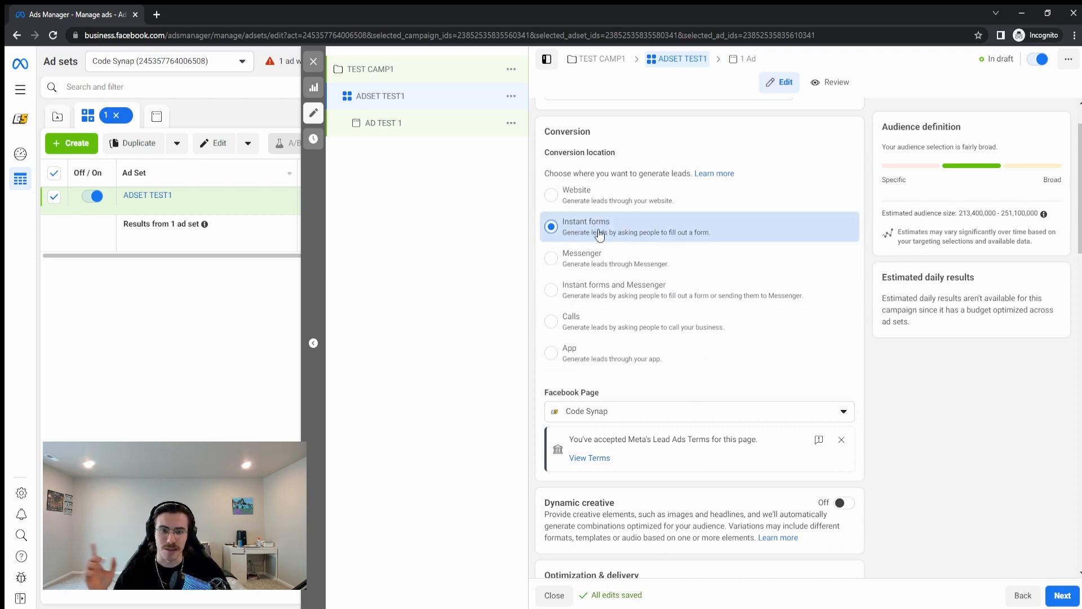
pyautogui.click(574, 198)
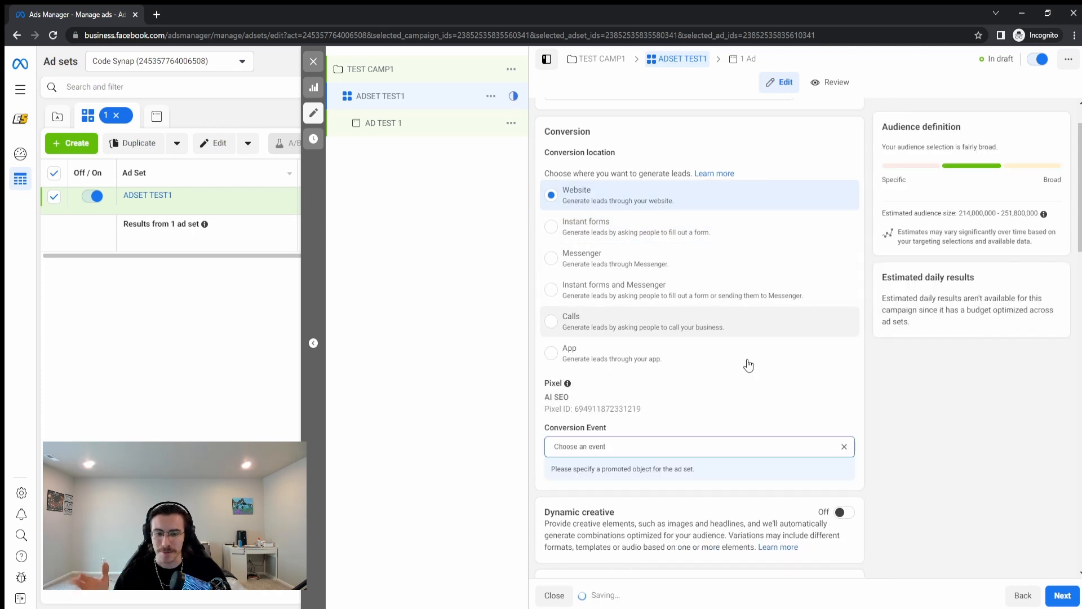
# - Read the explanation of the pixel in the ad set's conversion settings, and close it
pyautogui.scroll(-1, 749, 365)
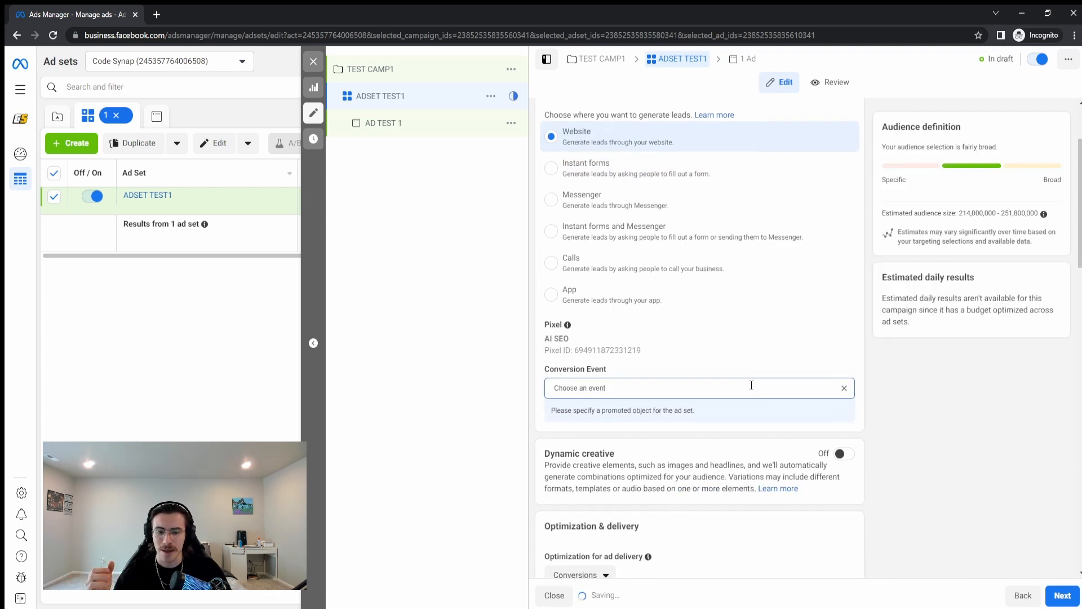
pyautogui.click(567, 329)
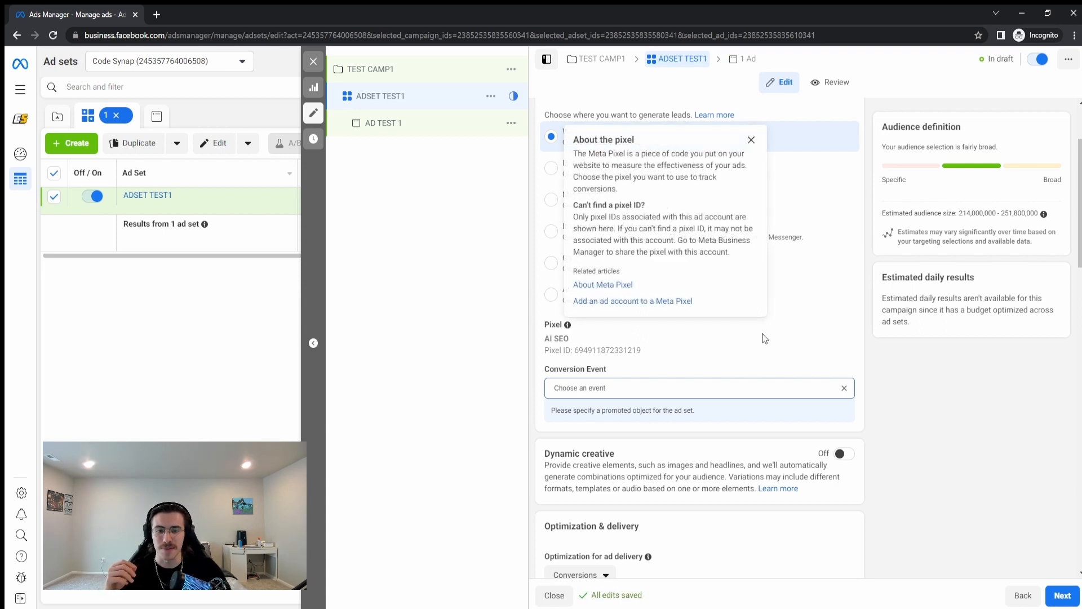
pyautogui.click(751, 140)
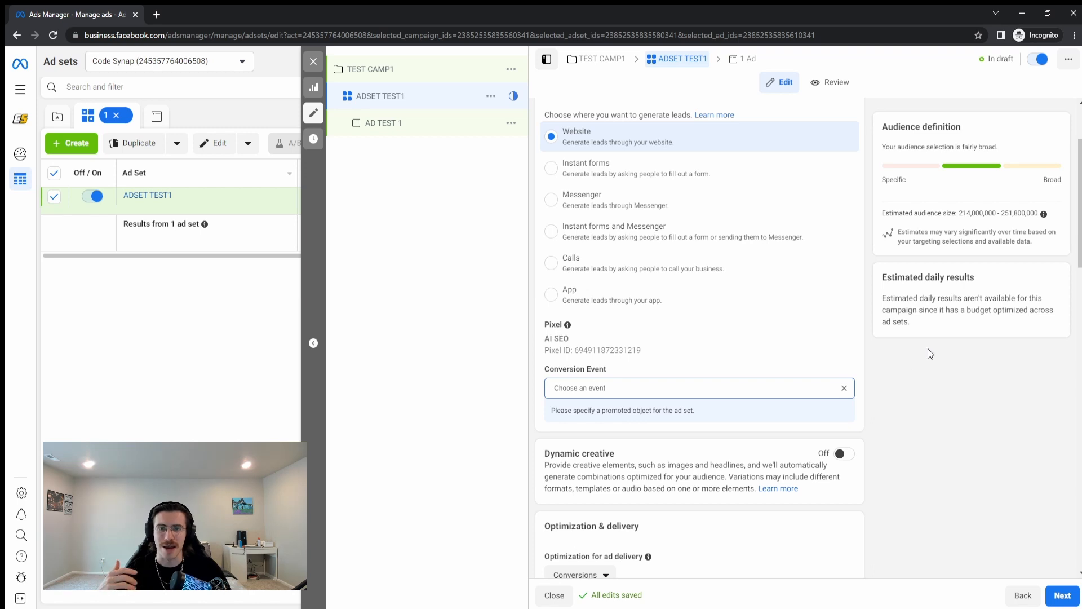
# - Try turning on dynamic creative for the ad set, and dismiss its explanation without continuing
pyautogui.scroll(-3, 928, 349)
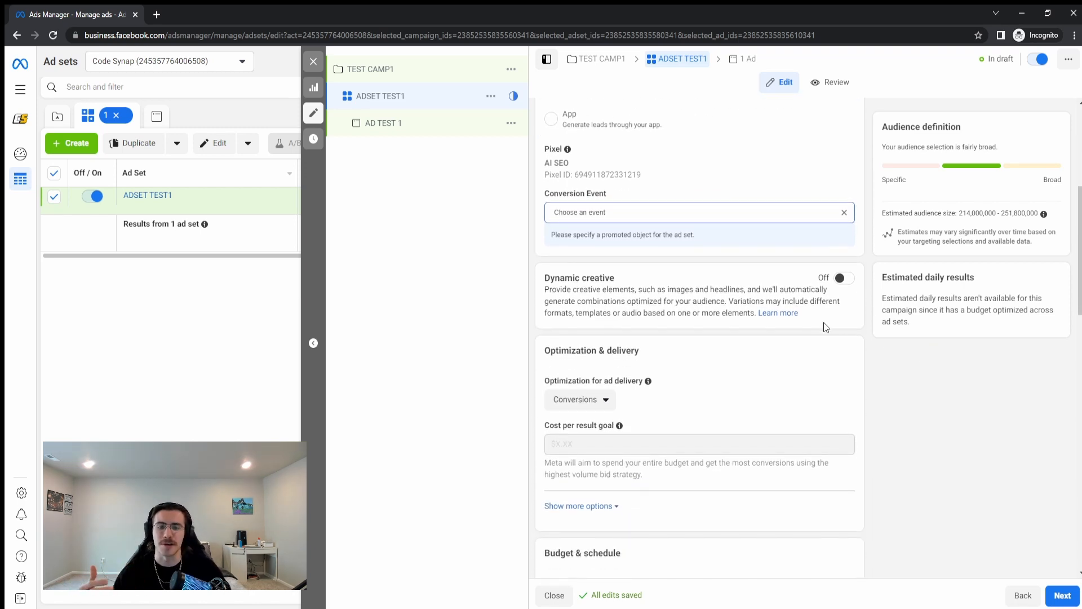
pyautogui.click(846, 278)
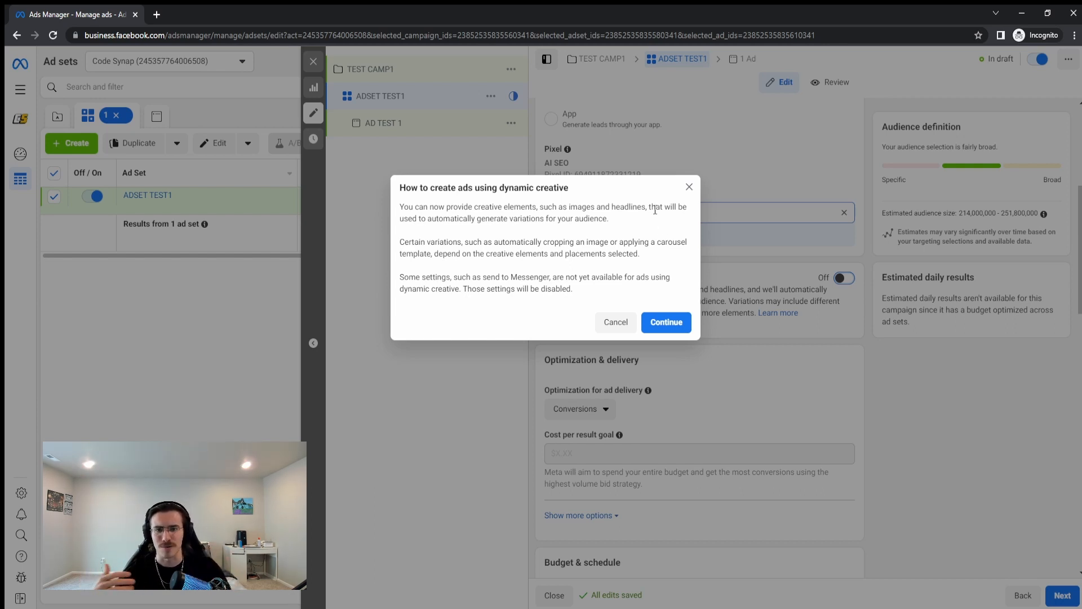
pyautogui.click(689, 186)
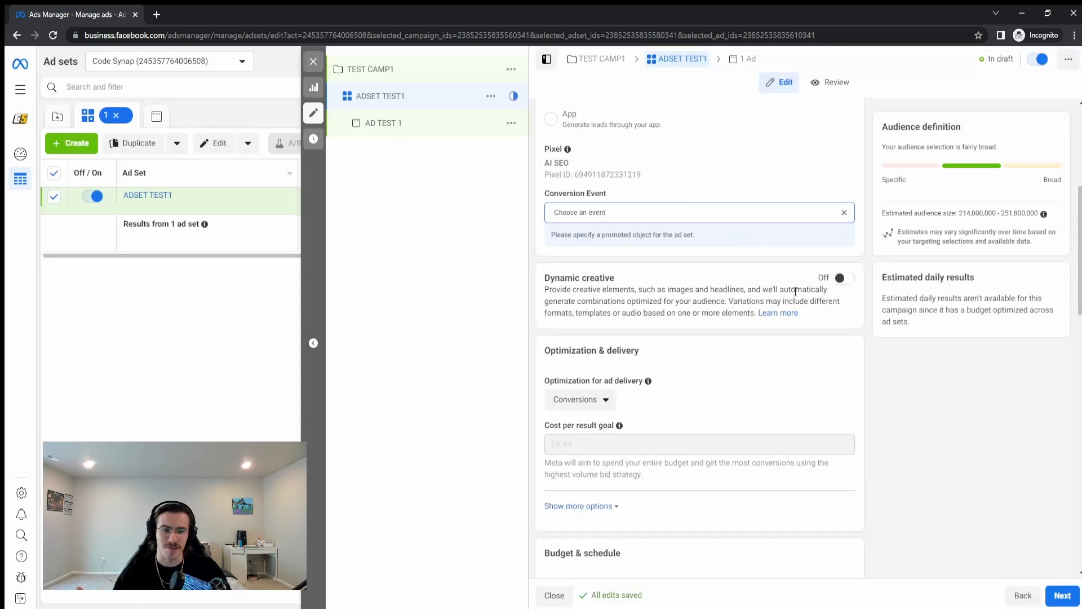
# - Review the ad set's optimization choices for ad delivery, keeping Conversions
pyautogui.scroll(-1, 810, 313)
pyautogui.scroll(-1, 810, 313)
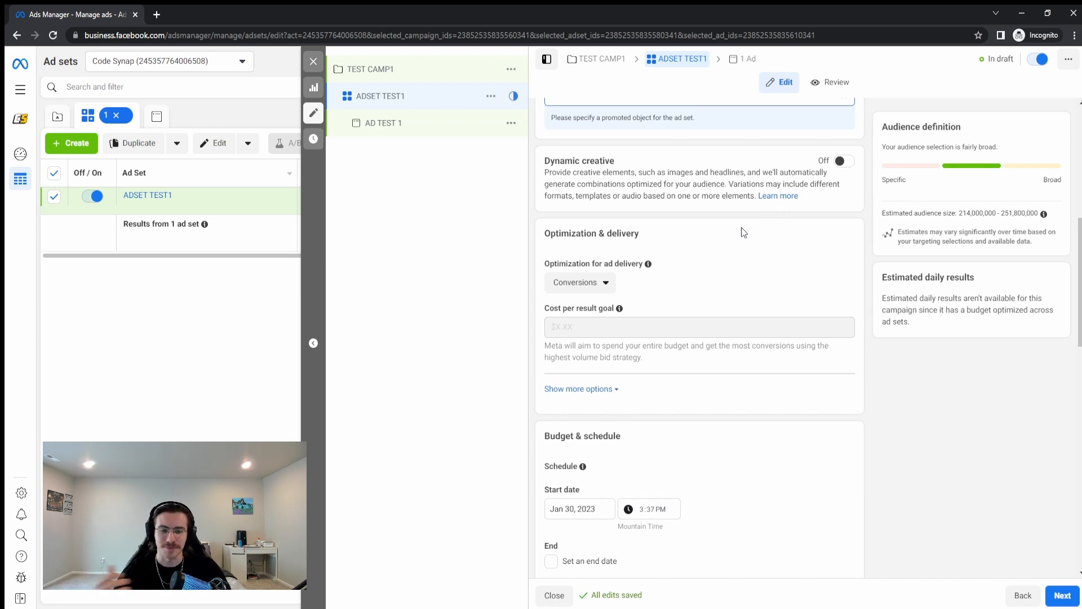
pyautogui.scroll(-1, 744, 222)
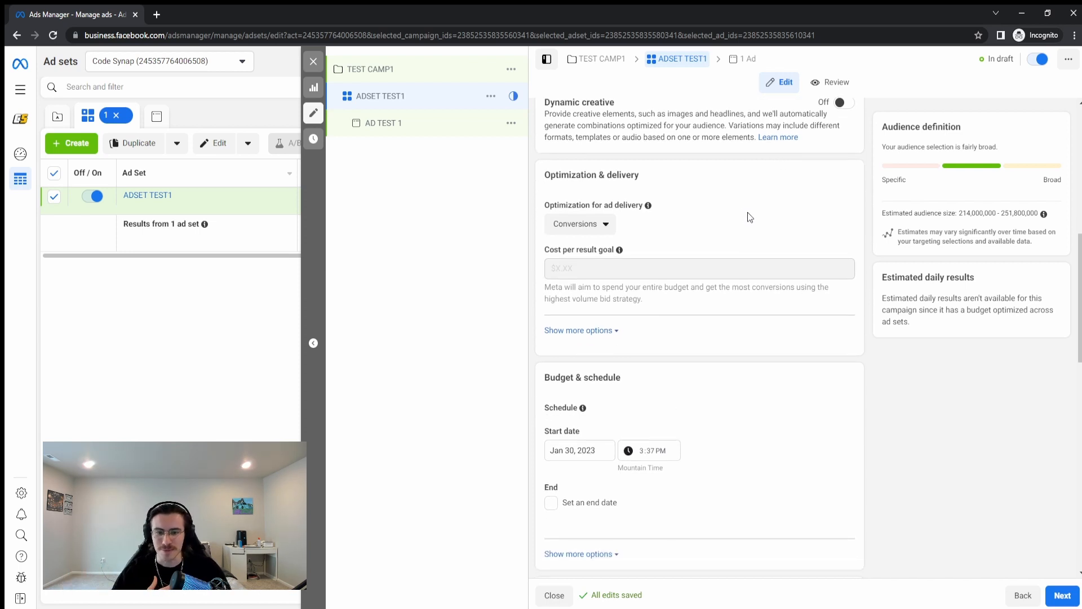
pyautogui.click(608, 226)
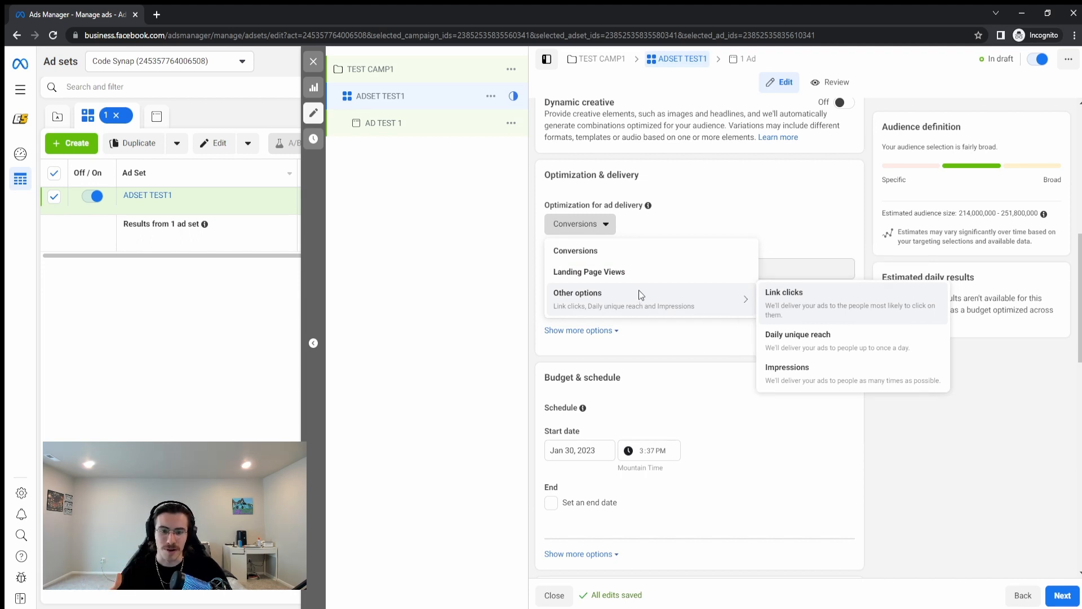
pyautogui.click(614, 262)
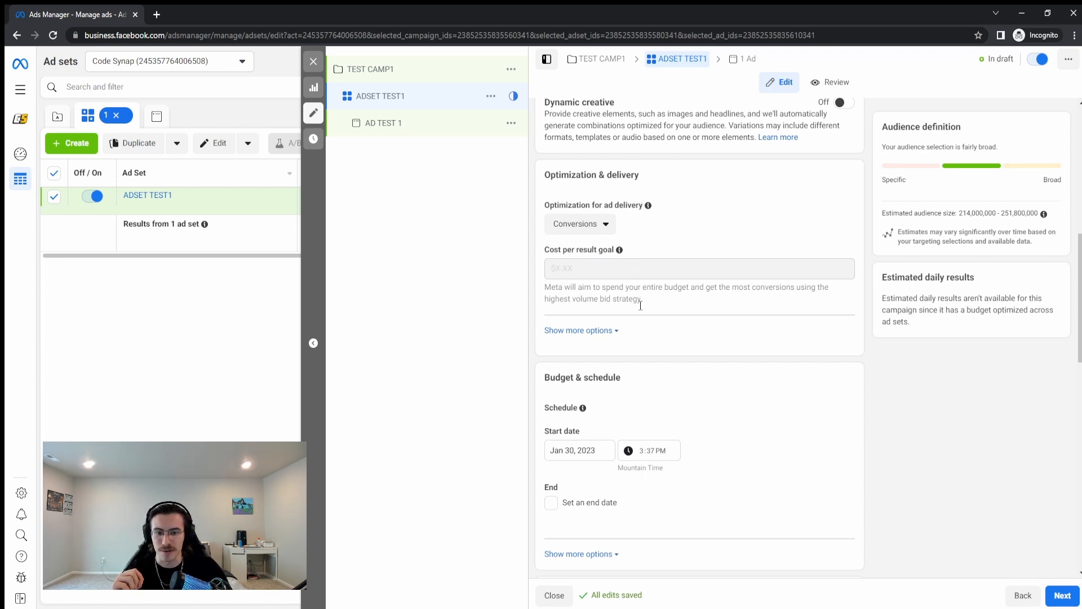
# - Review the ad set's attribution setting choices under optimization and delivery, keeping 7-day click or 1-day view
pyautogui.click(607, 330)
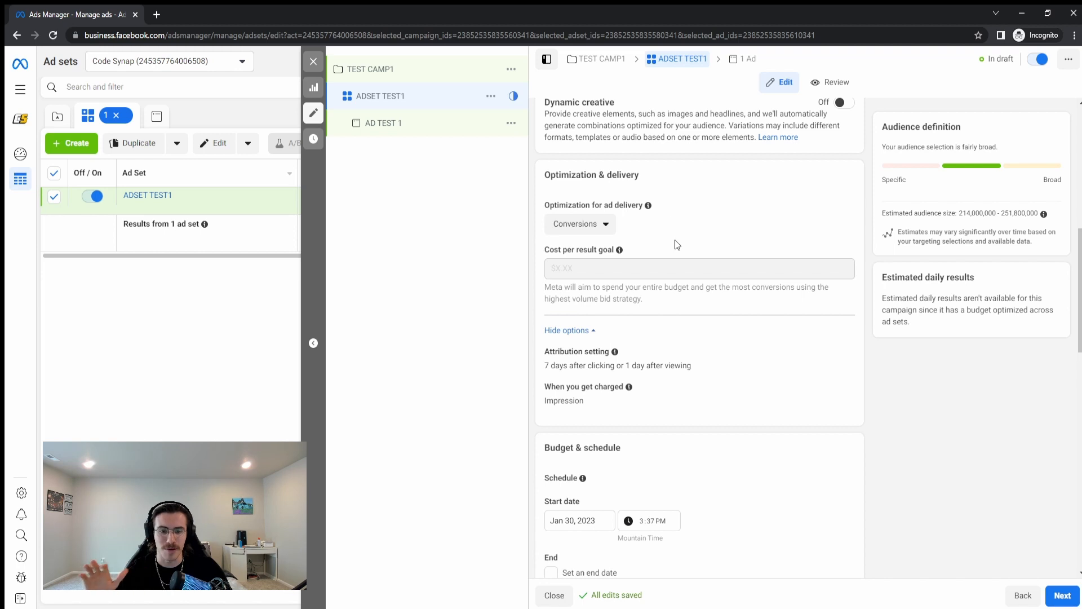
pyautogui.click(566, 331)
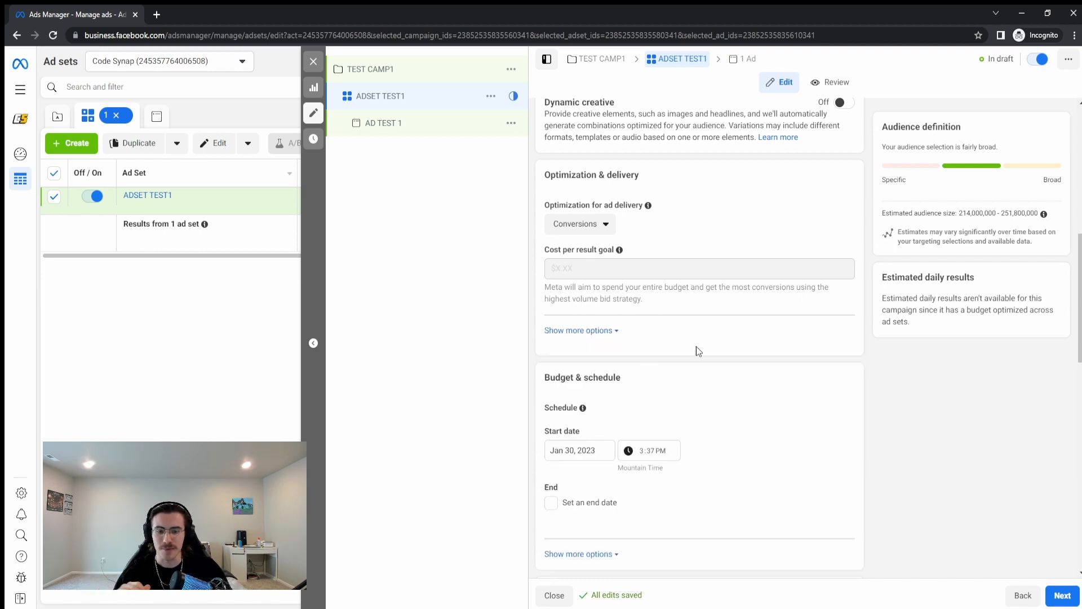
pyautogui.click(613, 332)
pyautogui.scroll(-2, 726, 316)
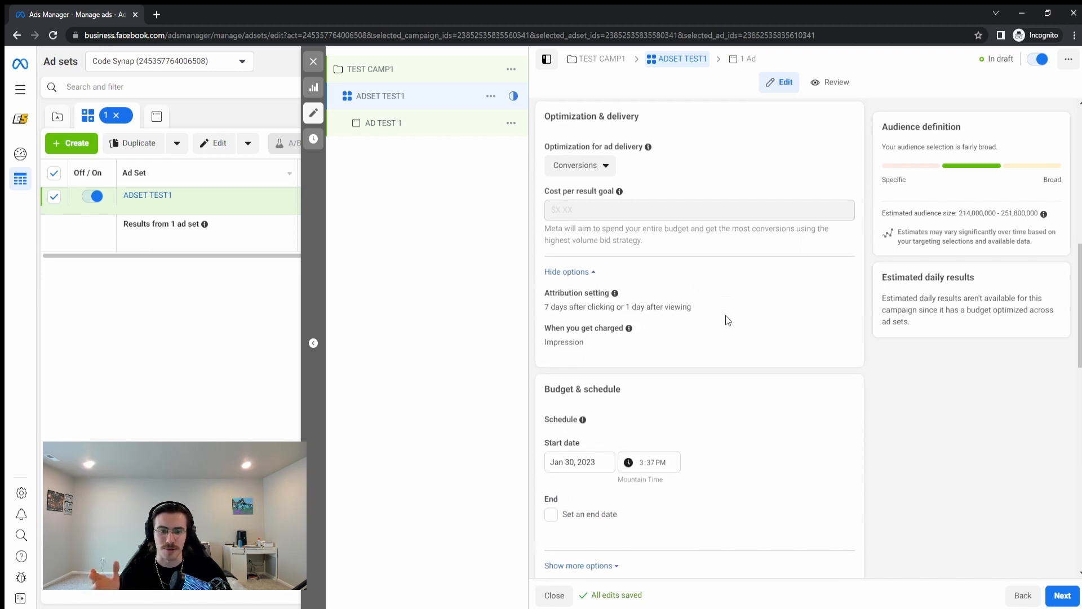
pyautogui.click(839, 293)
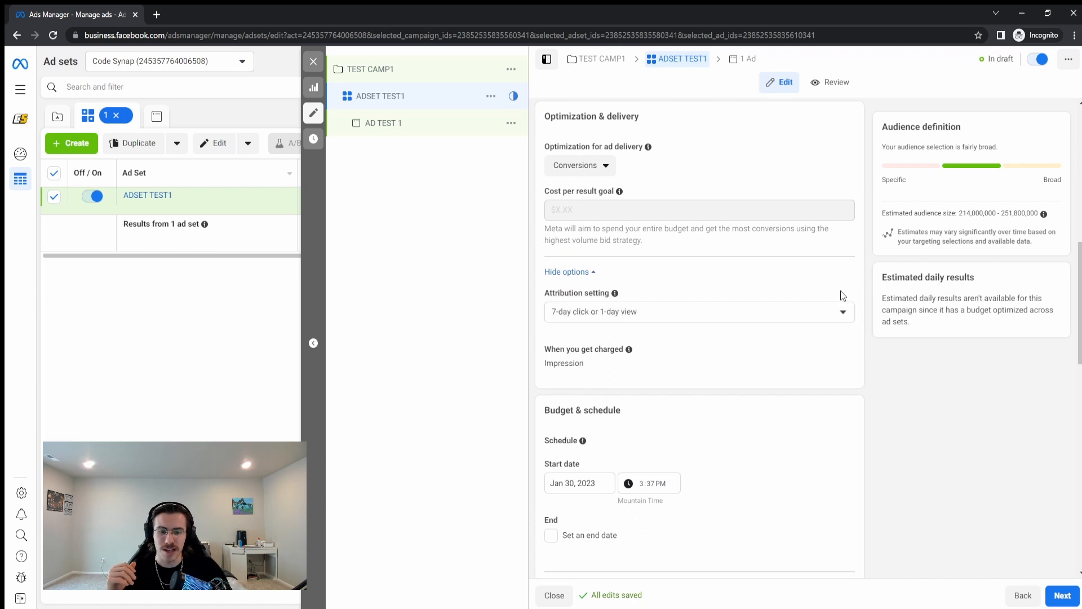
pyautogui.click(648, 316)
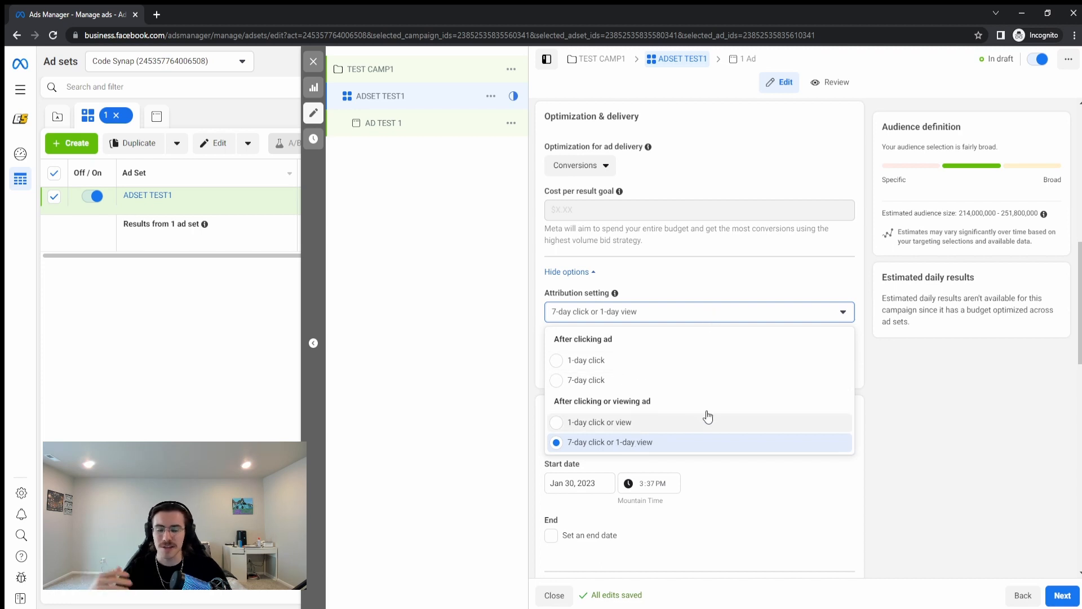
pyautogui.click(654, 443)
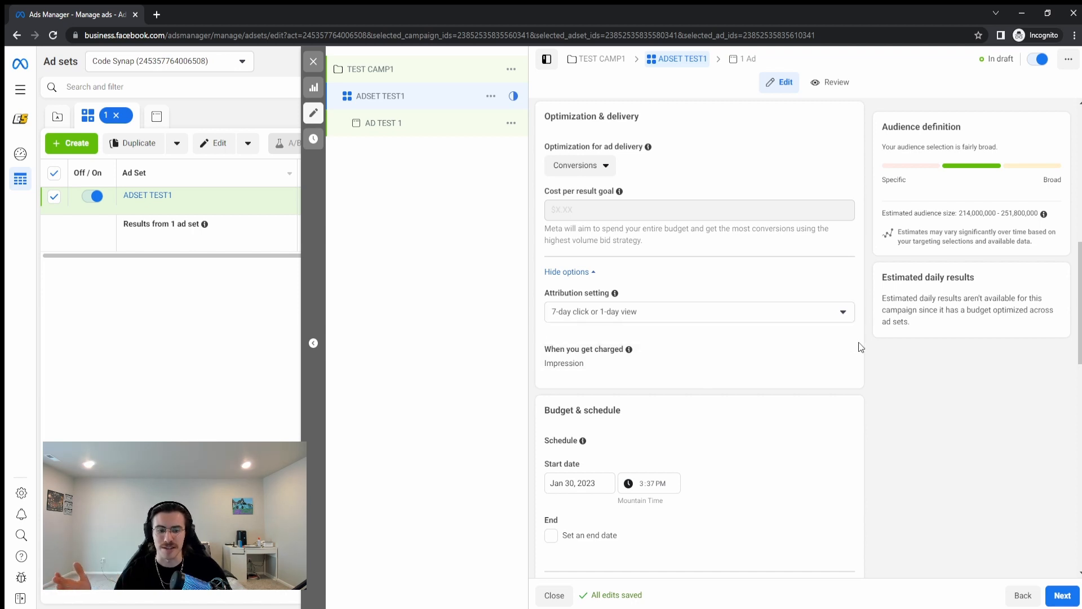
pyautogui.moveTo(843, 352)
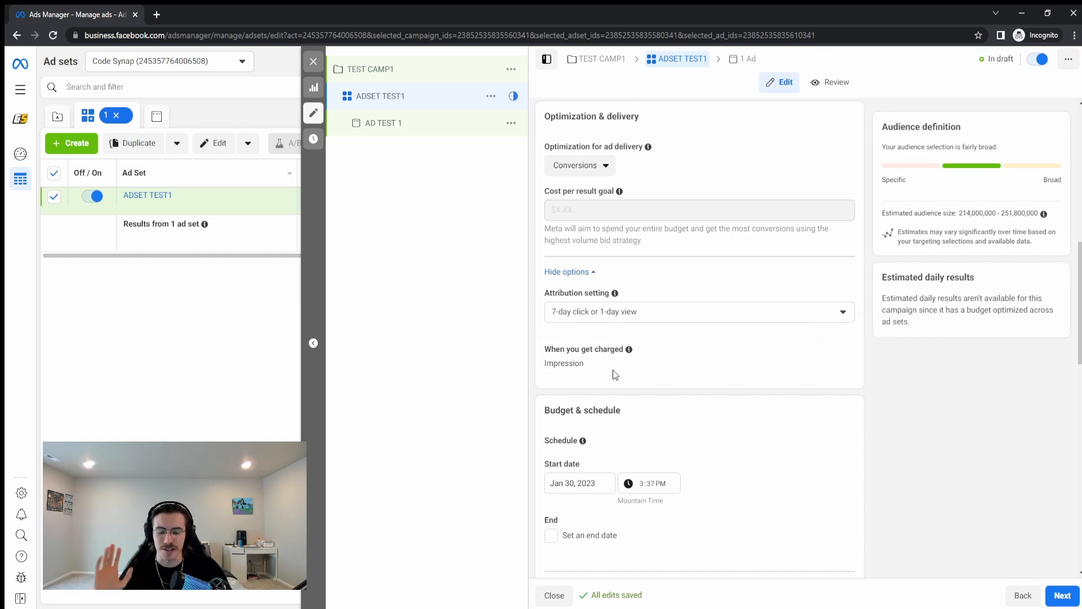
# - Try February 14, 2023 as the ad set's start date, returning it to January 30, 2023
pyautogui.scroll(-3, 705, 366)
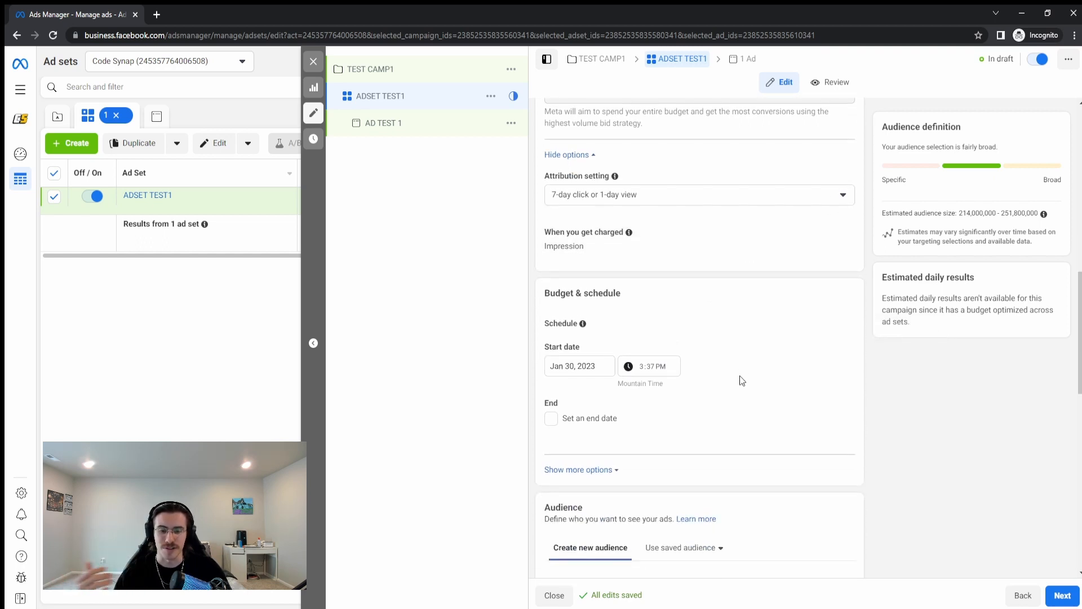
pyautogui.scroll(-1, 732, 363)
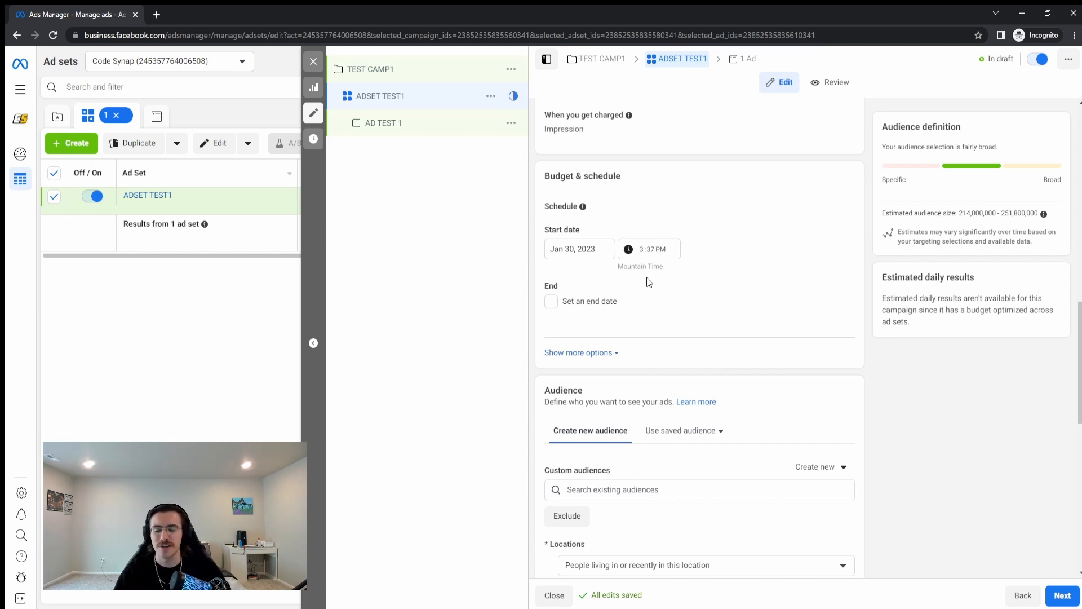
pyautogui.click(603, 249)
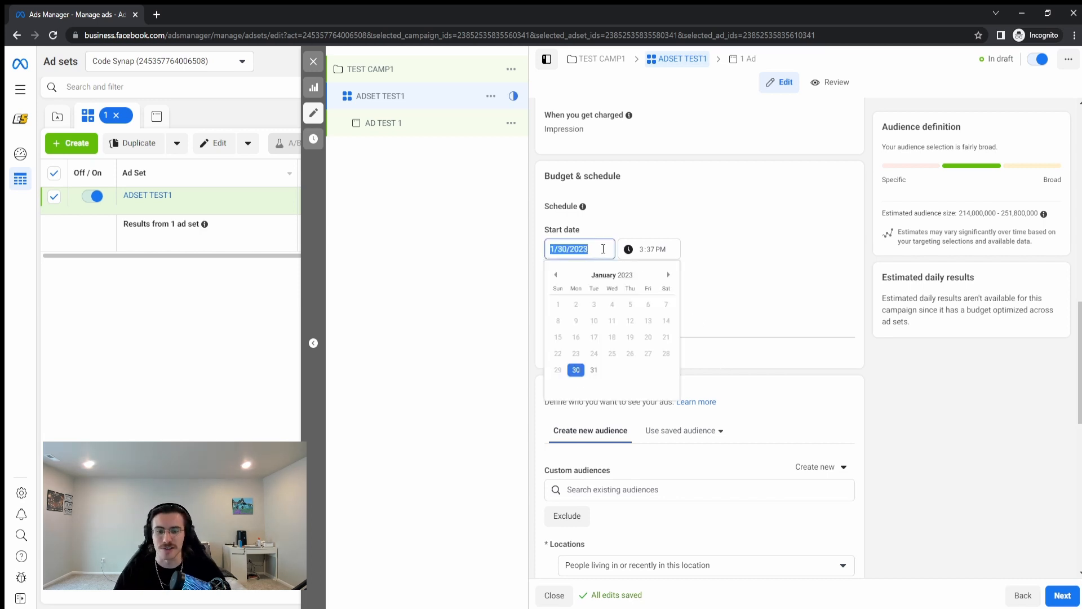
pyautogui.click(668, 275)
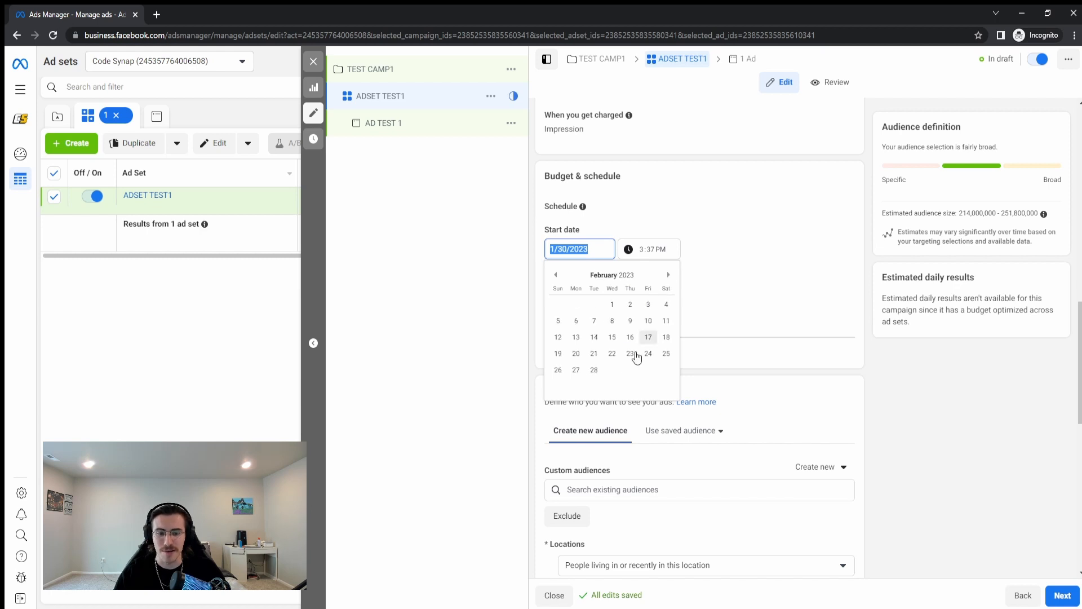
pyautogui.click(594, 338)
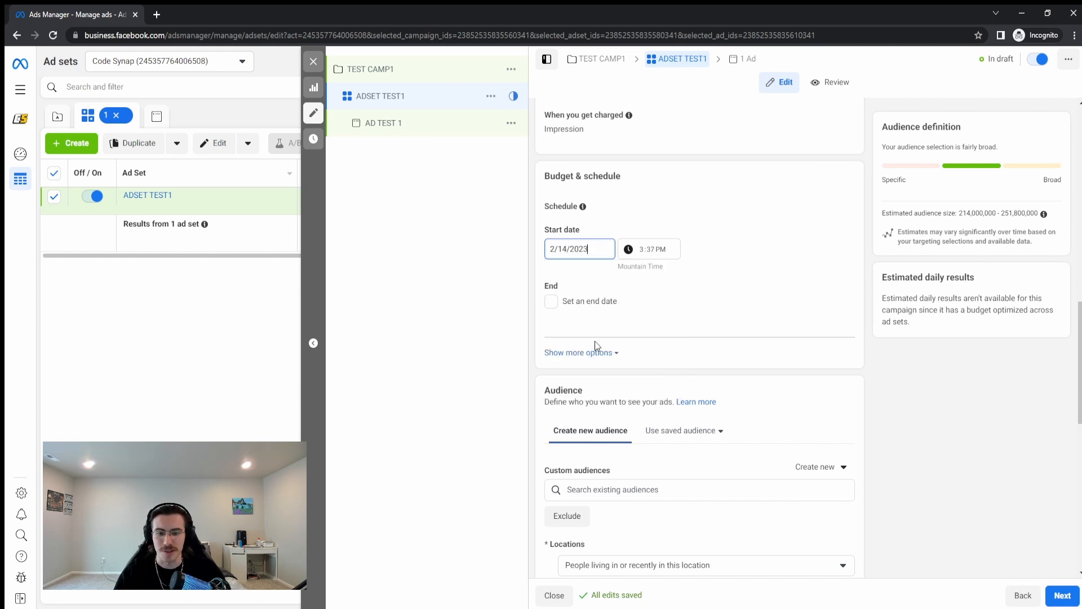
pyautogui.click(601, 247)
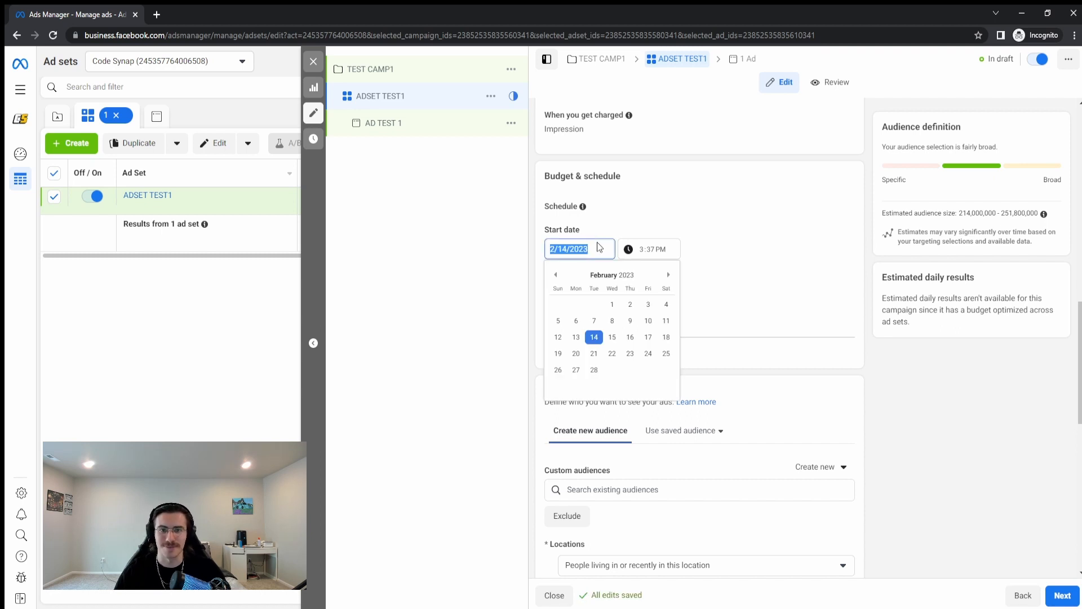
pyautogui.click(714, 239)
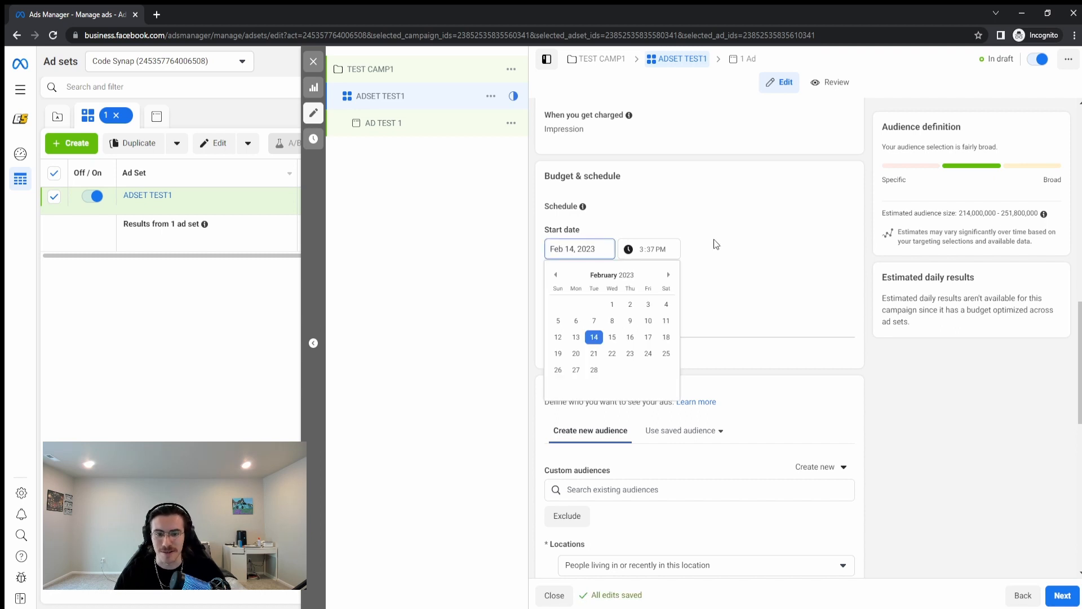
pyautogui.click(606, 249)
pyautogui.click(556, 278)
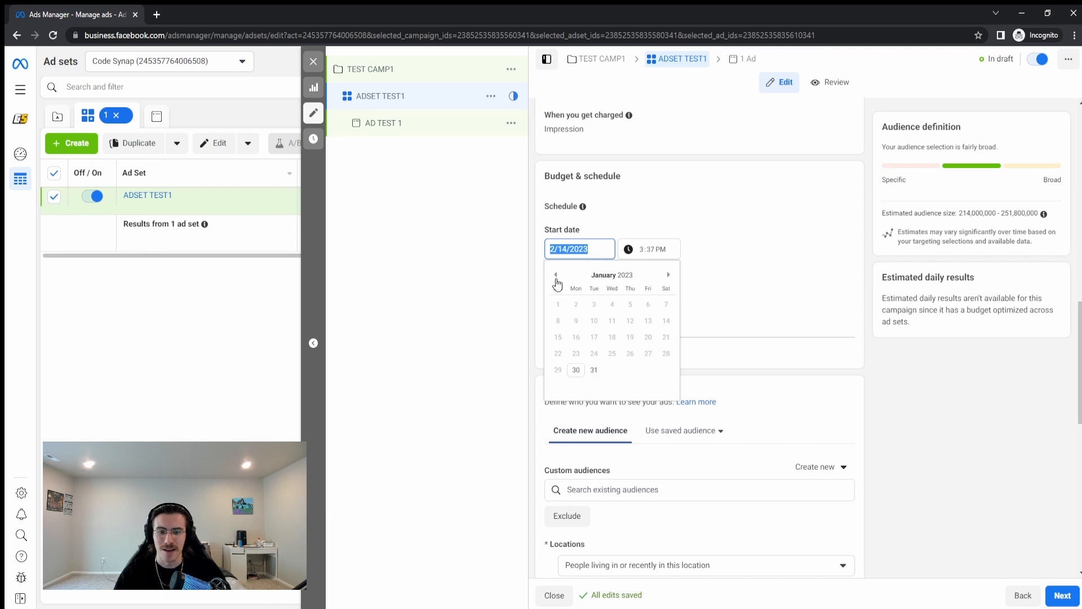
pyautogui.click(577, 370)
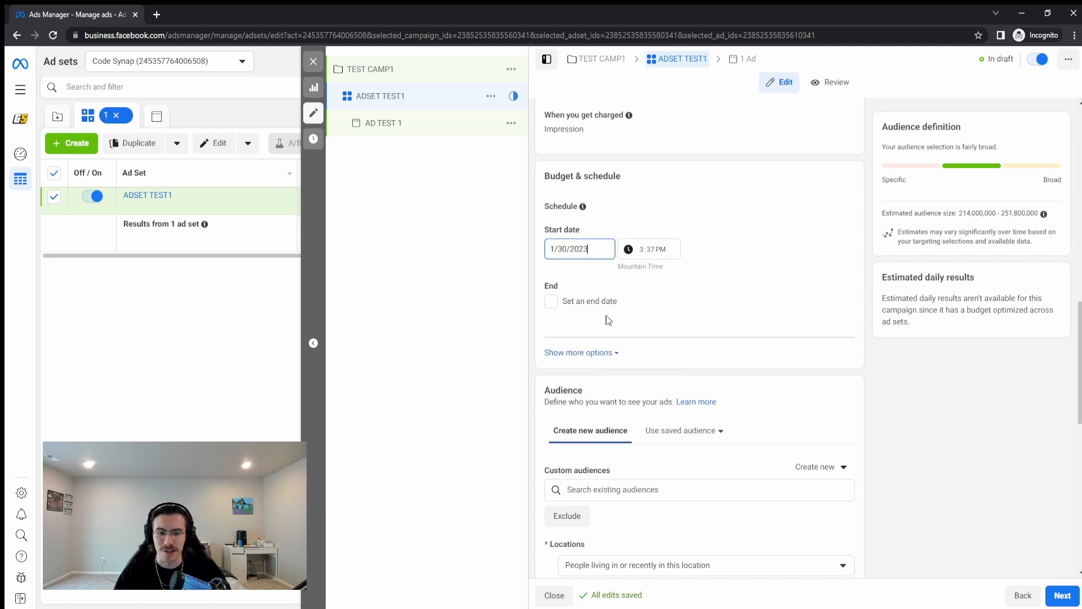
# - Try enabling an end date and daily ad set spend limits in the schedule settings, turning both off again
pyautogui.click(556, 310)
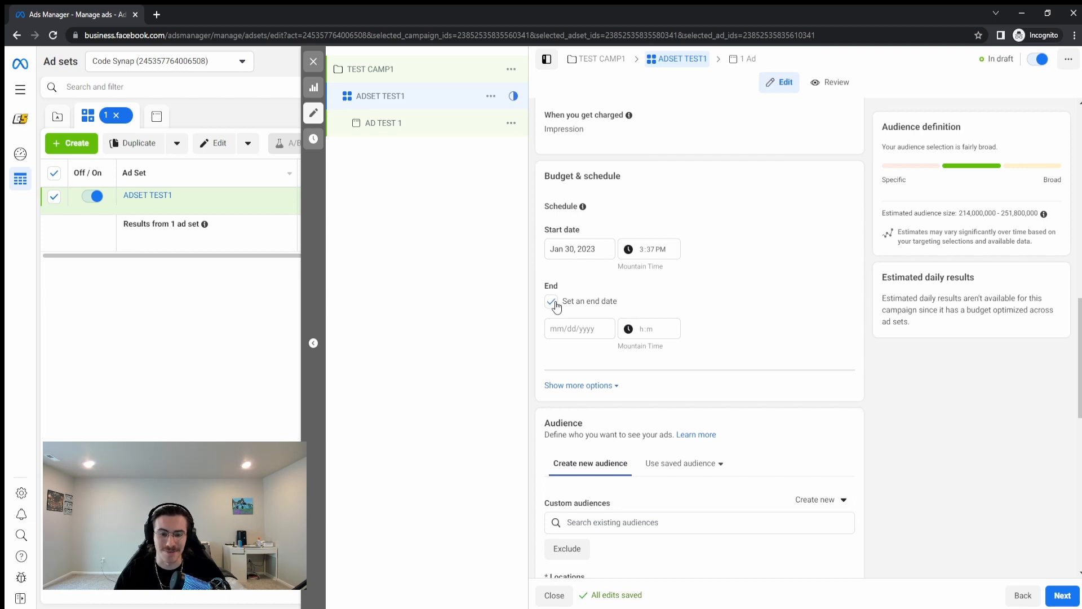
pyautogui.click(556, 306)
pyautogui.click(585, 353)
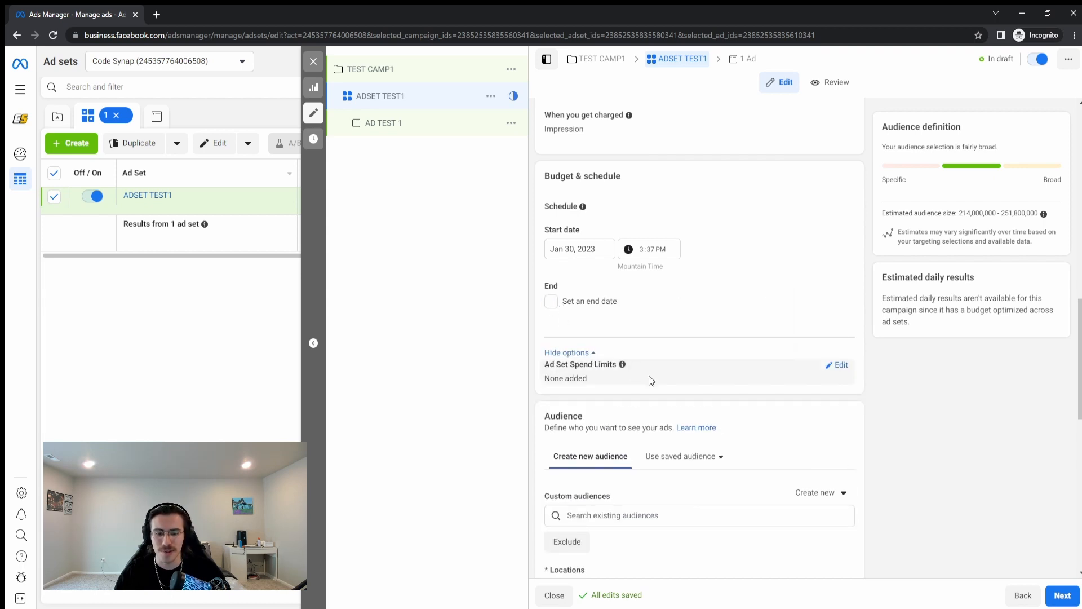
pyautogui.click(837, 365)
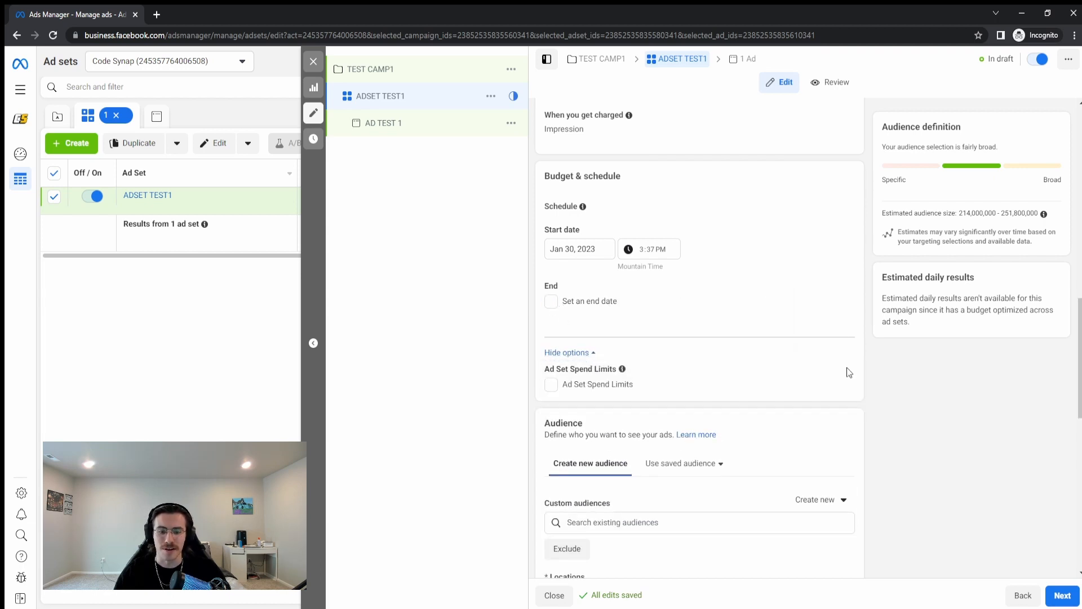
pyautogui.click(552, 385)
pyautogui.click(634, 416)
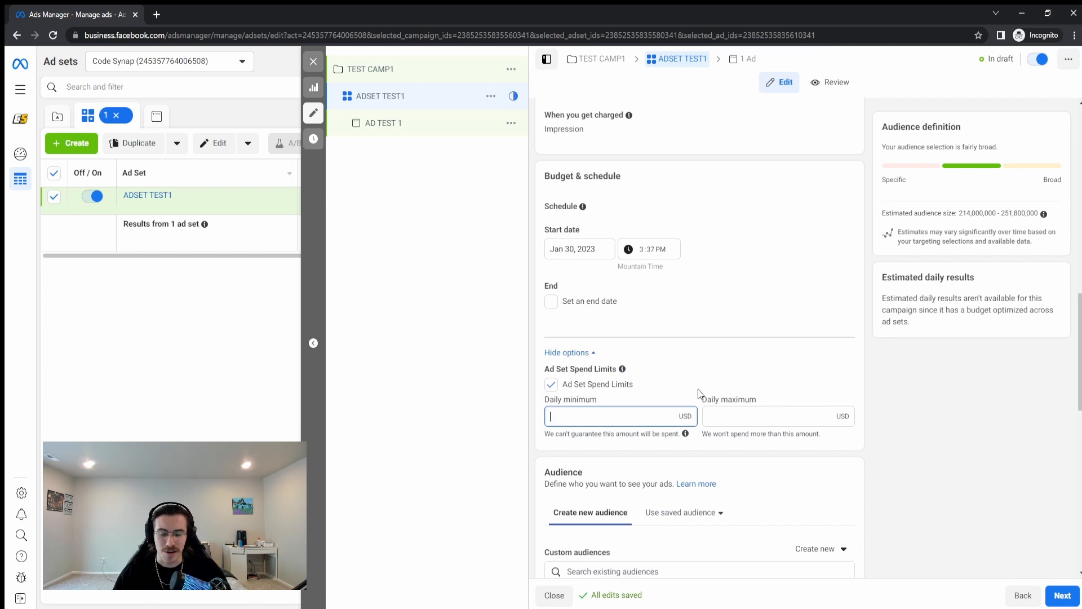
pyautogui.click(558, 386)
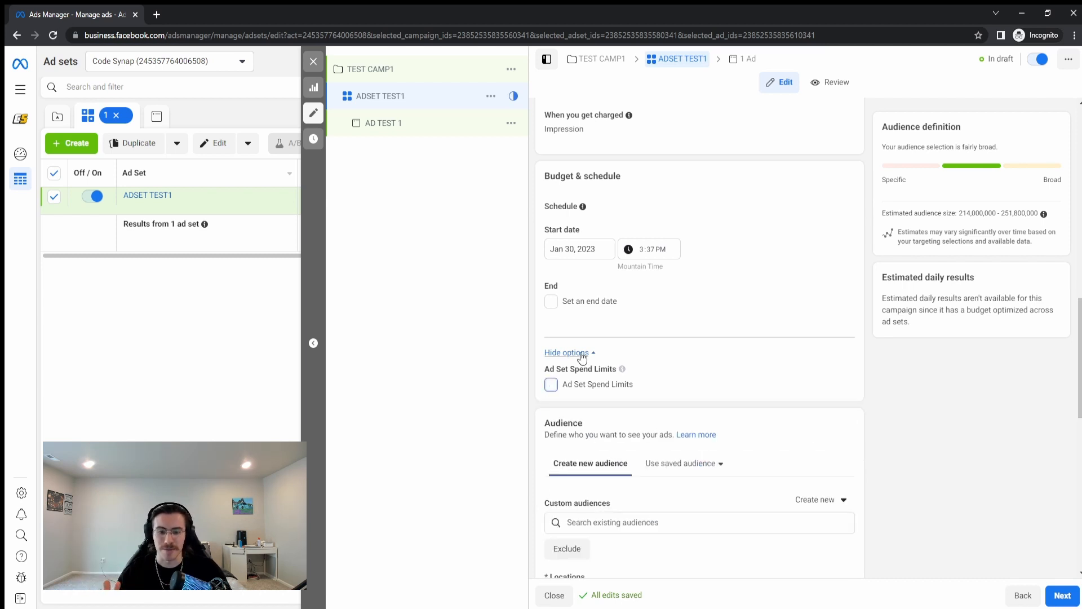
pyautogui.click(580, 354)
# - Replace the United States with the state of Texas as the audience location, and check the estimated audience size
pyautogui.scroll(-1, 668, 365)
pyautogui.scroll(-3, 668, 364)
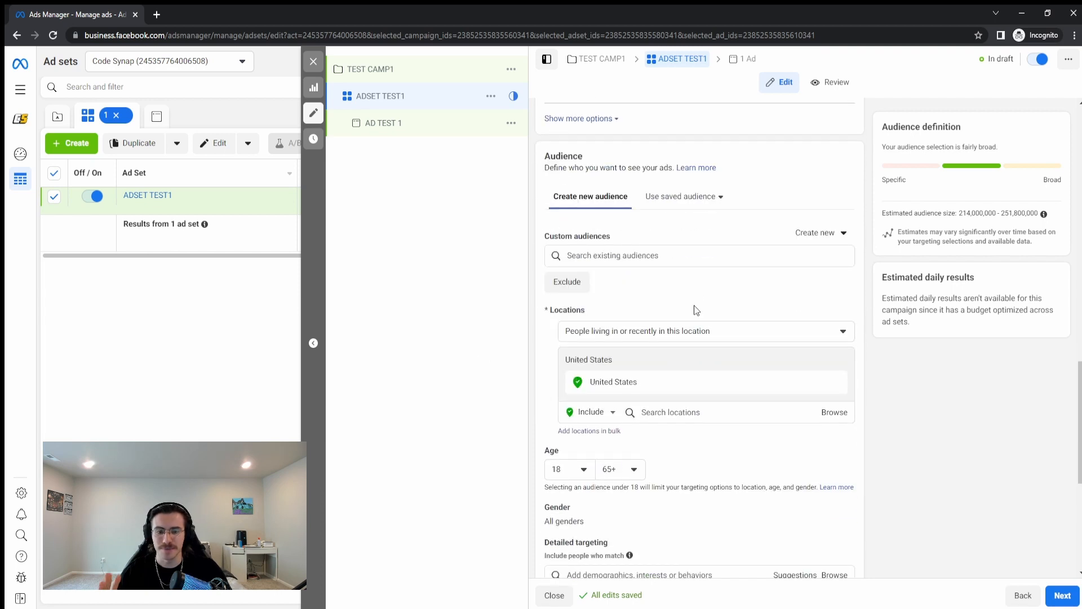
pyautogui.scroll(-1, 676, 254)
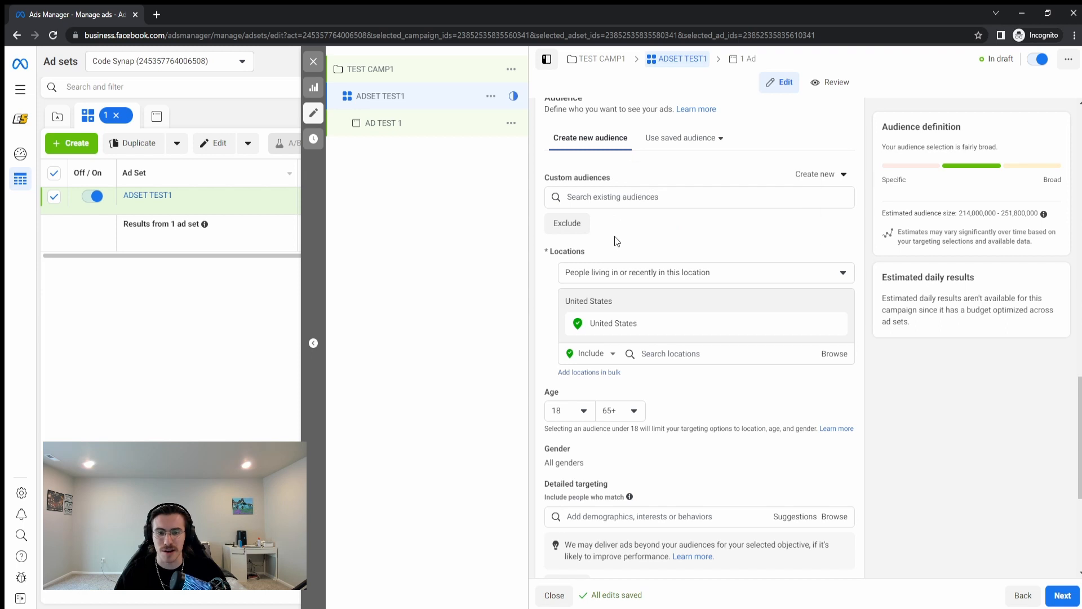
pyautogui.scroll(-1, 722, 222)
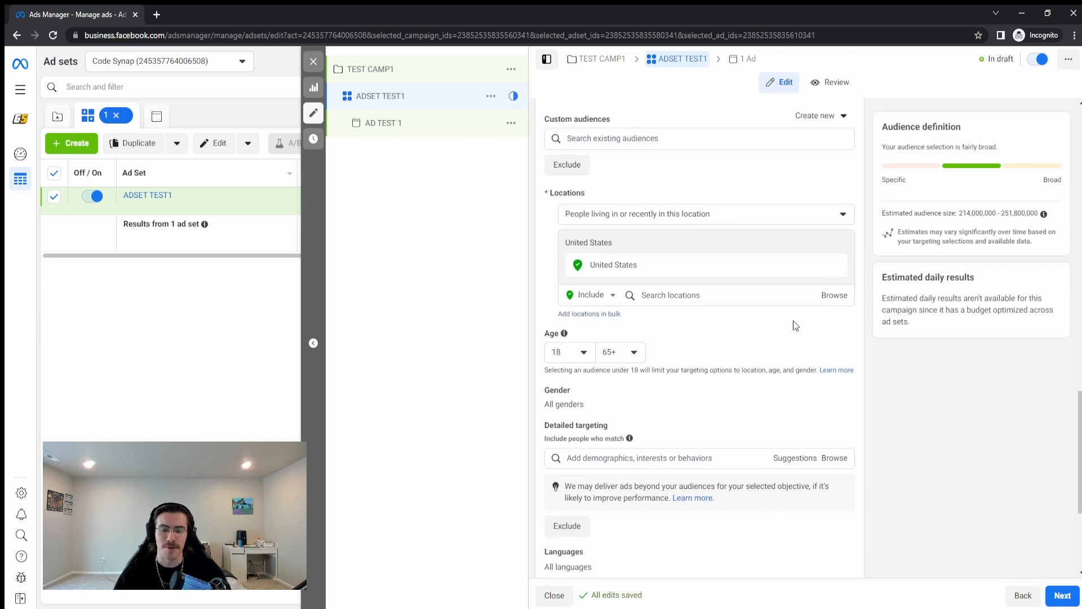
pyautogui.scroll(-1, 786, 321)
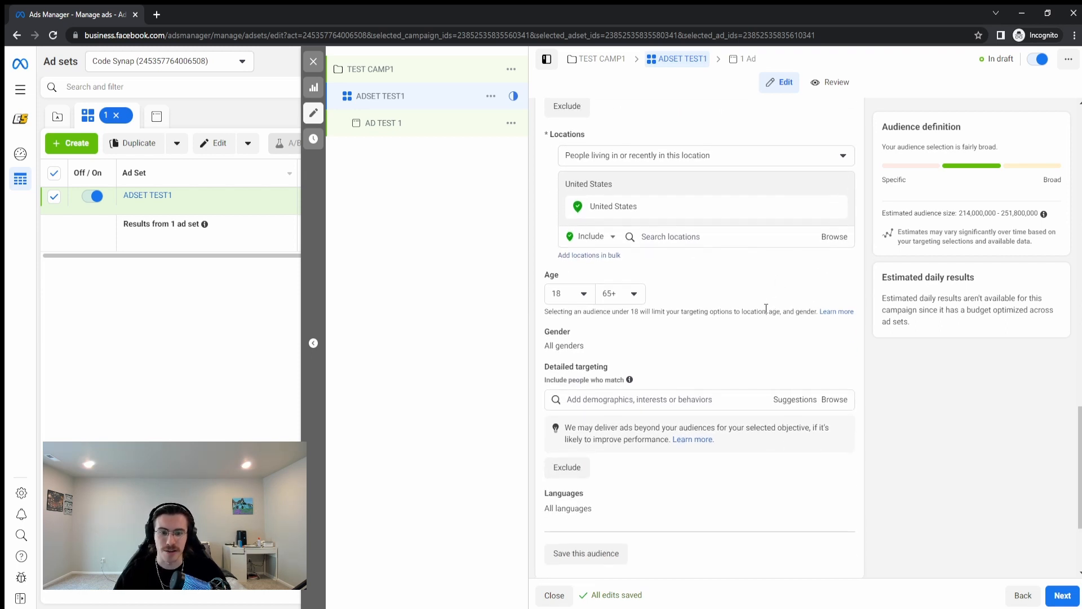
pyautogui.click(835, 207)
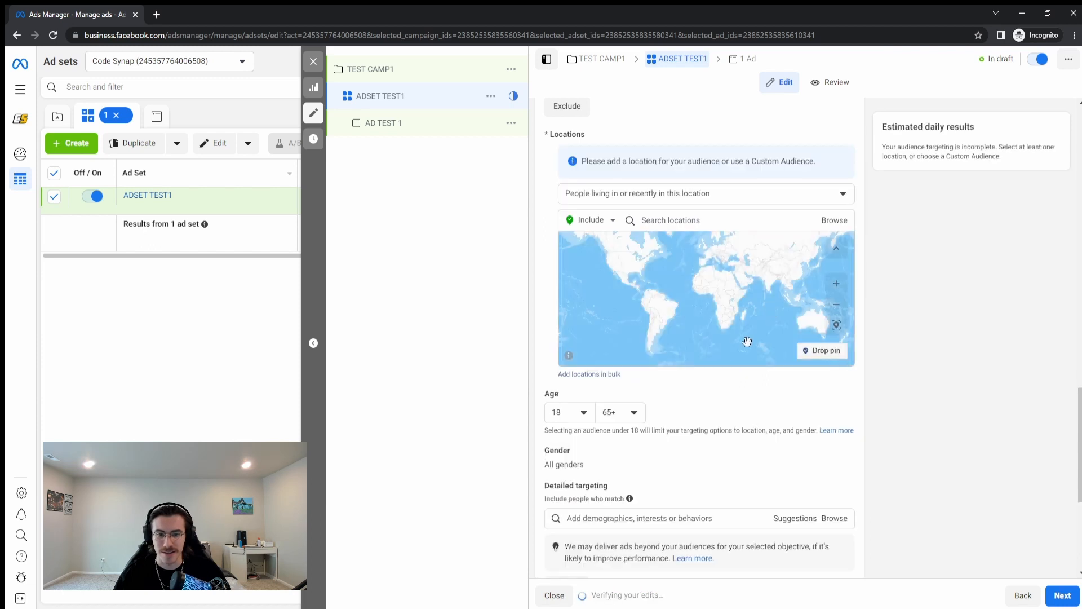
pyautogui.click(697, 221)
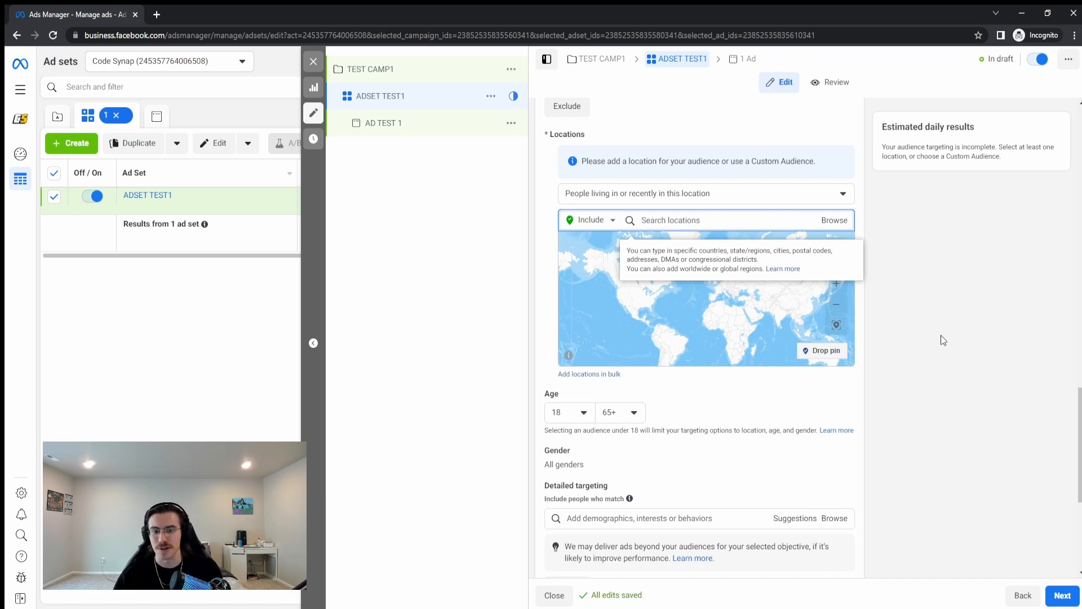
pyautogui.write('Tex')
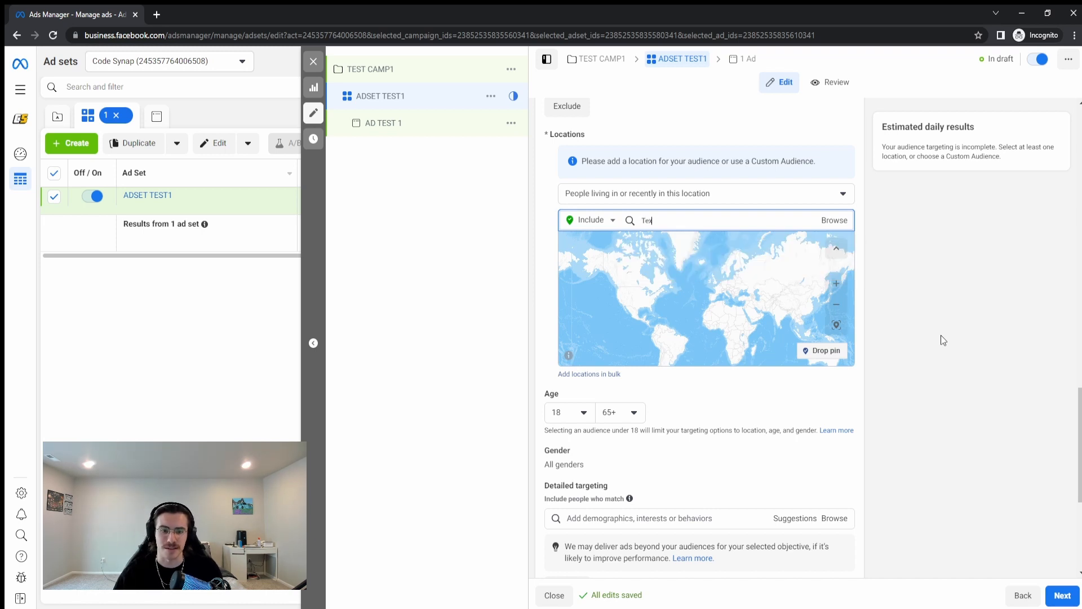
pyautogui.write('as')
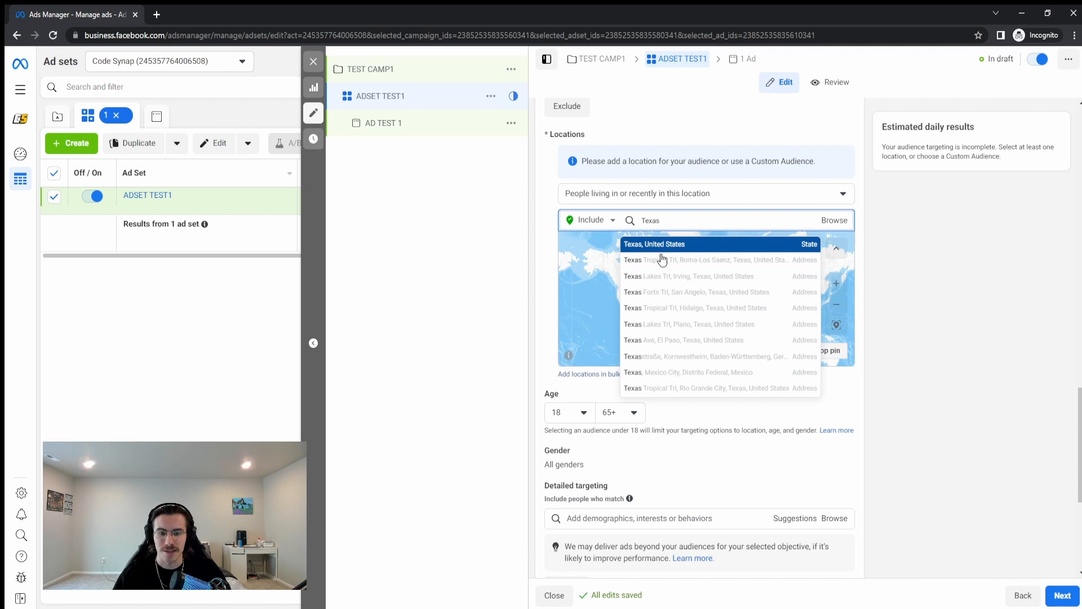
pyautogui.click(664, 244)
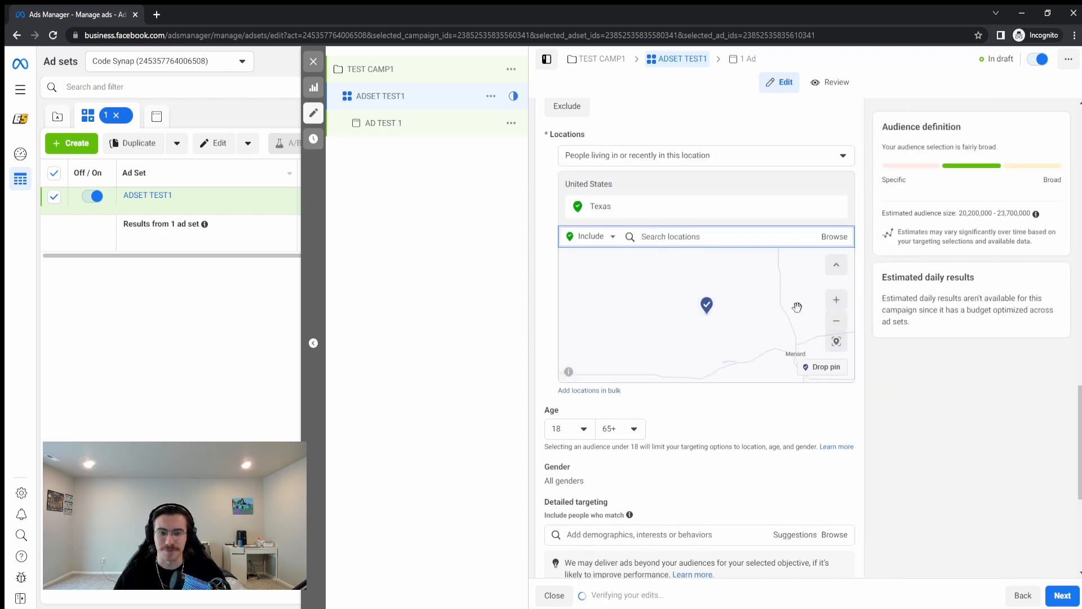
pyautogui.click(955, 405)
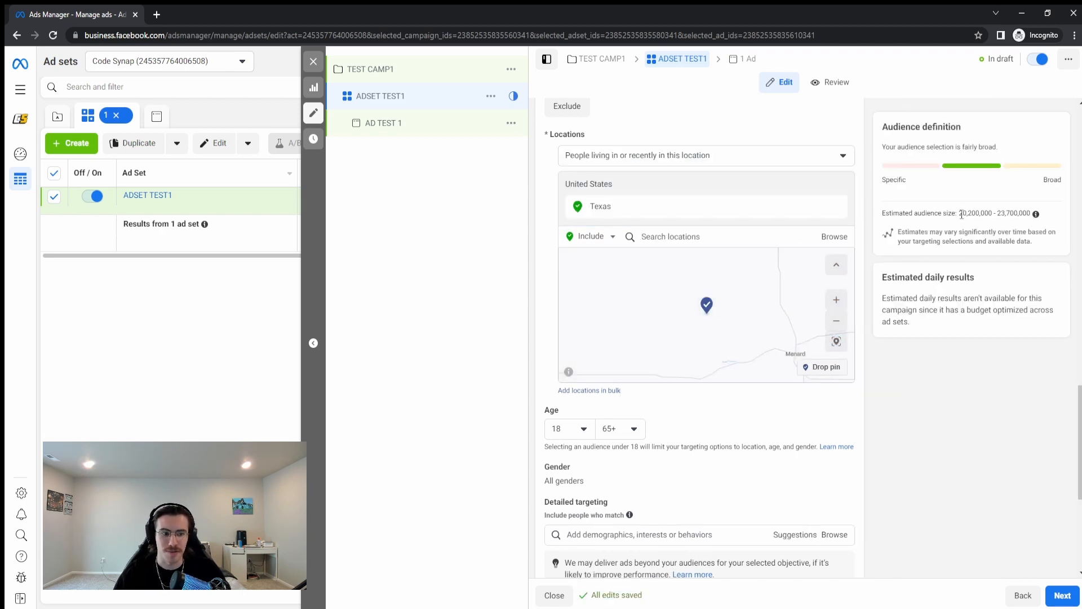
pyautogui.moveTo(960, 215); pyautogui.dragTo(1008, 213)
pyautogui.click(976, 377)
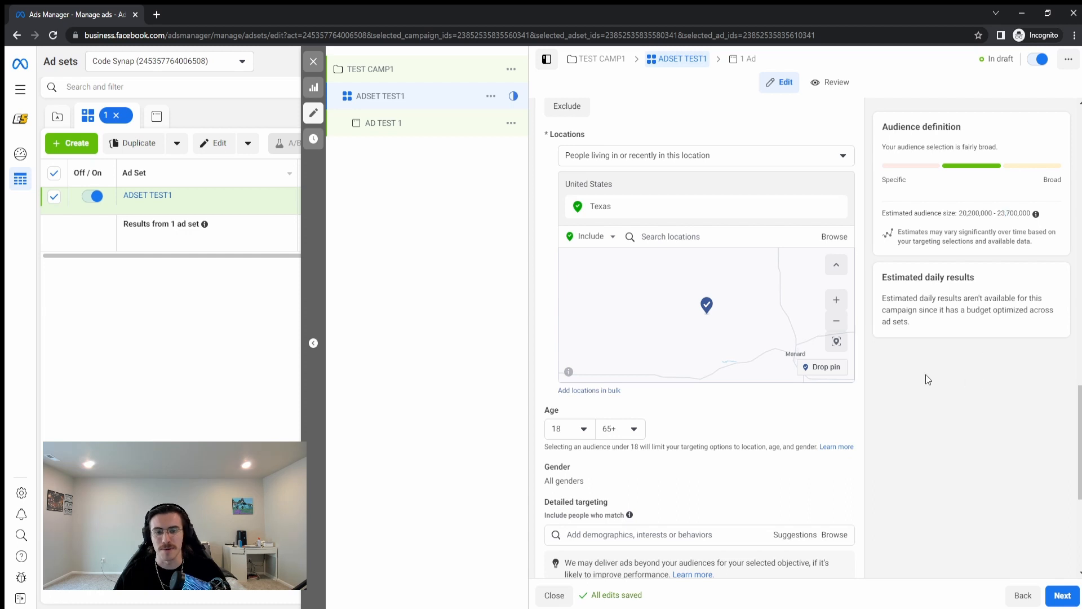
# - Limit the location targeting to People living in this location, and check the estimated audience size
pyautogui.click(843, 159)
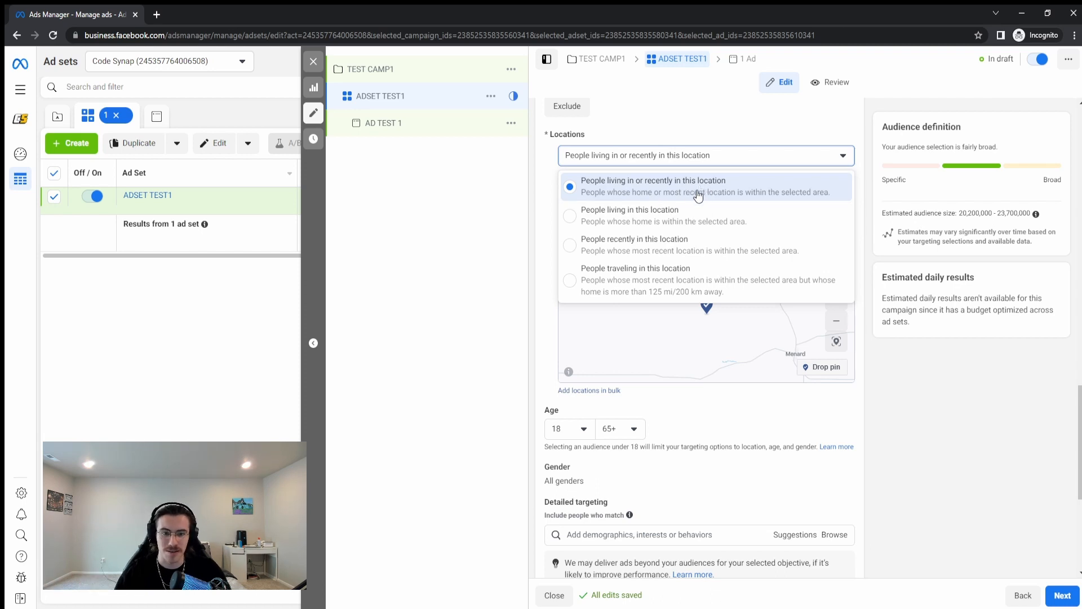
pyautogui.click(601, 220)
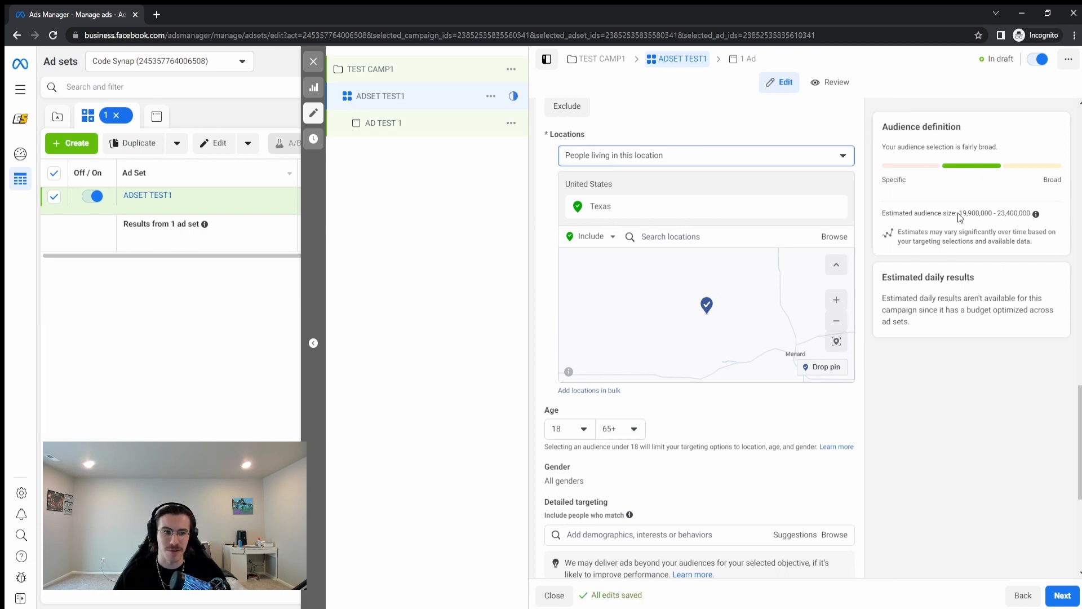
pyautogui.moveTo(960, 213); pyautogui.dragTo(1025, 212)
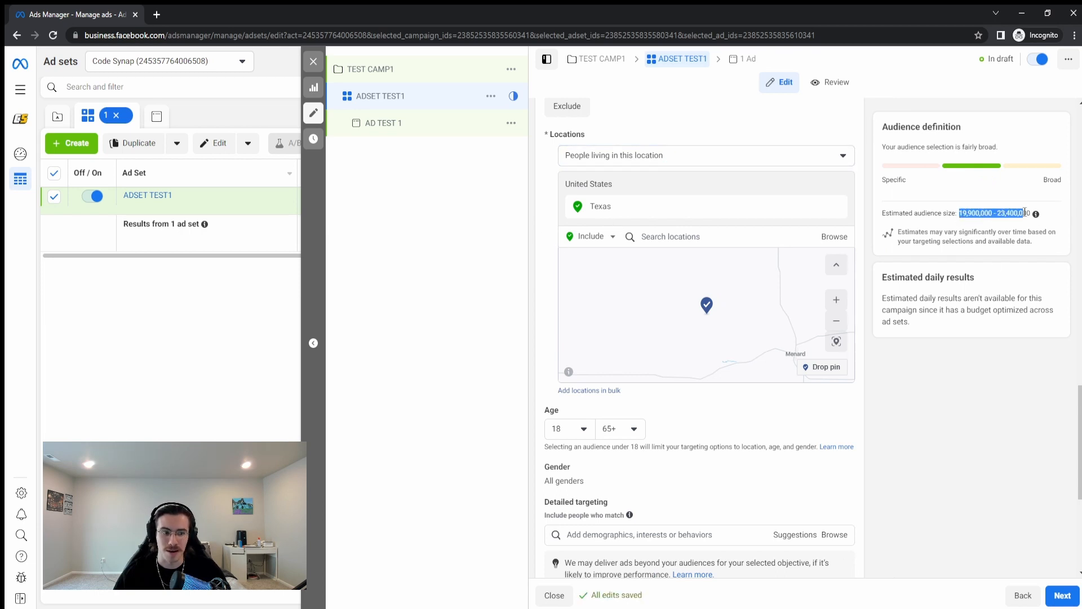
# - Look through the minimum and maximum age options, and open the audience gender setting for editing
pyautogui.click(973, 247)
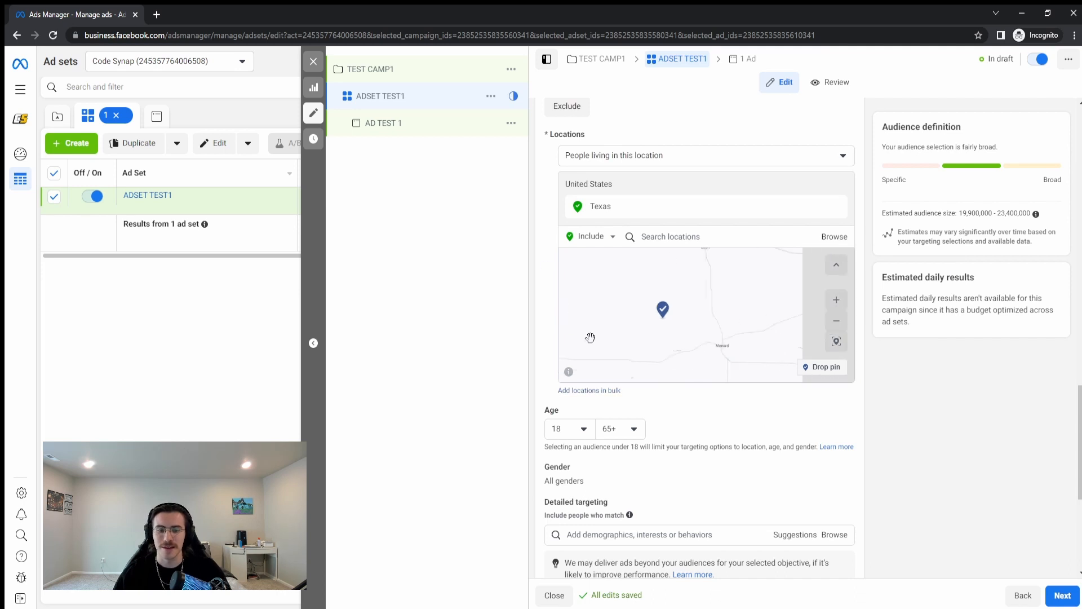
pyautogui.scroll(-2, 687, 425)
pyautogui.click(576, 316)
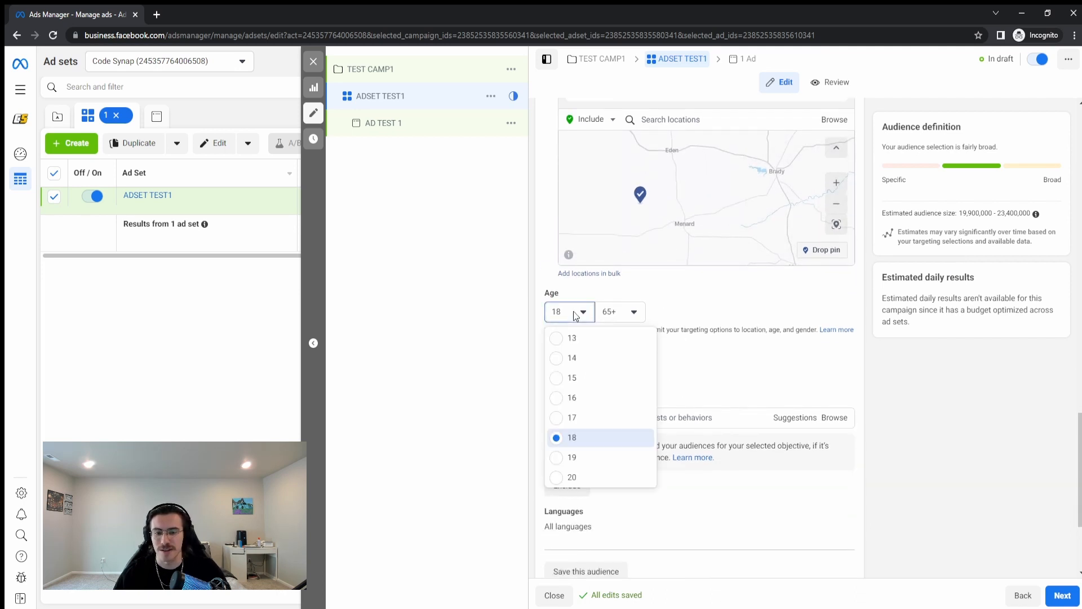
pyautogui.click(644, 317)
pyautogui.click(638, 313)
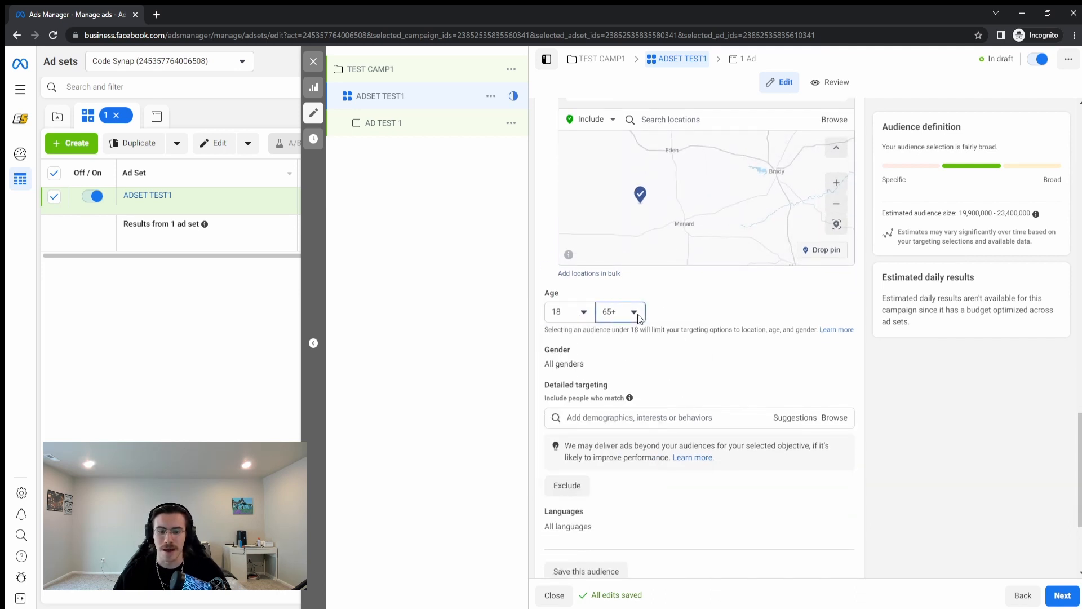
pyautogui.click(621, 313)
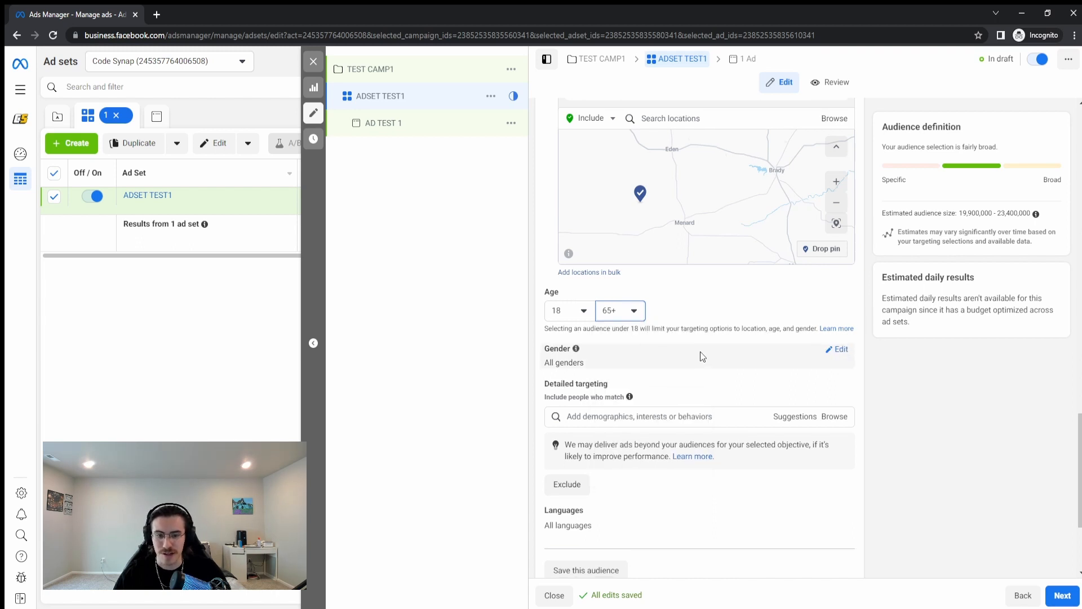
pyautogui.scroll(-2, 700, 350)
pyautogui.click(841, 234)
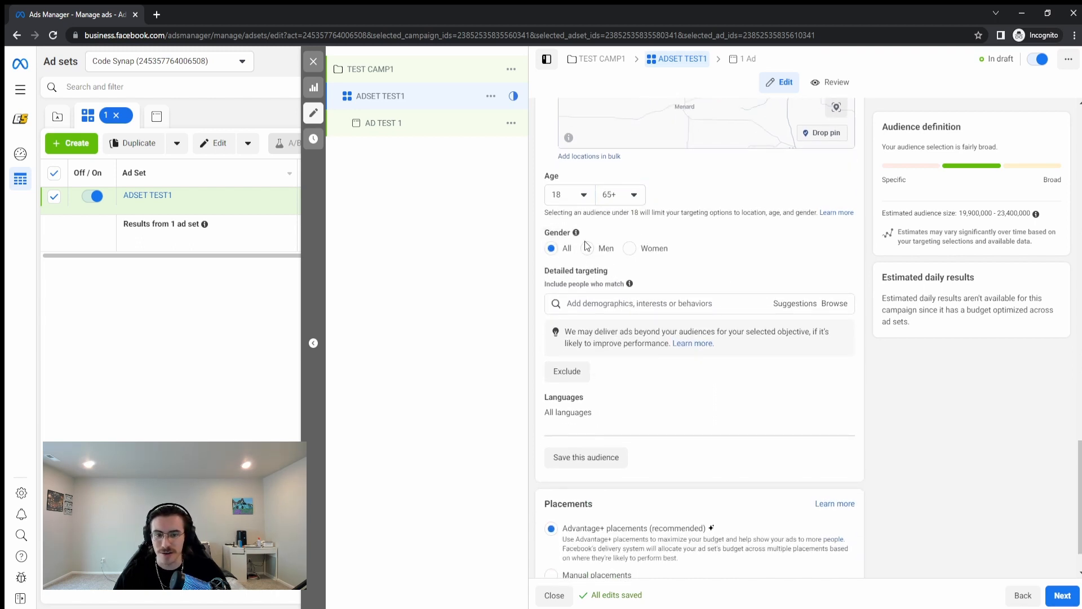
pyautogui.scroll(-1, 730, 286)
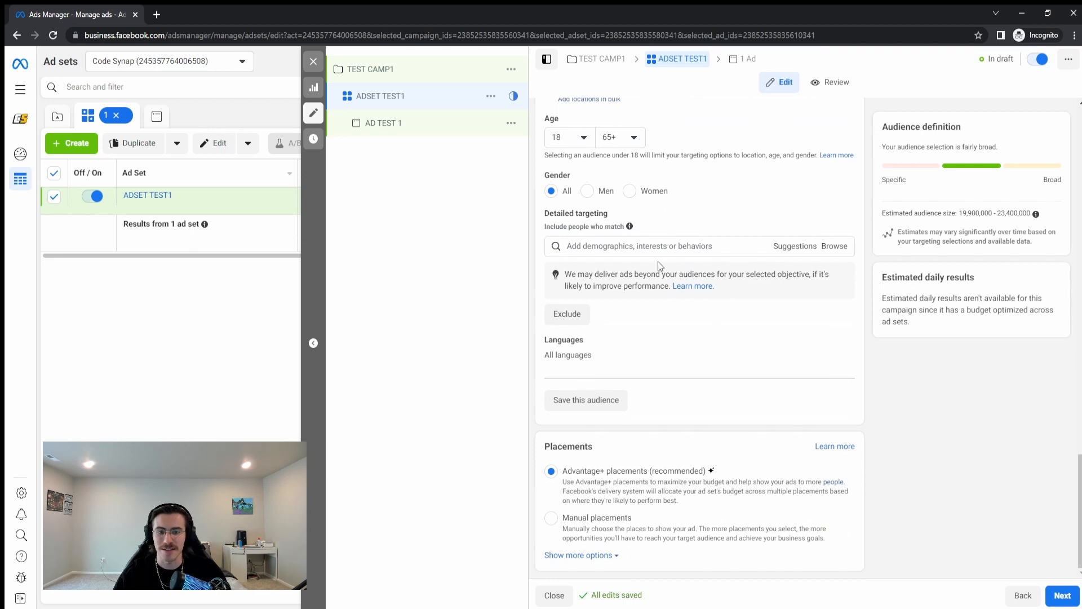
# - Browse the Demographics, Interests and Behaviors categories available for detailed targeting
pyautogui.click(729, 250)
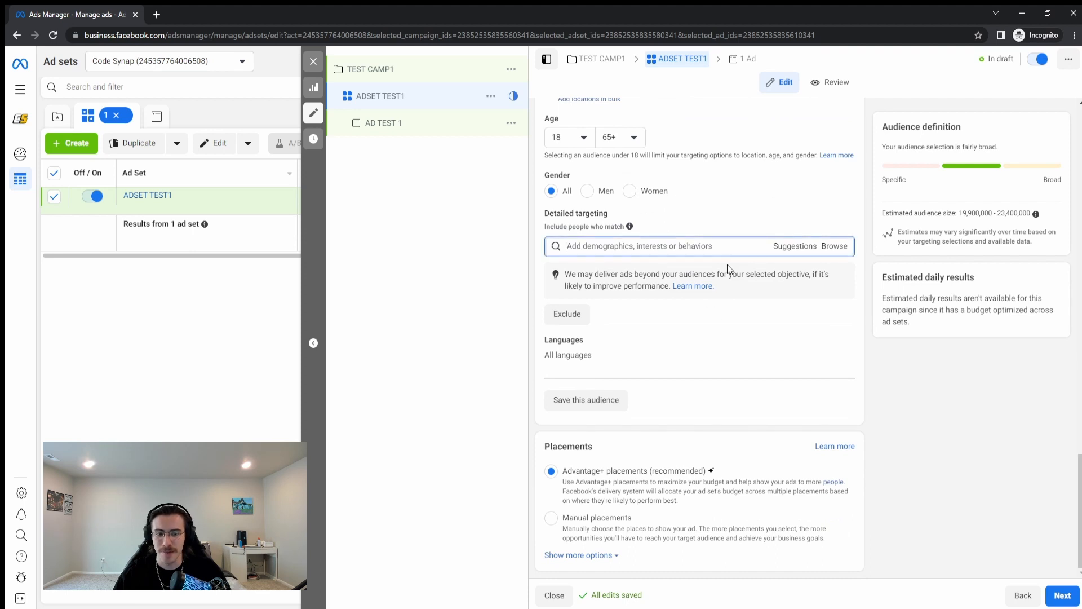
pyautogui.click(835, 248)
pyautogui.click(523, 273)
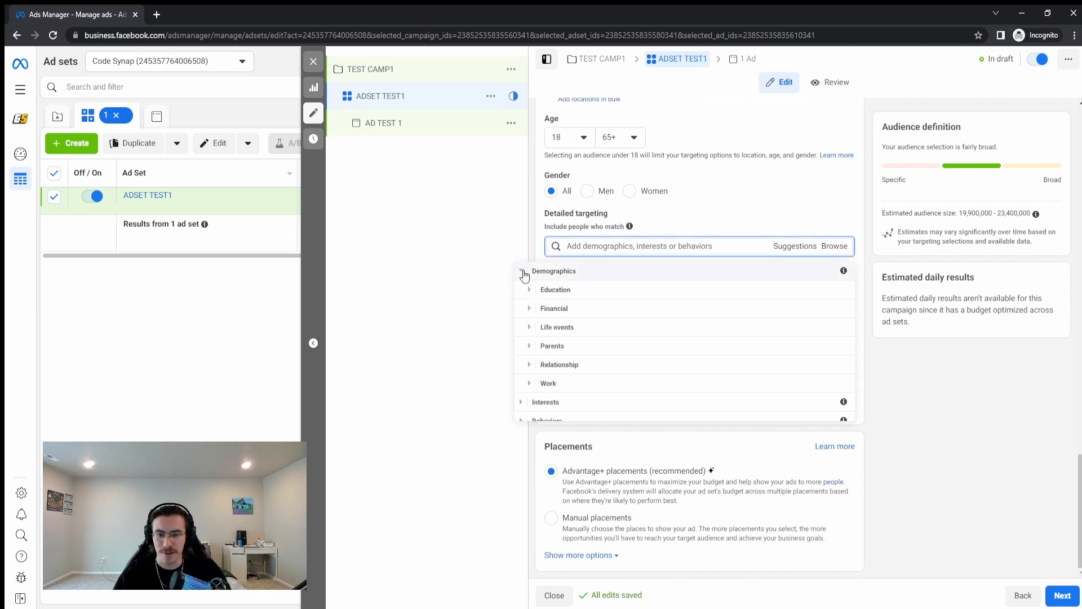
pyautogui.click(522, 276)
pyautogui.click(524, 291)
pyautogui.click(521, 272)
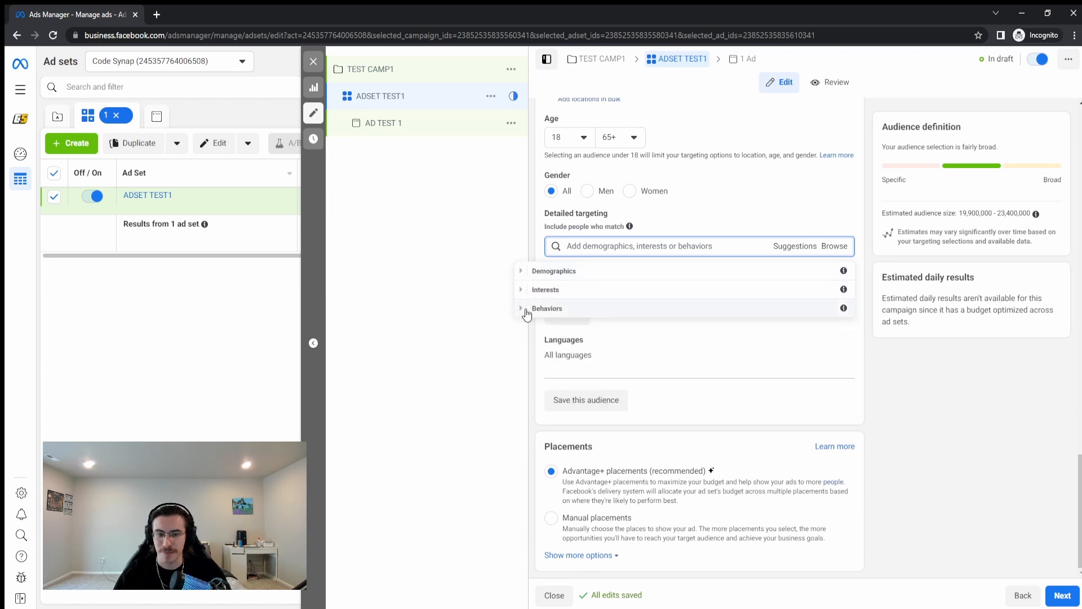
pyautogui.click(522, 308)
pyautogui.click(522, 273)
# - Search the detailed targeting inclusions for "paint" and look through the suggestions without adding any
pyautogui.click(672, 246)
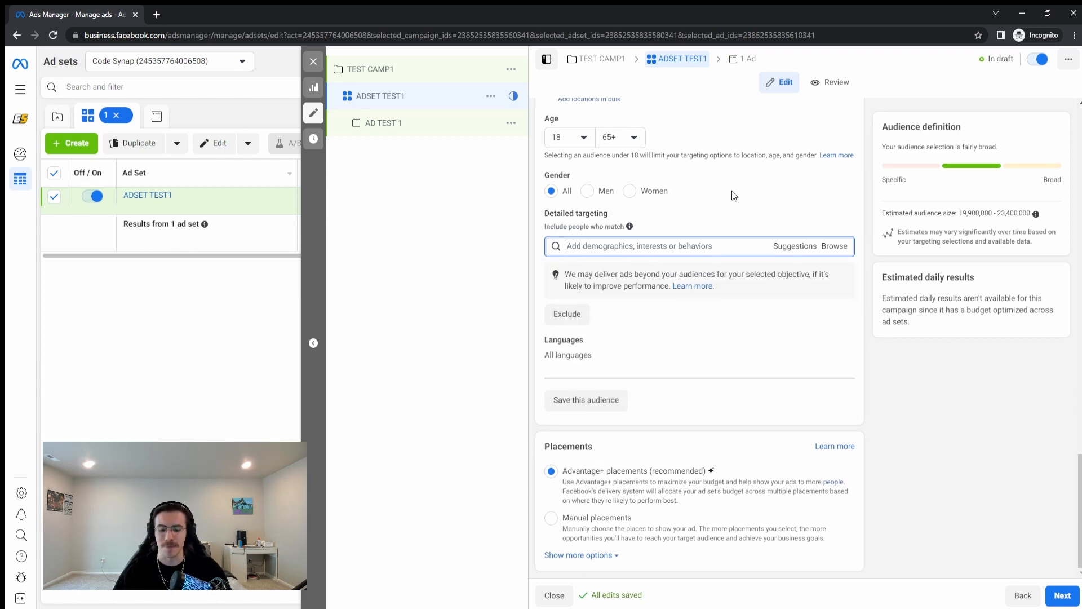
pyautogui.write('paint')
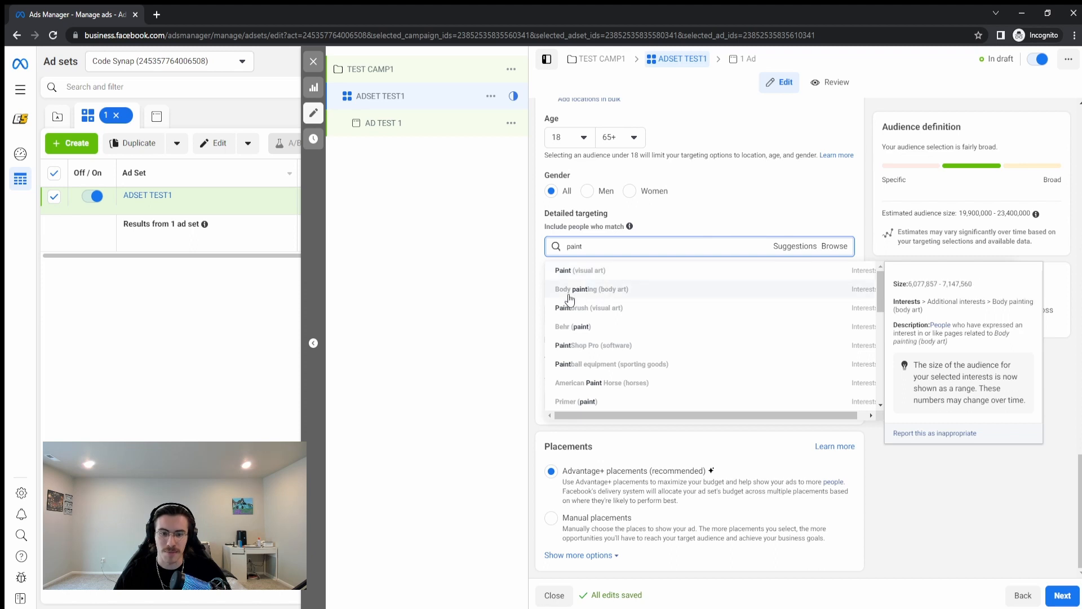
pyautogui.scroll(-5, 623, 314)
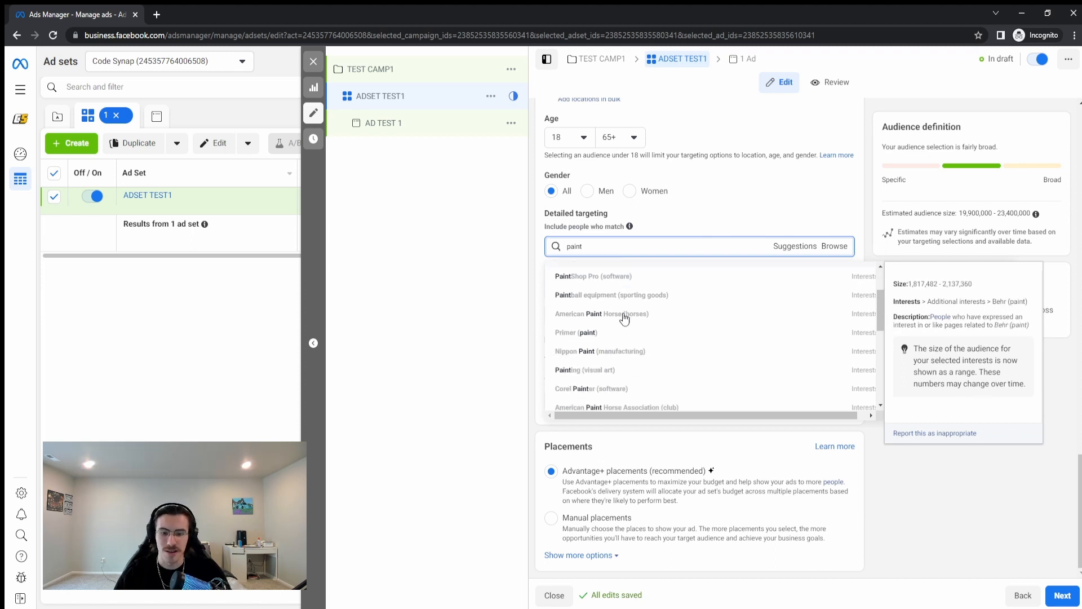
pyautogui.scroll(-1, 626, 319)
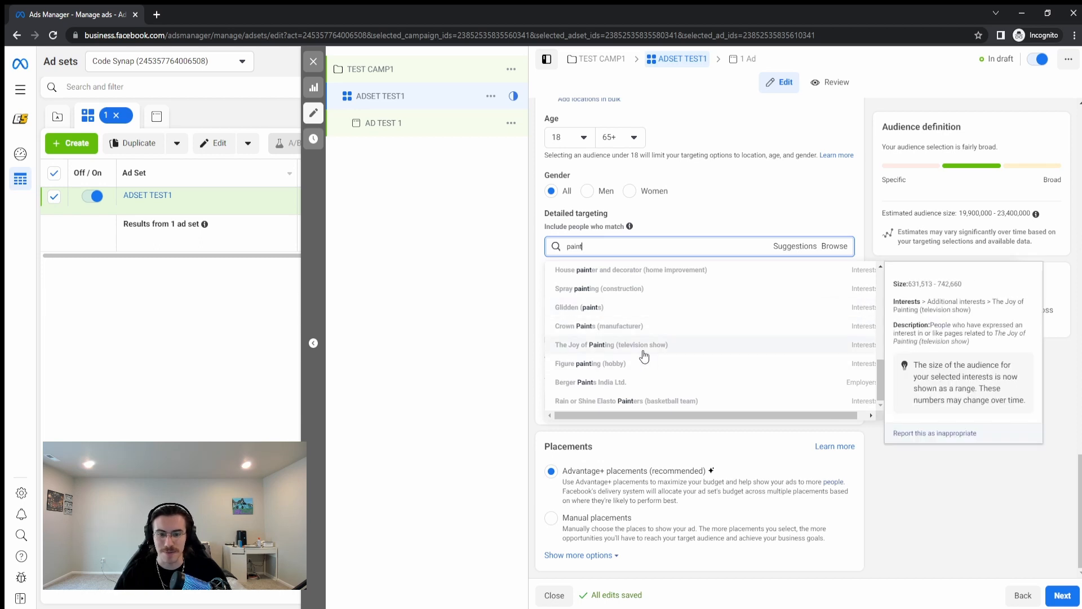
pyautogui.click(492, 301)
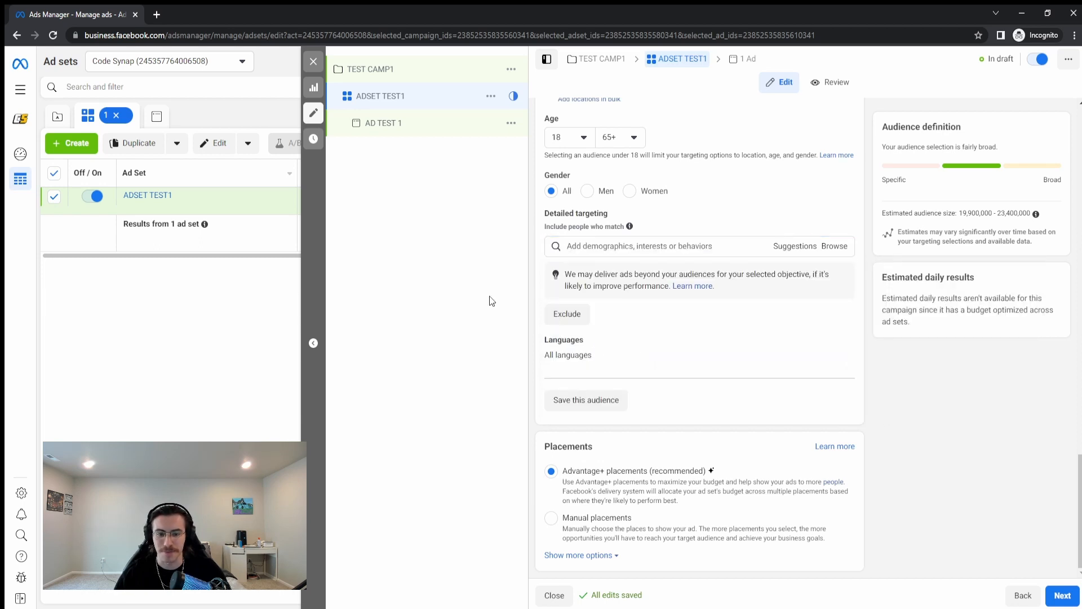
# - Open the detailed targeting exclusions and search for "dogs" without adding any suggestion
pyautogui.click(574, 316)
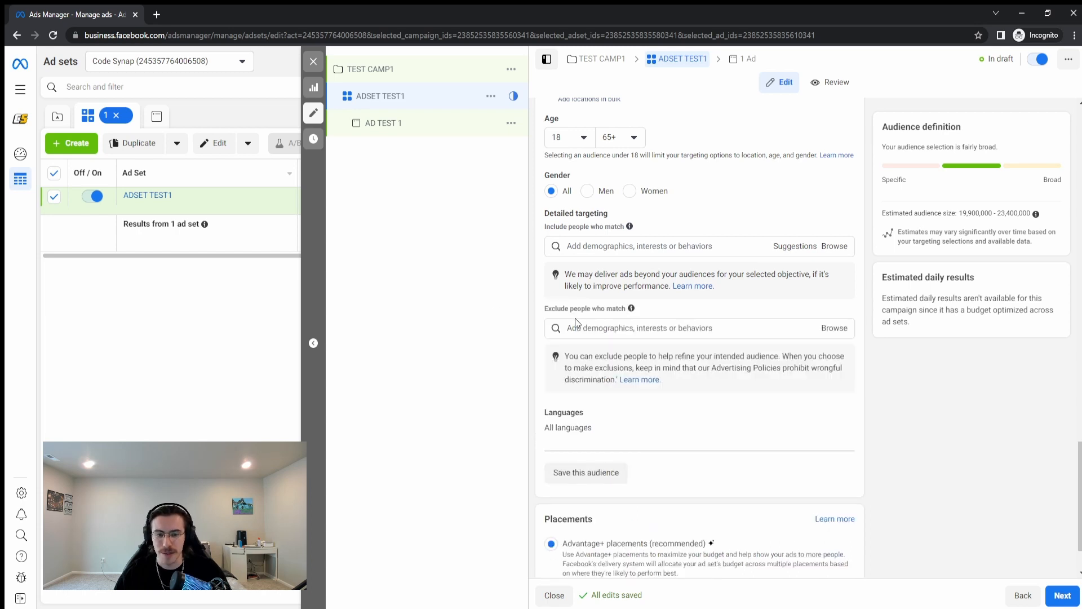
pyautogui.click(587, 328)
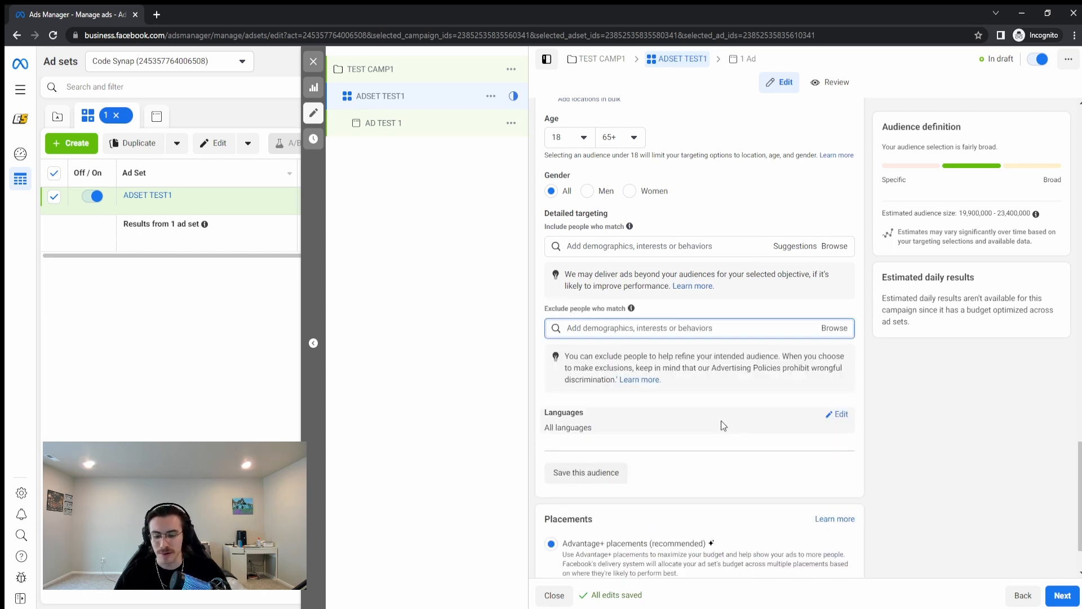
pyautogui.write('dog')
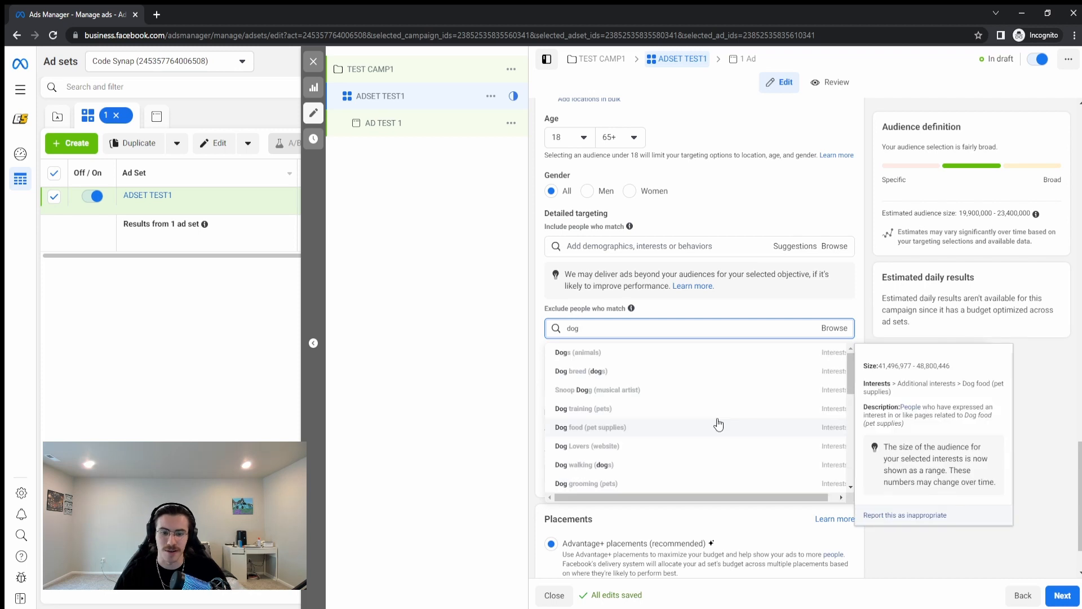
pyautogui.write('s')
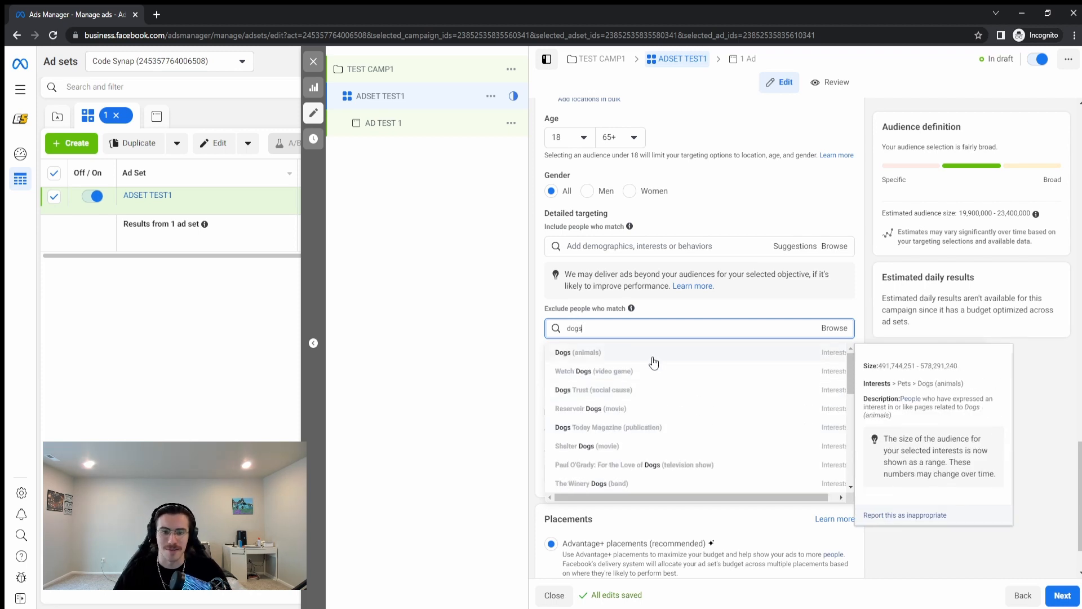
pyautogui.click(420, 327)
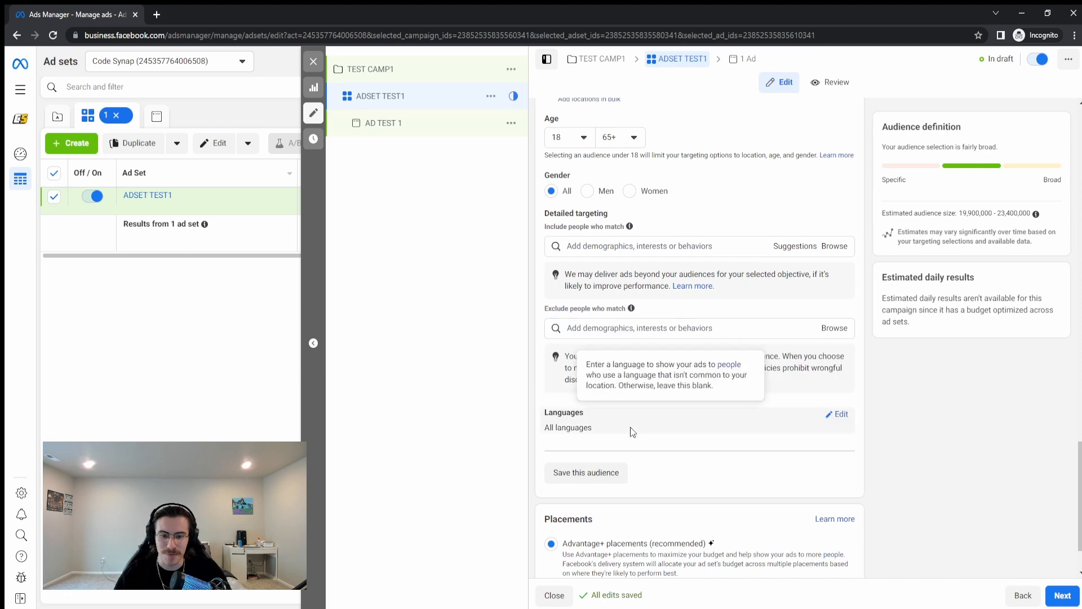
# - Set the audience language to English (All)
pyautogui.click(838, 415)
pyautogui.scroll(-1, 654, 418)
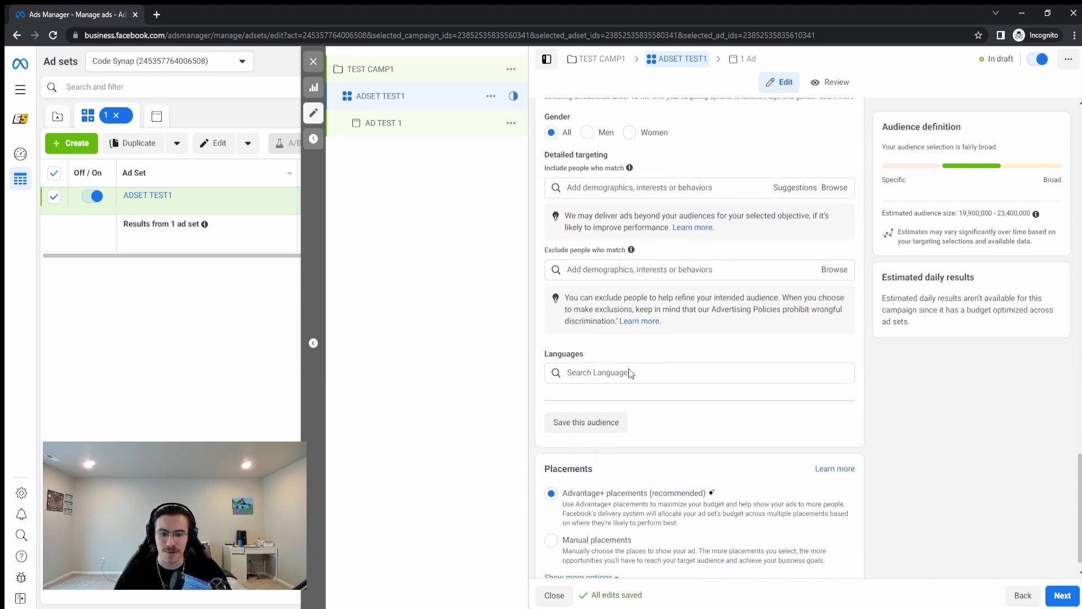
pyautogui.write('en')
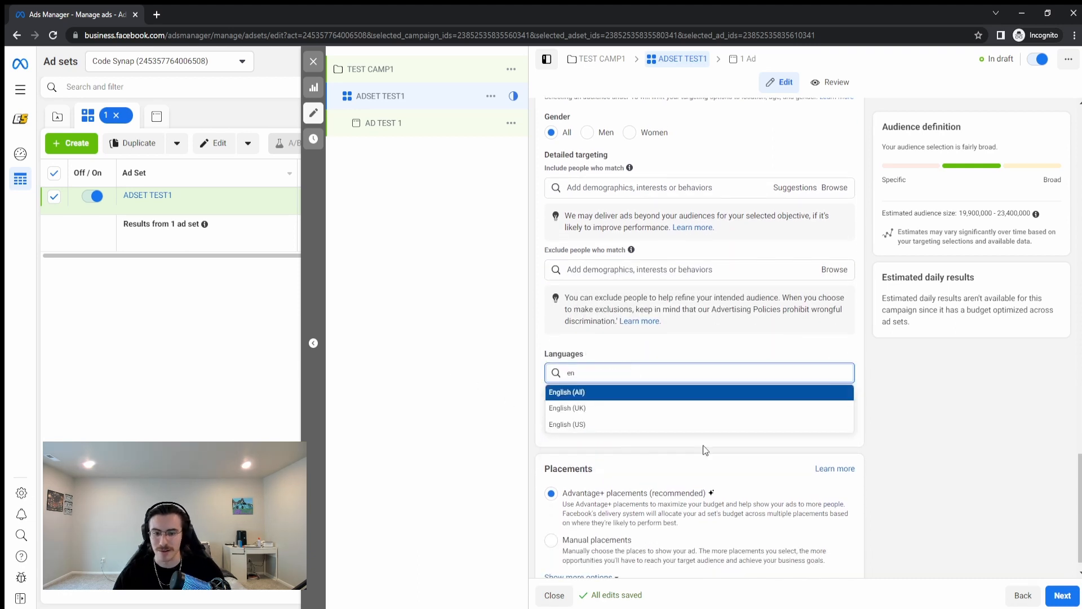
pyautogui.press('Return')
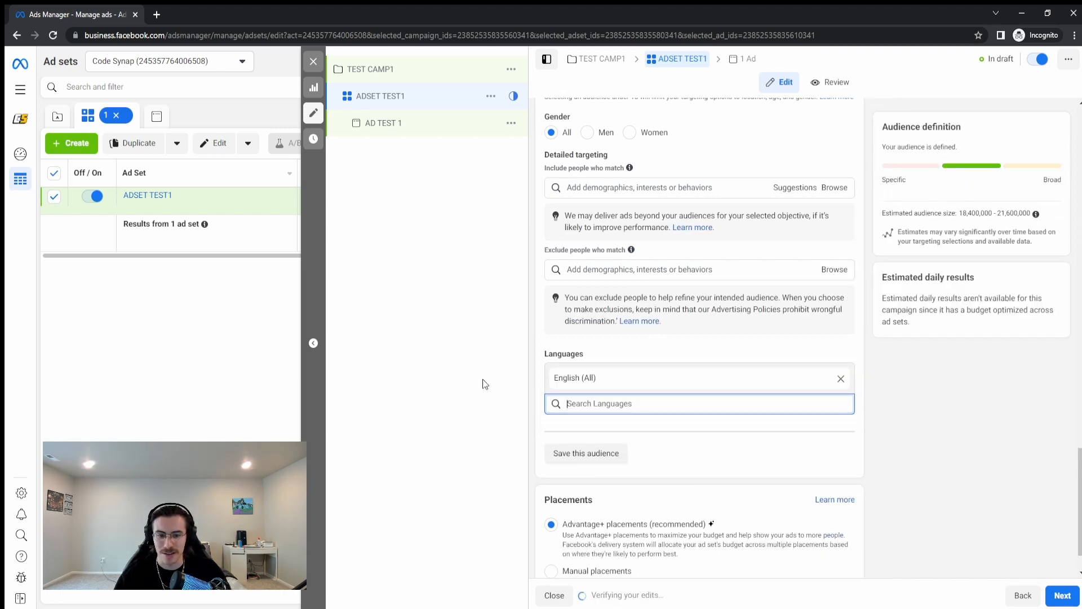
# - Try Manual placements, look through its platforms and placement types, and return to Advantage+ placements
pyautogui.scroll(-1, 604, 395)
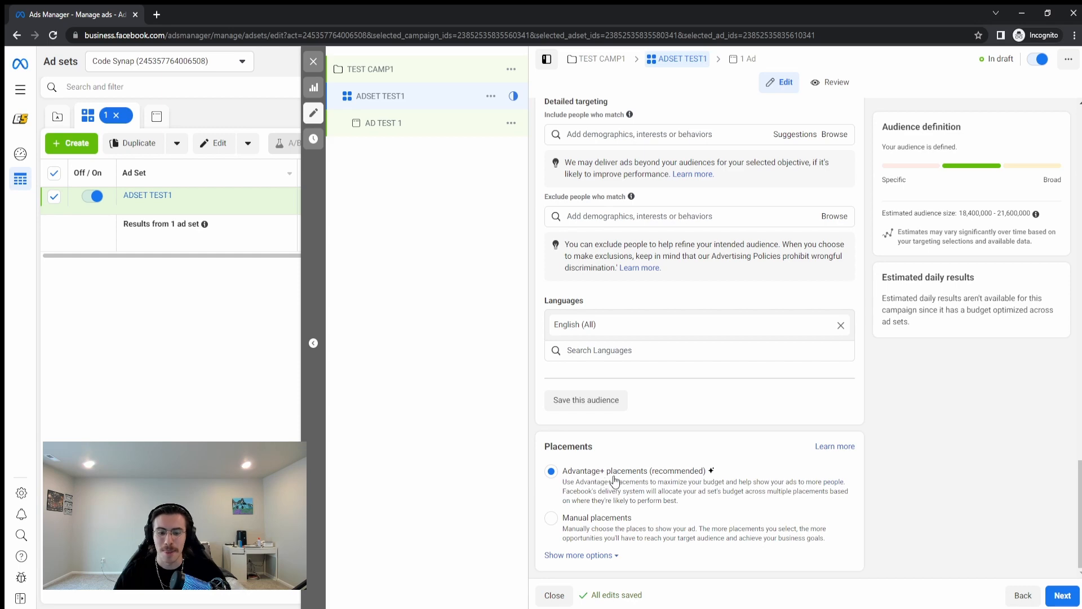
pyautogui.click(551, 518)
pyautogui.scroll(-8, 570, 529)
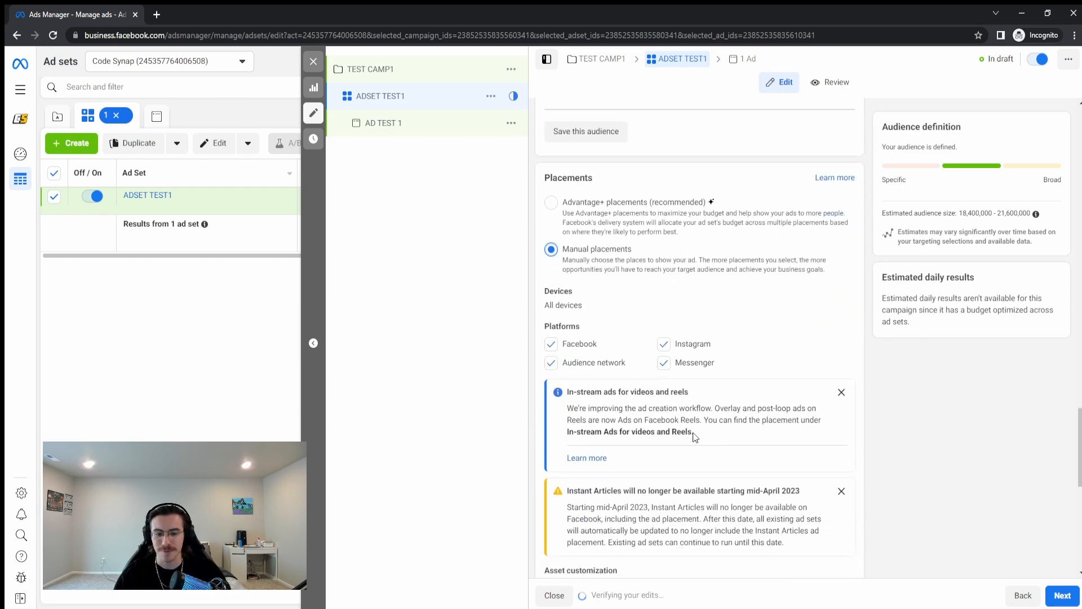
pyautogui.scroll(-2, 661, 421)
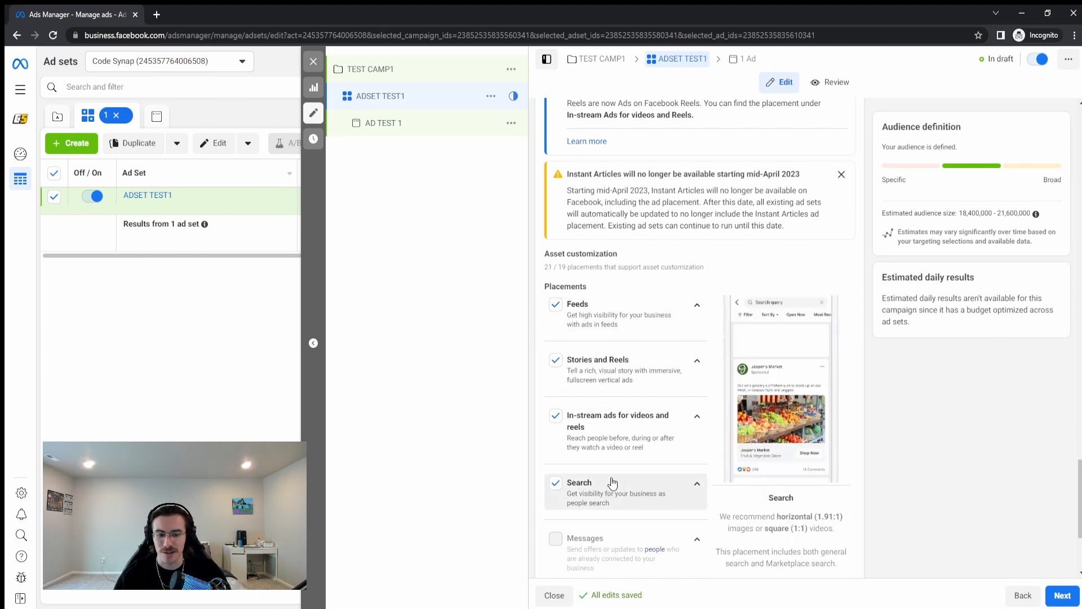
pyautogui.scroll(-3, 609, 483)
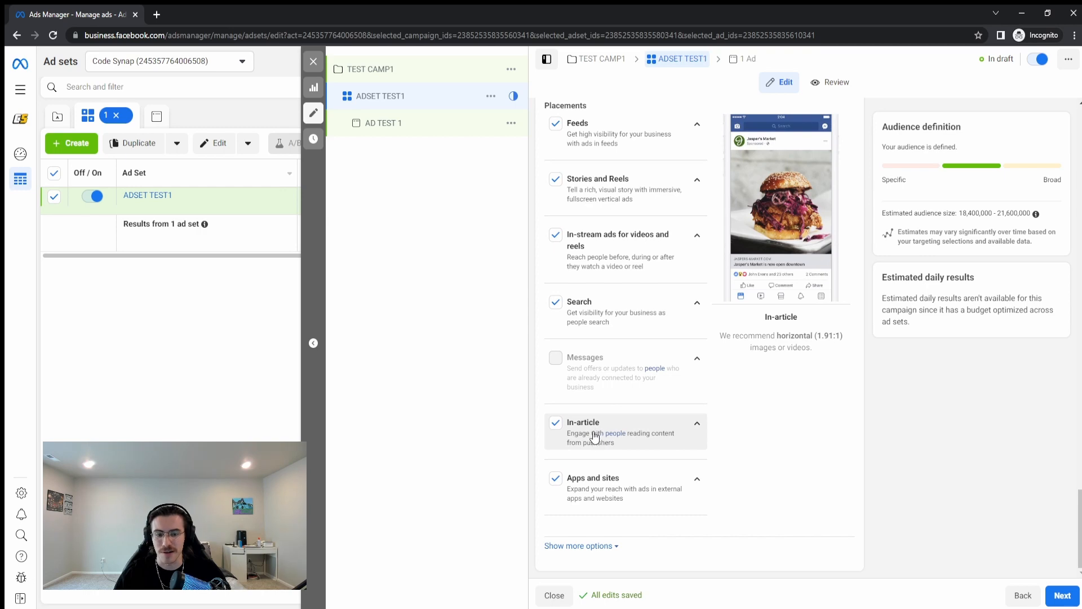
pyautogui.scroll(10, 607, 496)
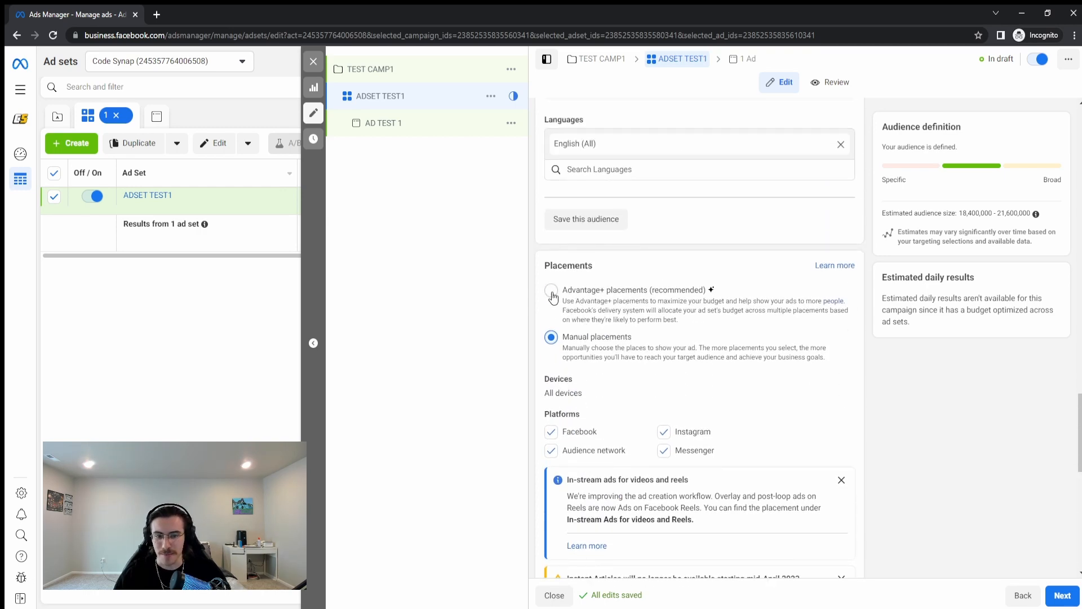
pyautogui.click(551, 291)
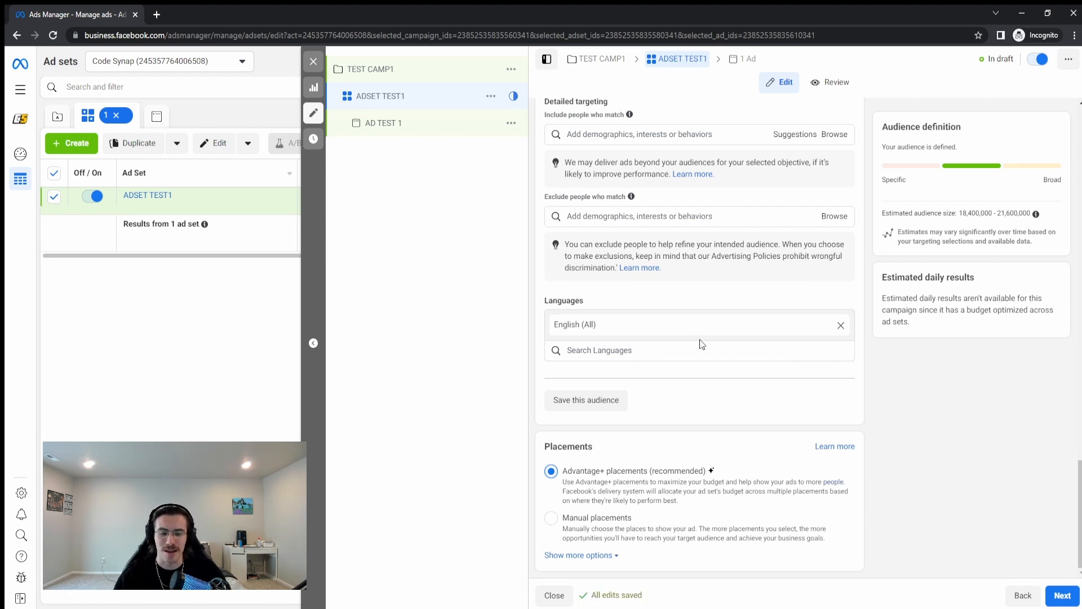
# - Expand the additional placement options, review the Brand Safety settings, and collapse them again
pyautogui.click(606, 555)
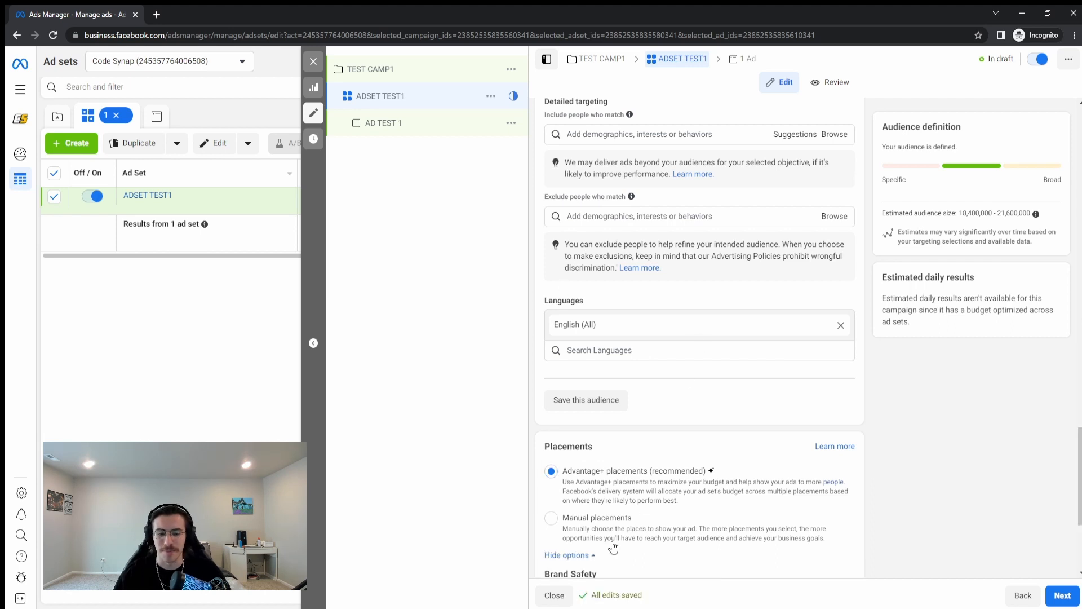
pyautogui.scroll(-3, 684, 466)
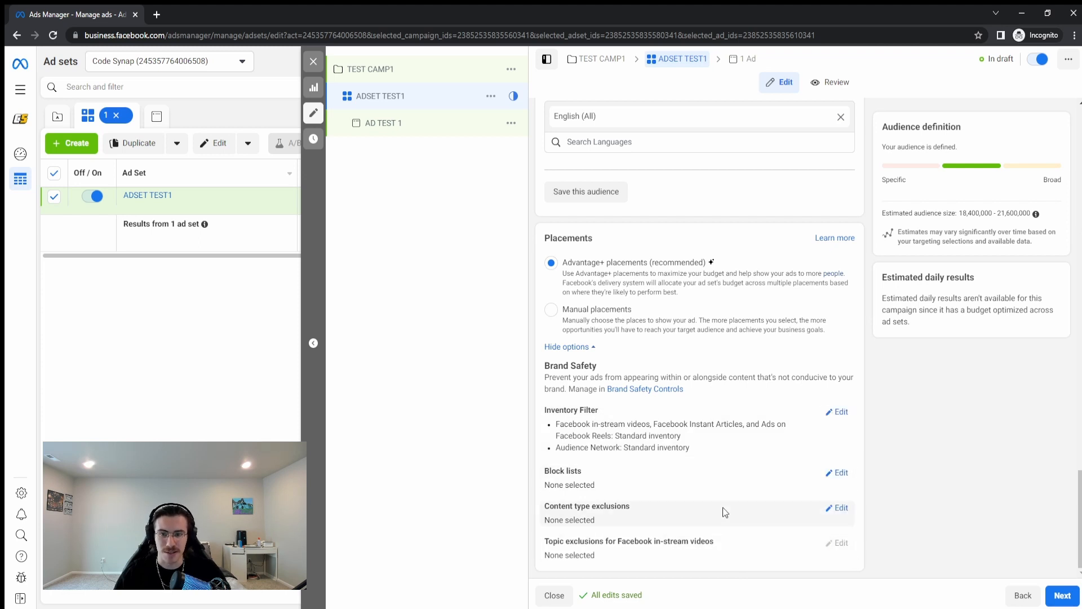
pyautogui.click(590, 348)
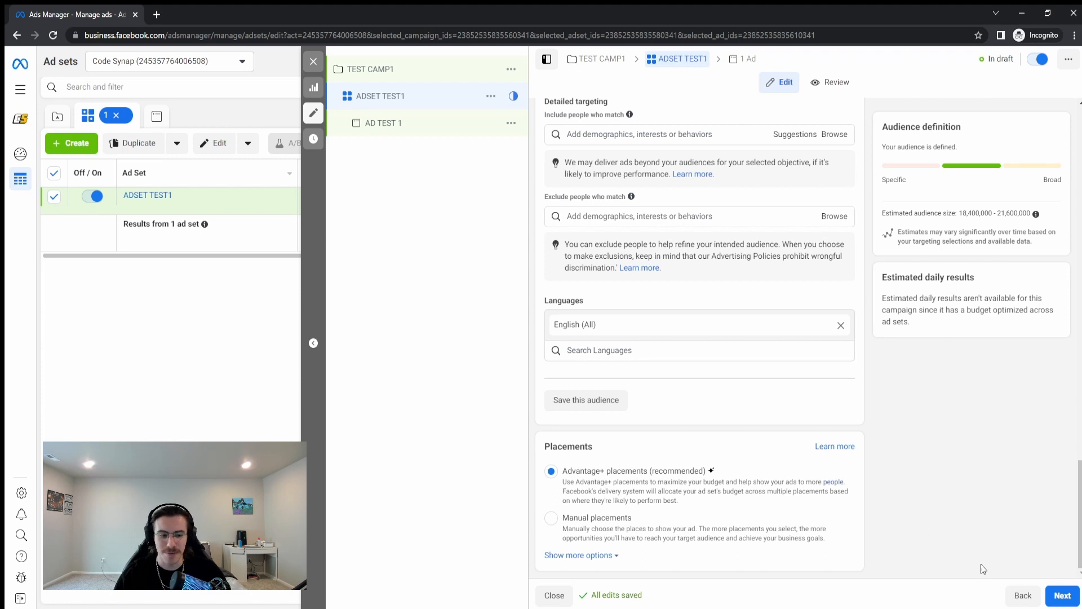
# - Continue to the ad level for AD TEST 1, turn on the ad preview, and review the identity and ad setup settings
pyautogui.click(1063, 596)
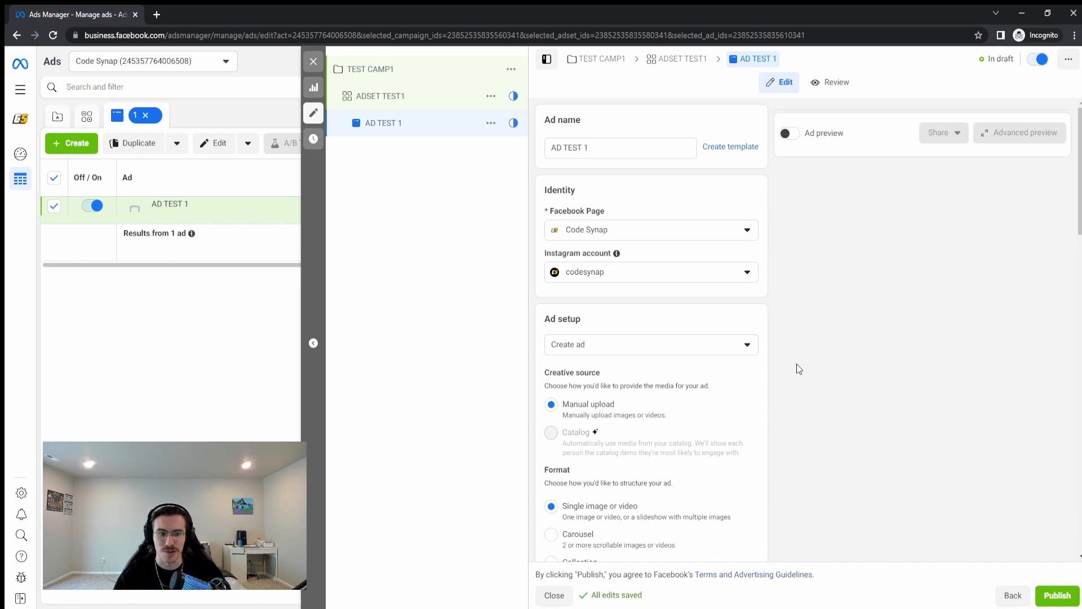
pyautogui.click(791, 135)
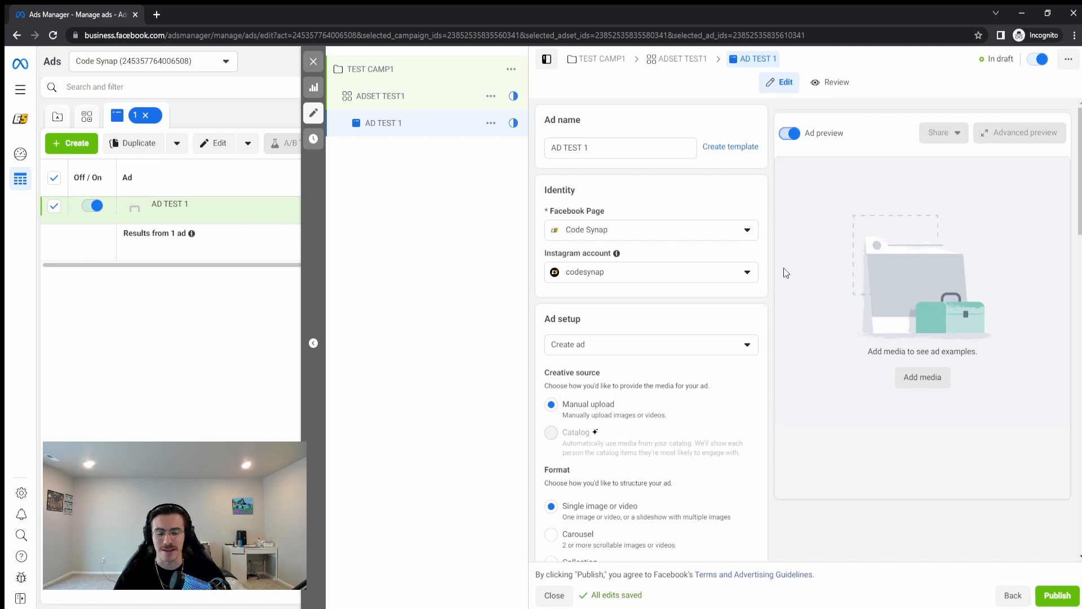
pyautogui.scroll(-1, 564, 169)
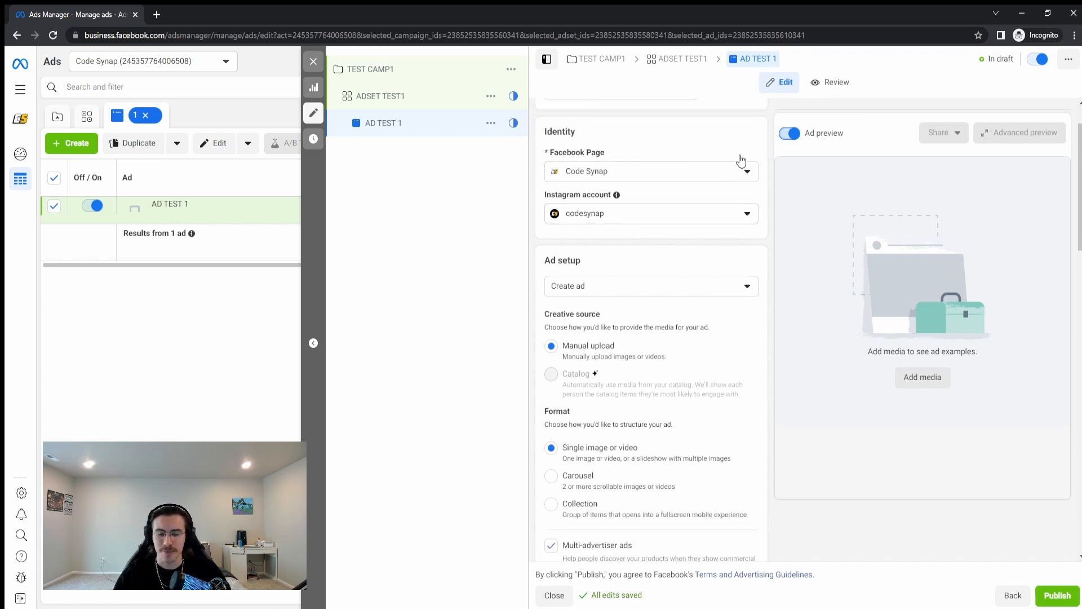
pyautogui.scroll(-1, 619, 121)
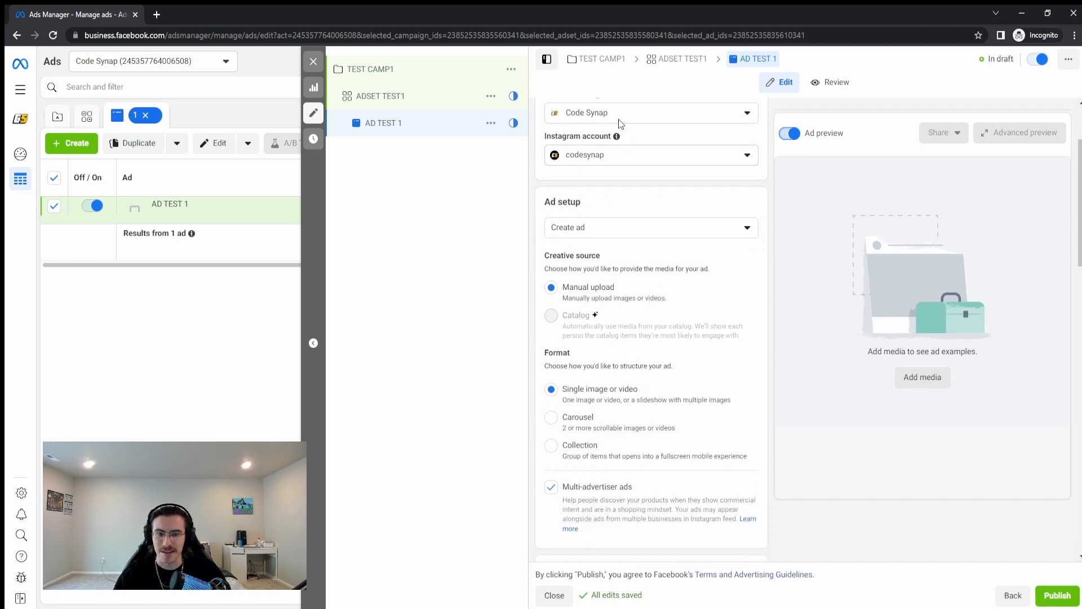
# - Look through the ad setup choices for creating an ad, using an existing post or a Creative Hub mockup, keeping Create ad
pyautogui.scroll(1, 617, 120)
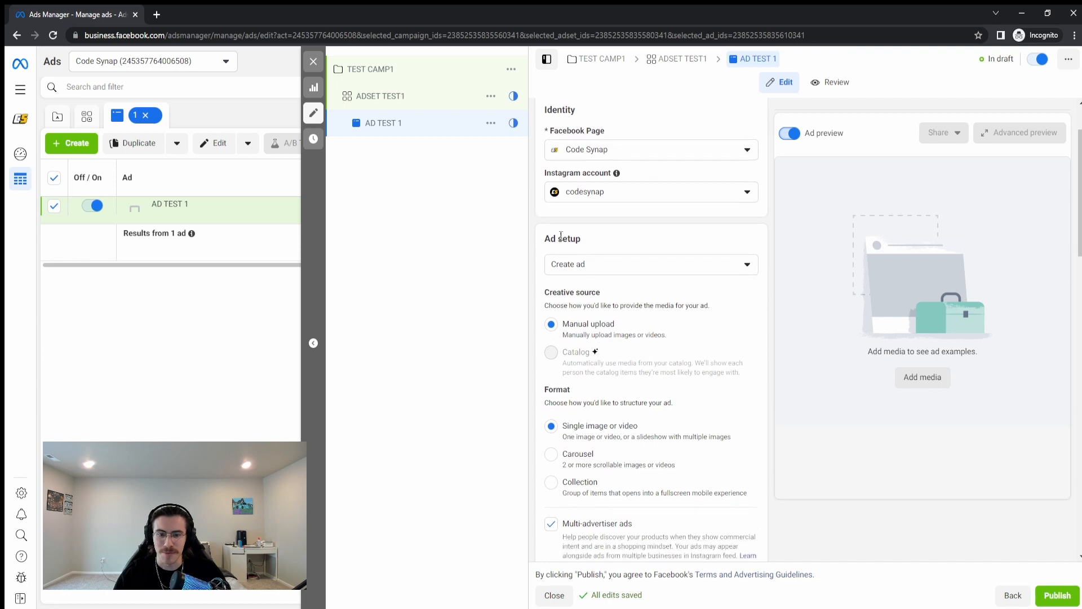
pyautogui.scroll(-2, 628, 180)
pyautogui.click(628, 170)
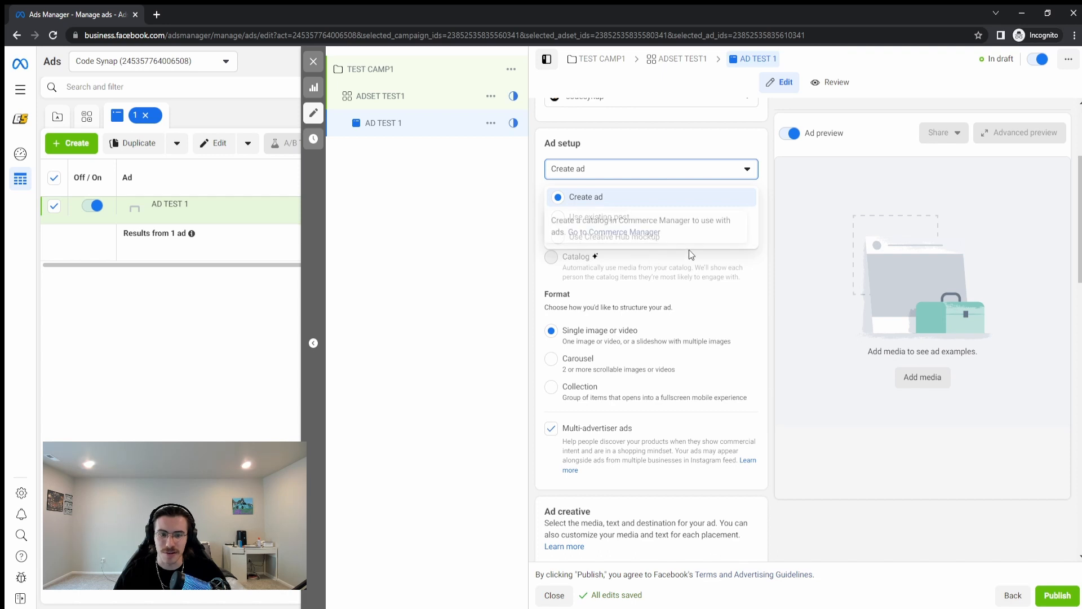
pyautogui.click(720, 172)
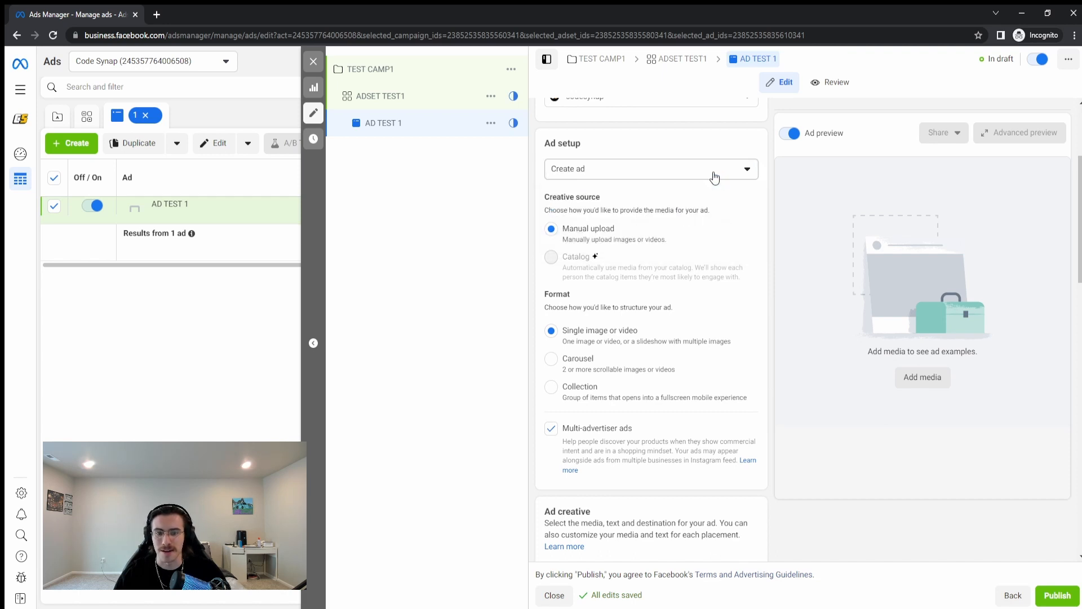
pyautogui.click(712, 172)
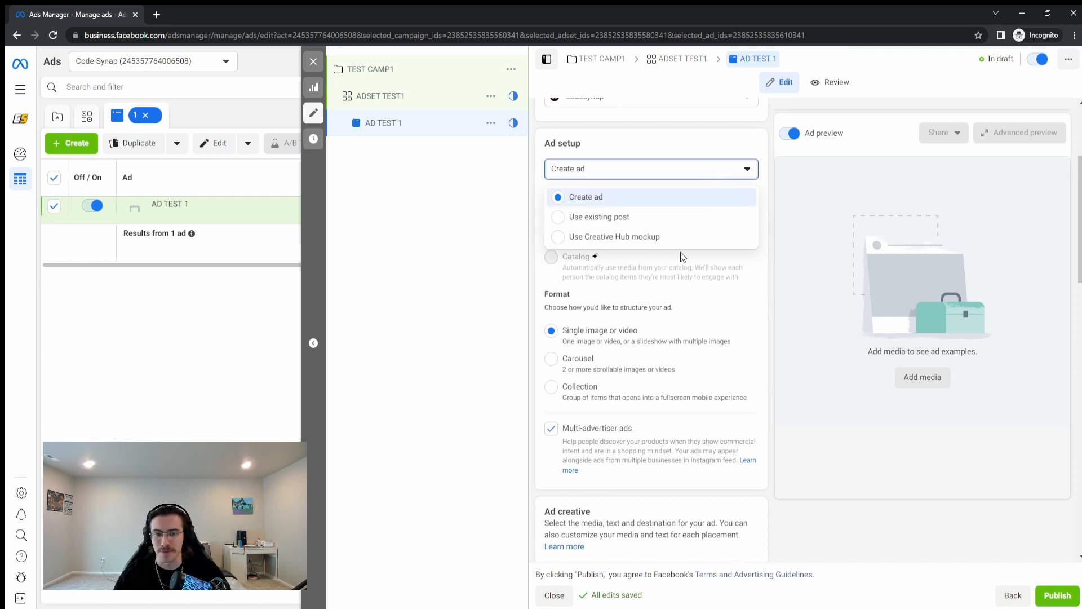
pyautogui.click(655, 170)
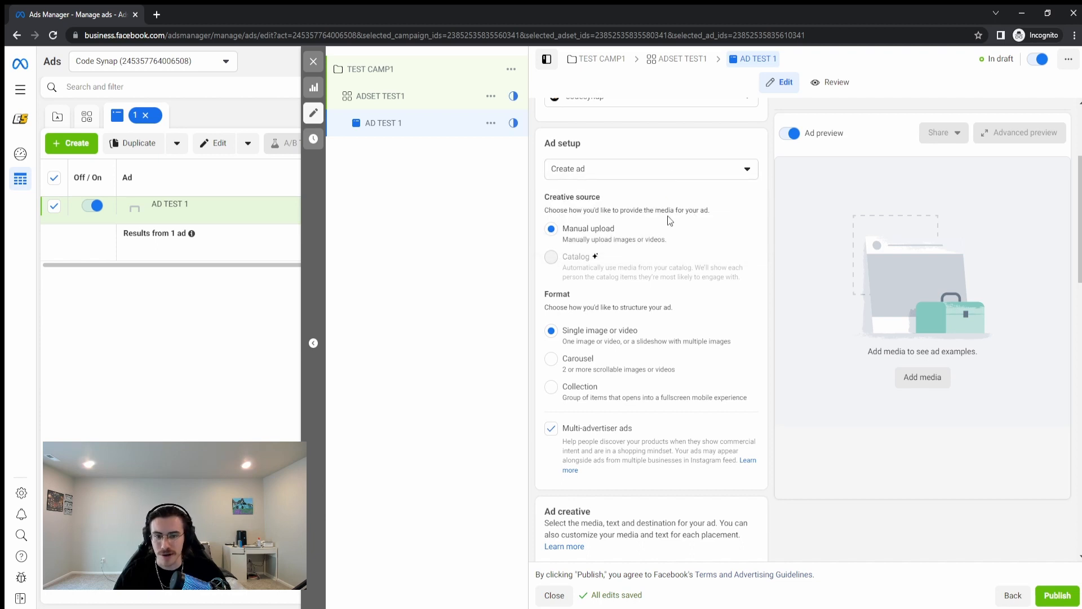
# - Review the creative source and format options, and switch Multi-advertiser ads off and back on
pyautogui.scroll(-1, 670, 220)
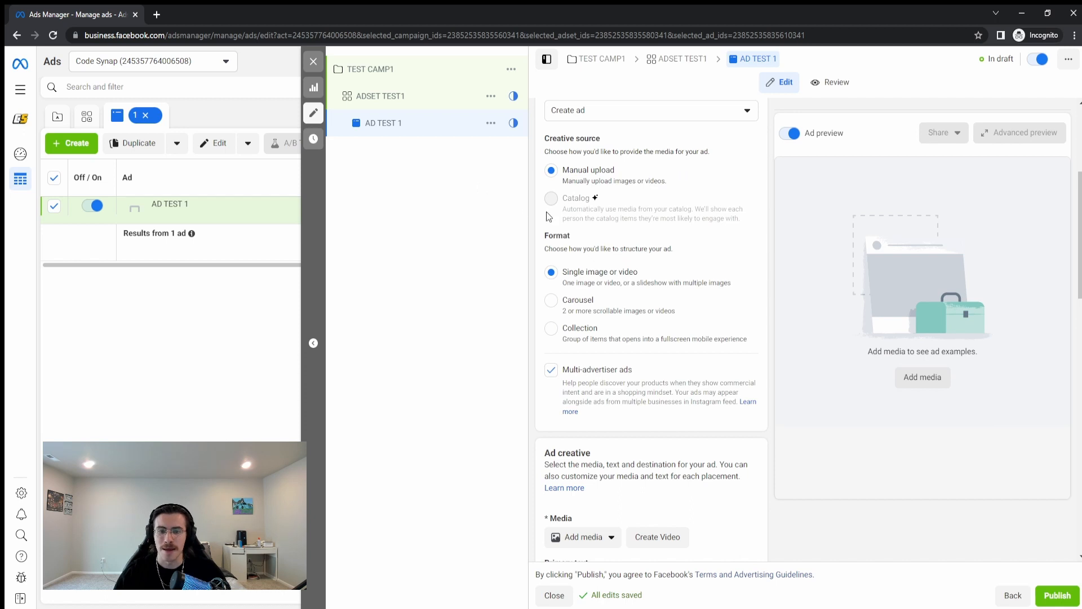
pyautogui.scroll(-1, 684, 249)
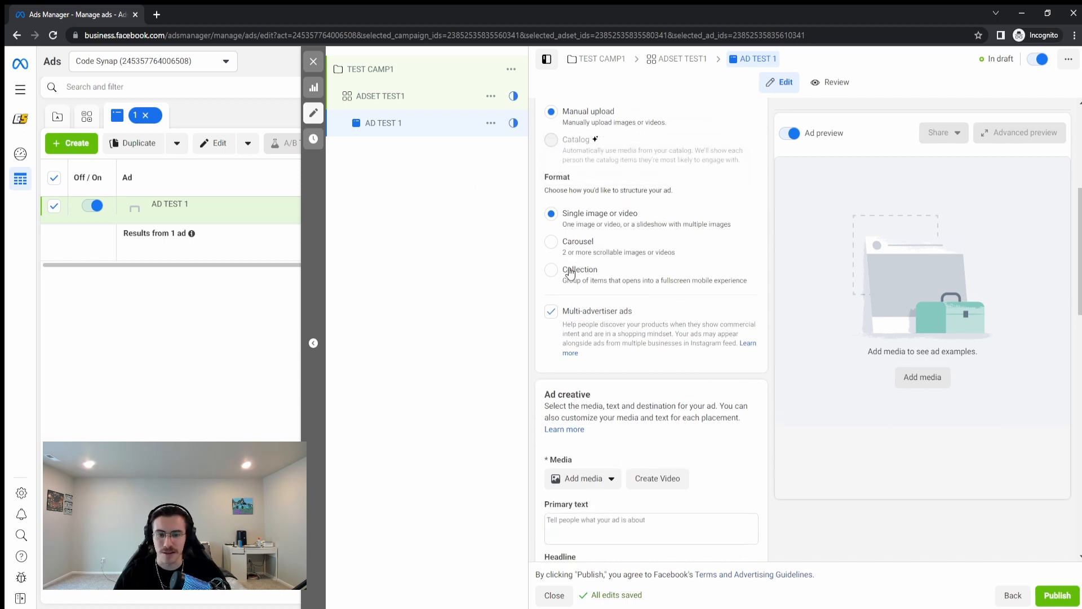
pyautogui.scroll(-1, 618, 271)
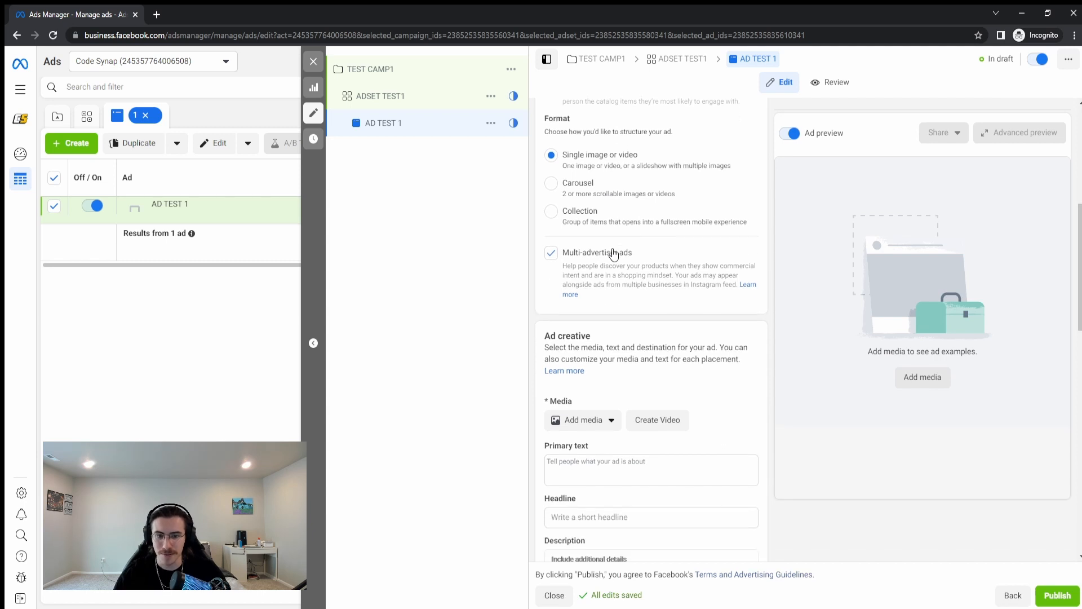
pyautogui.scroll(-1, 639, 267)
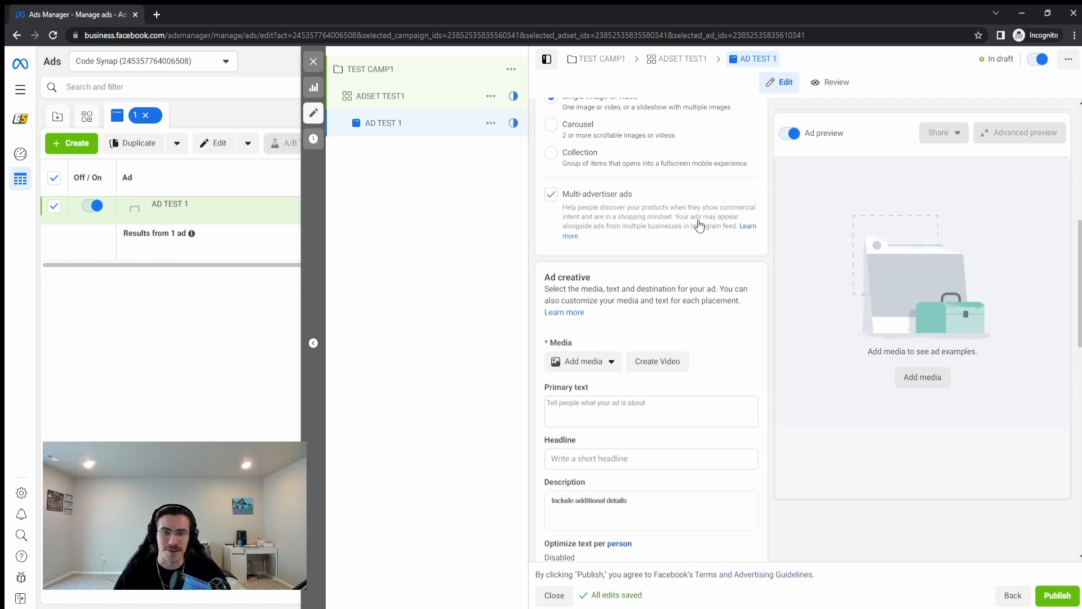
pyautogui.click(552, 196)
pyautogui.click(551, 196)
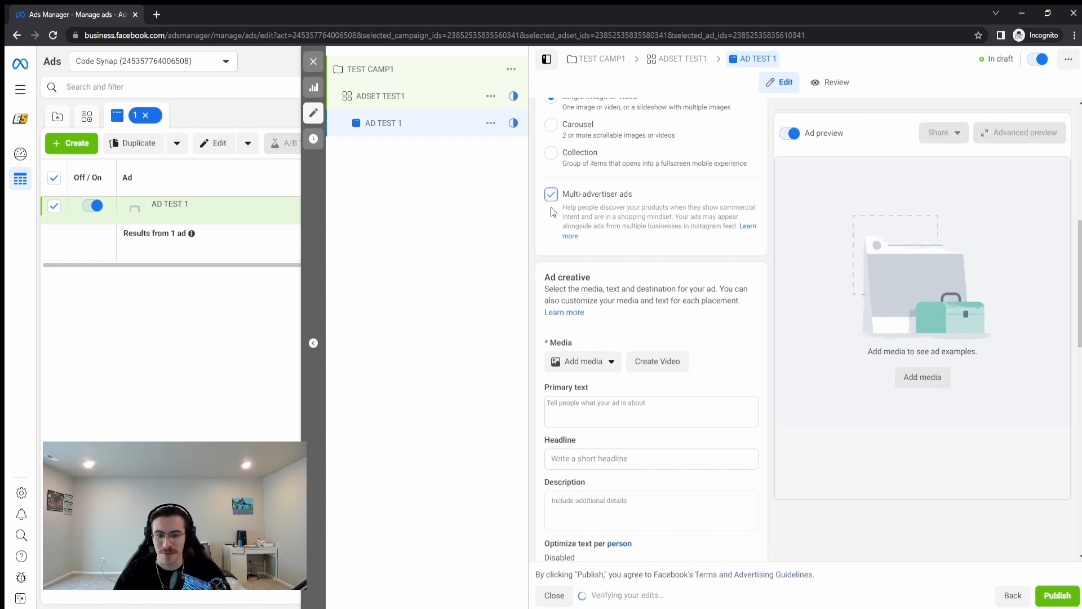
# - Add the 10-second "Natural Beige..." account video as the ad's media and continue to its placement crops
pyautogui.scroll(-2, 604, 252)
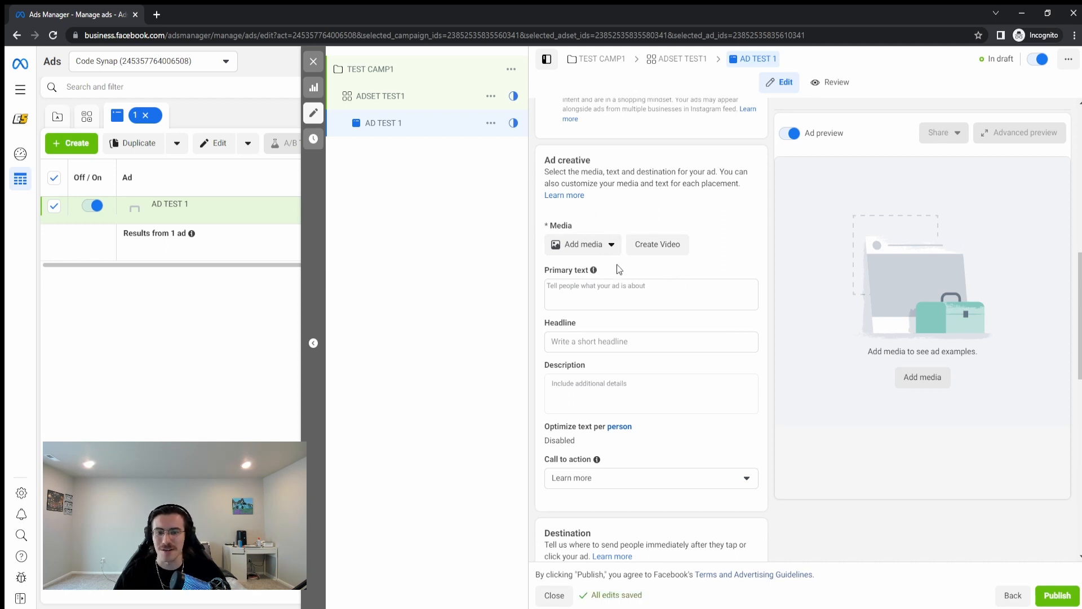
pyautogui.click(609, 247)
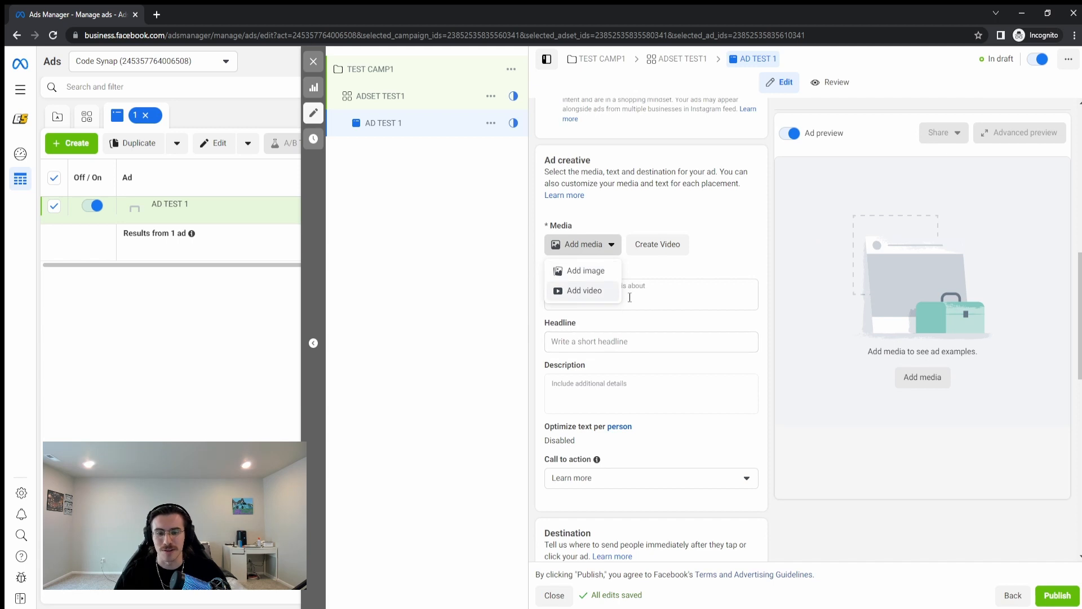
pyautogui.click(601, 301)
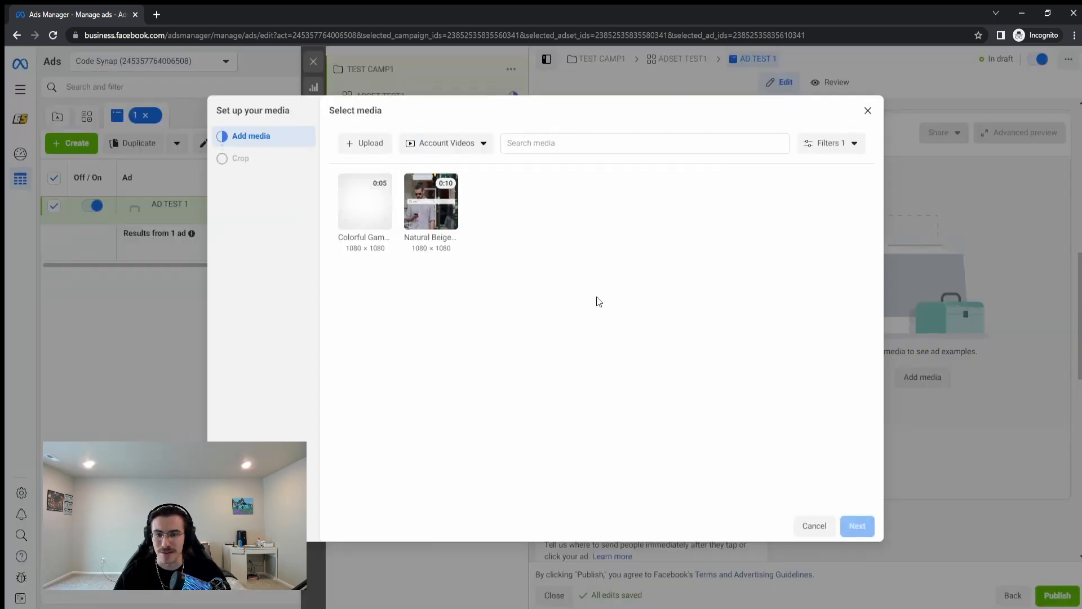
pyautogui.click(445, 223)
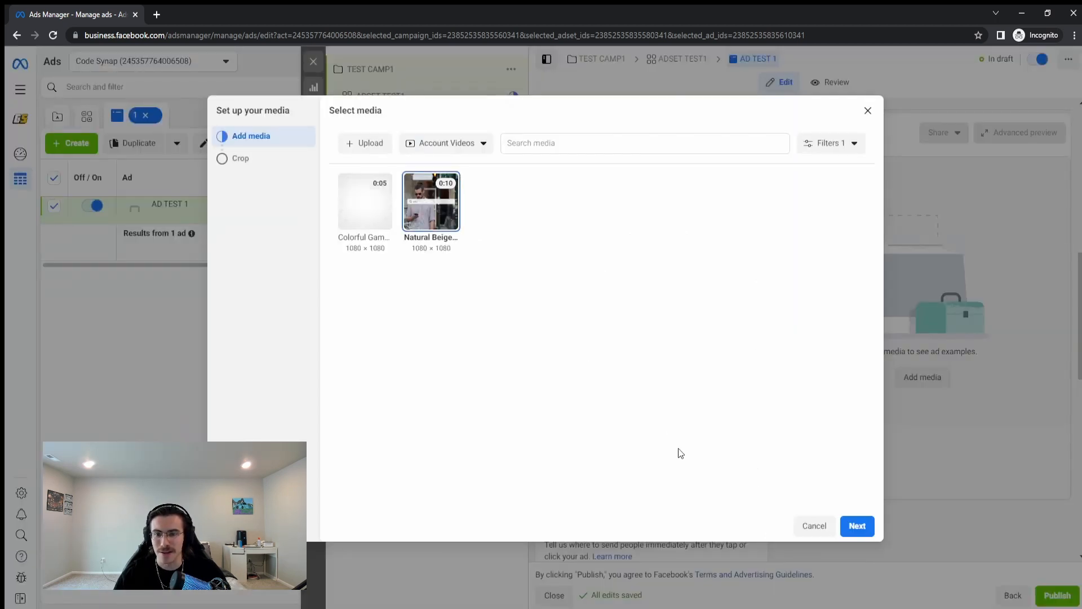
pyautogui.click(858, 528)
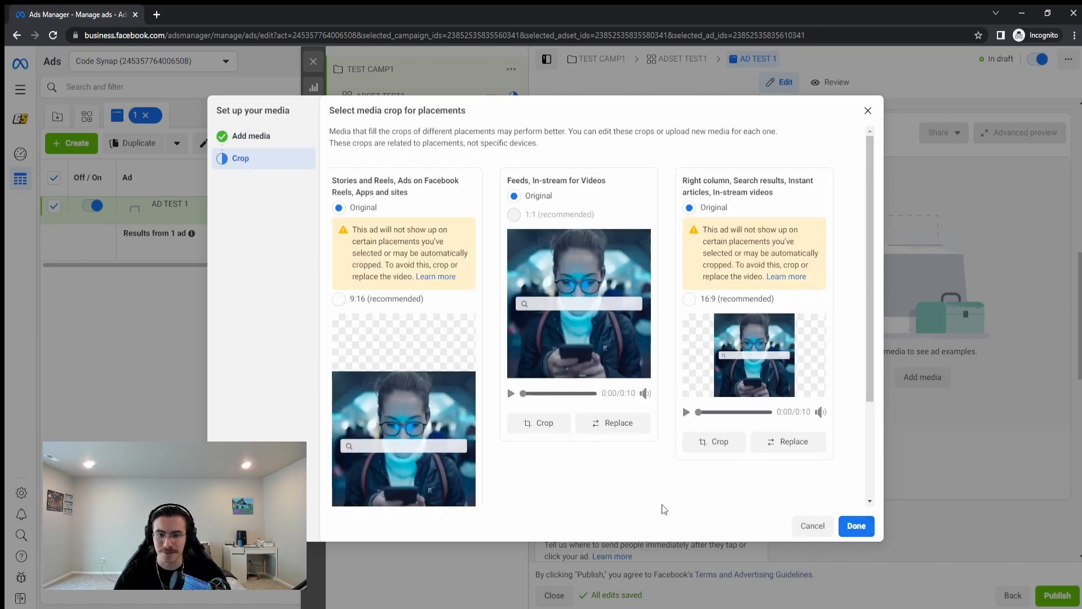
# - Try the 9:16 crop for the Stories and Reels placements, return it to Original, and finish the media setup
pyautogui.scroll(-3, 435, 308)
pyautogui.scroll(3, 508, 313)
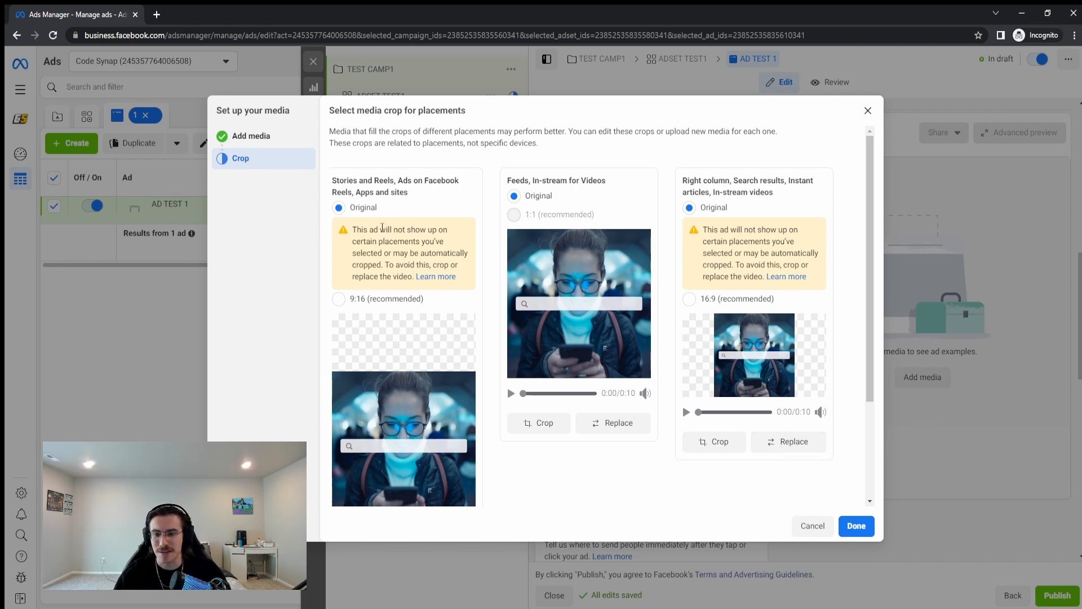
pyautogui.moveTo(382, 227); pyautogui.dragTo(444, 248)
pyautogui.click(441, 251)
pyautogui.scroll(-1, 428, 227)
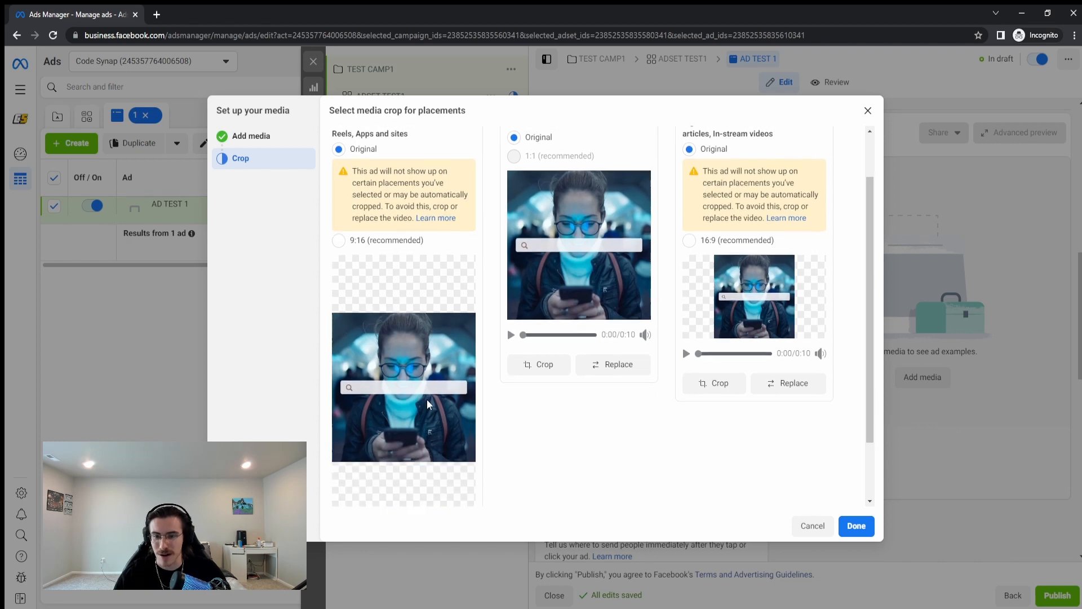
pyautogui.click(339, 240)
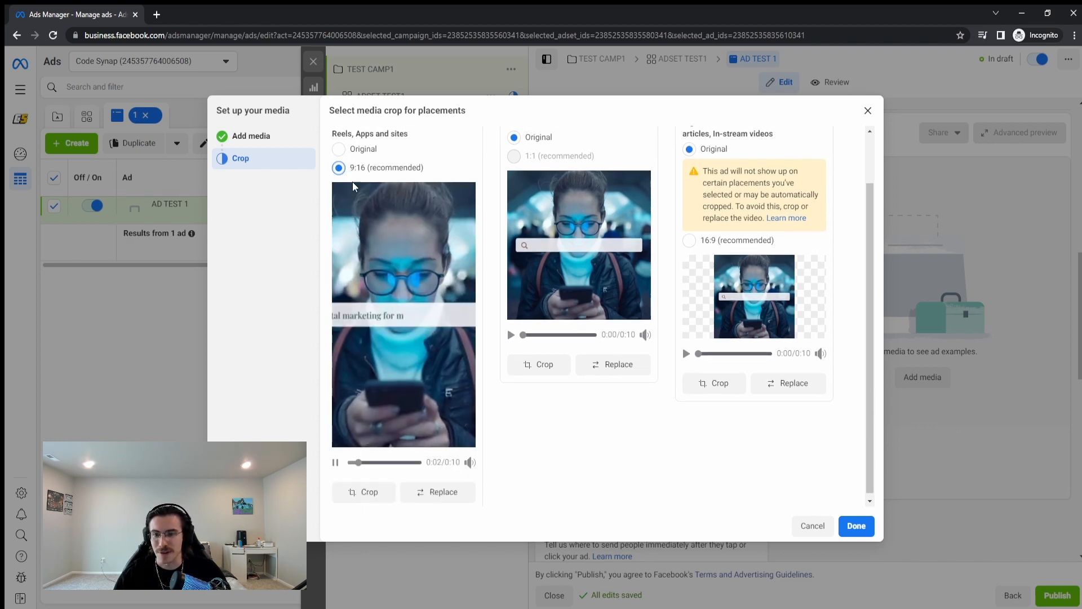
pyautogui.click(340, 149)
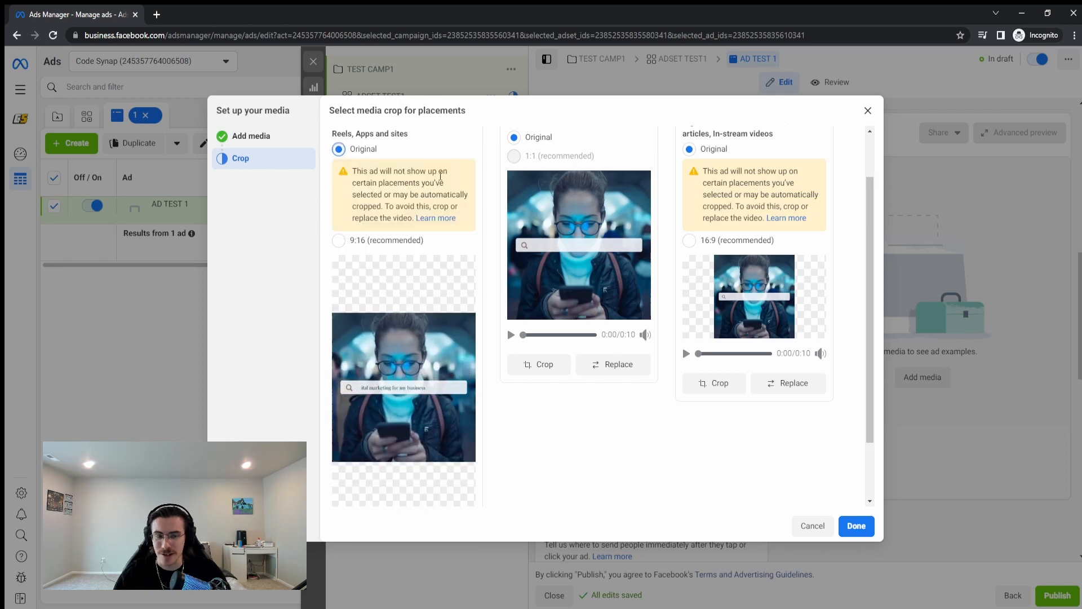
pyautogui.scroll(-2, 536, 401)
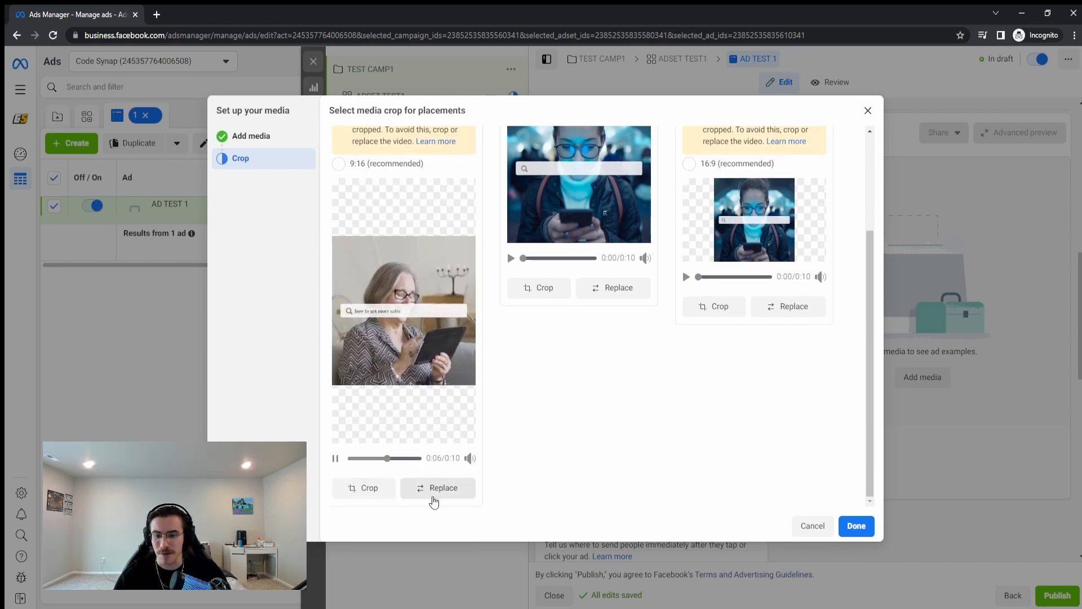
pyautogui.scroll(3, 349, 231)
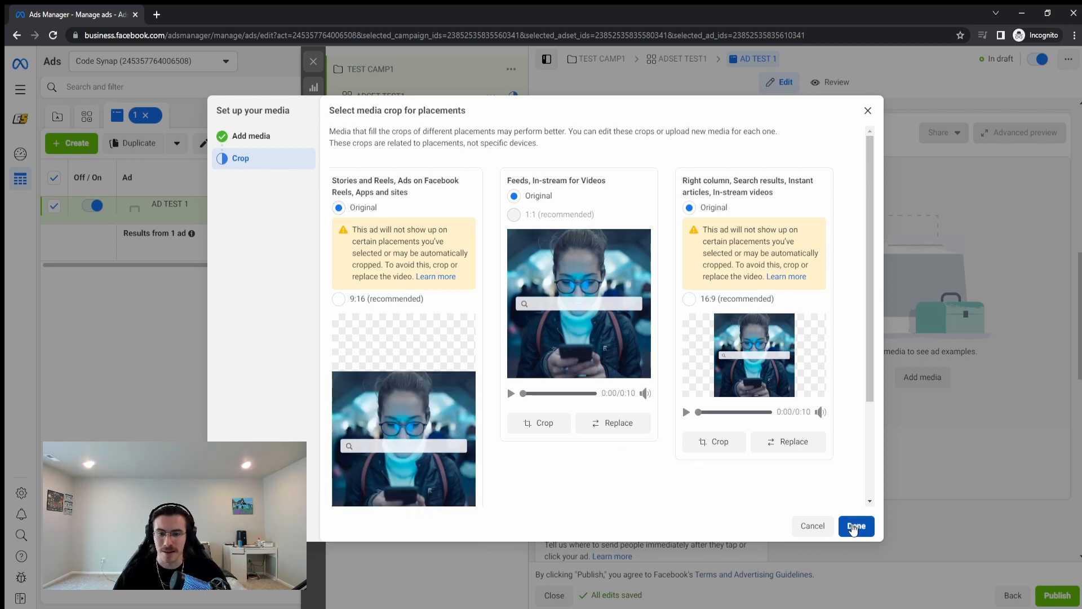
pyautogui.click(854, 527)
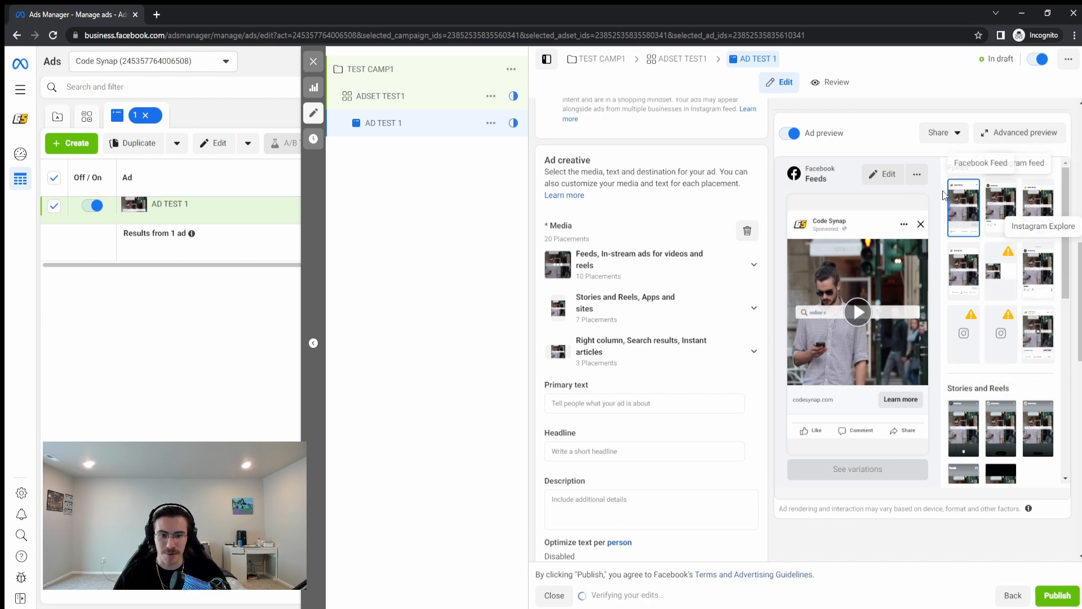
# - Add three more primary text options to the ad creative, leaving all the primary text fields empty
pyautogui.scroll(-2, 733, 389)
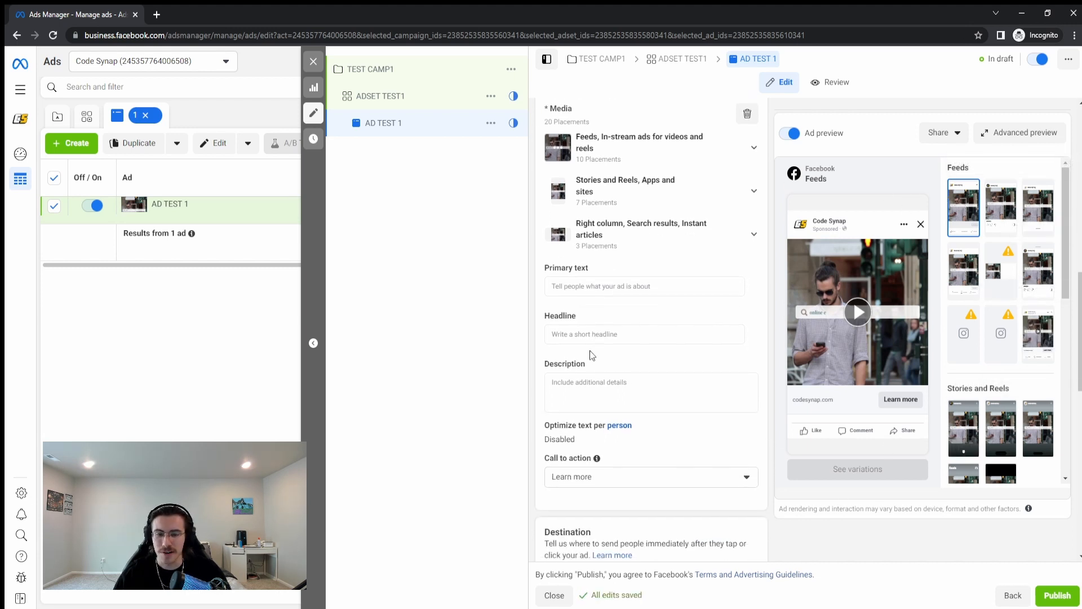
pyautogui.click(552, 287)
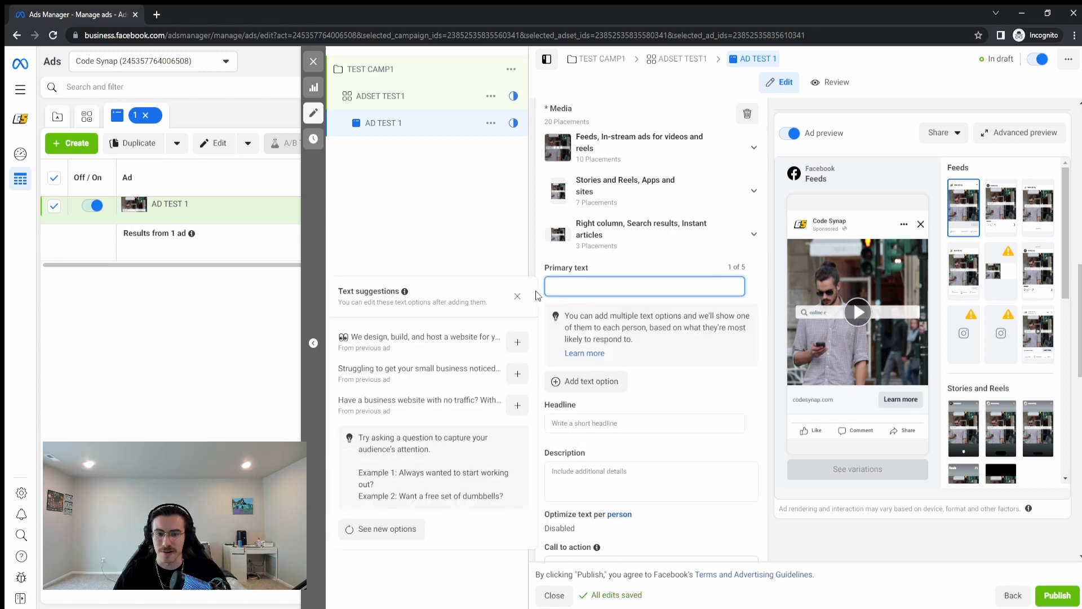
pyautogui.click(509, 263)
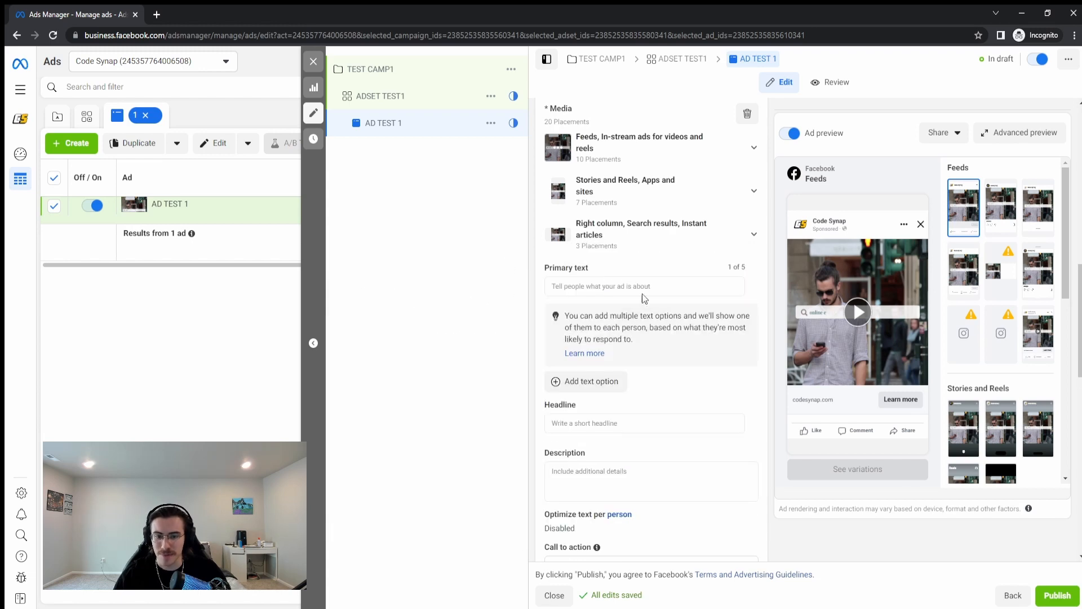
pyautogui.click(599, 383)
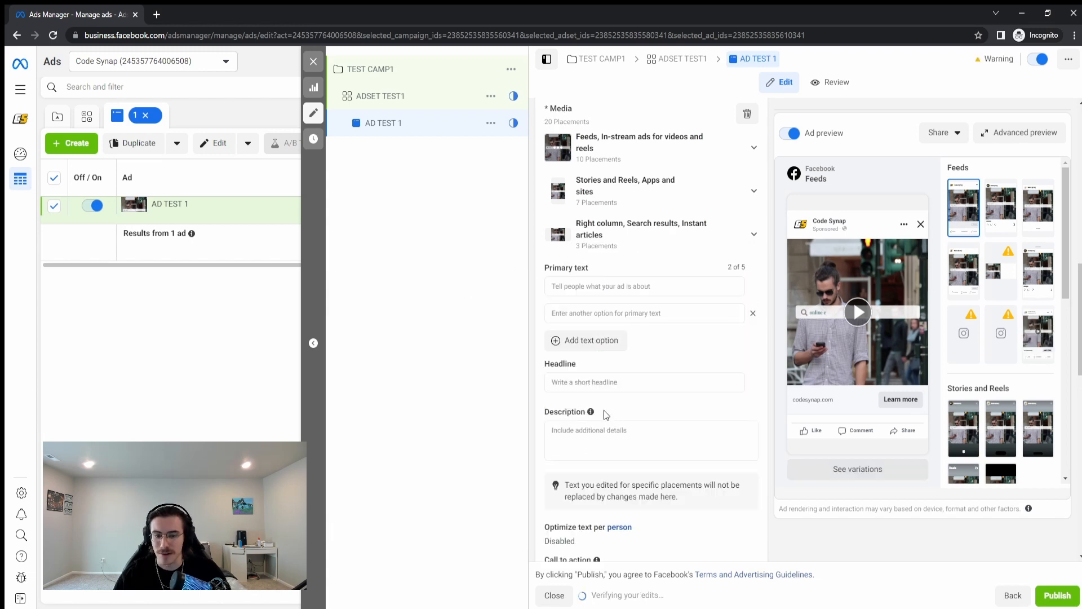
pyautogui.click(599, 343)
pyautogui.click(599, 367)
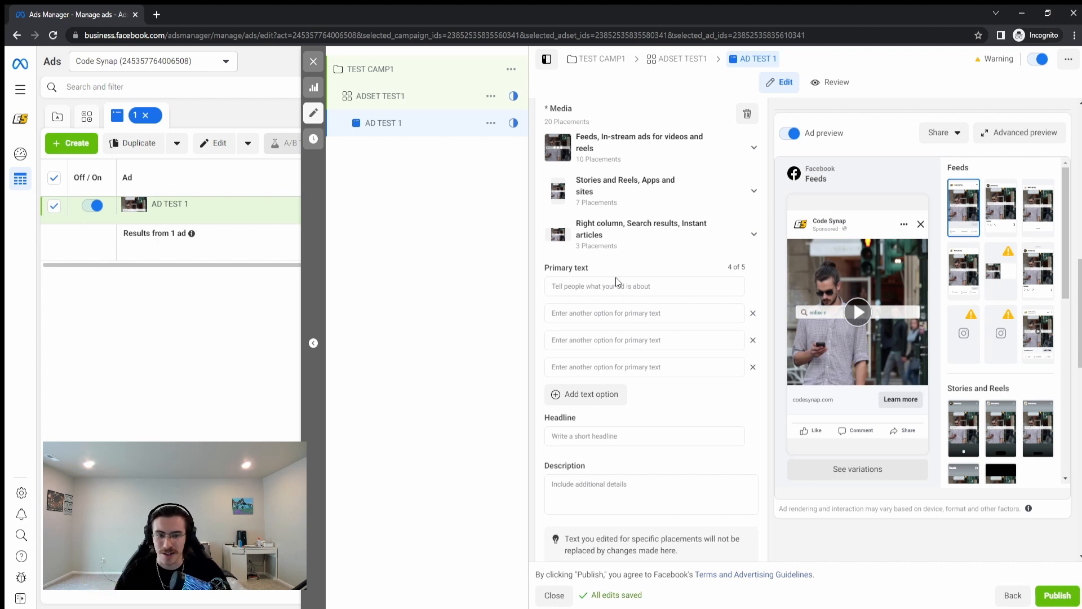
pyautogui.click(619, 285)
pyautogui.click(493, 240)
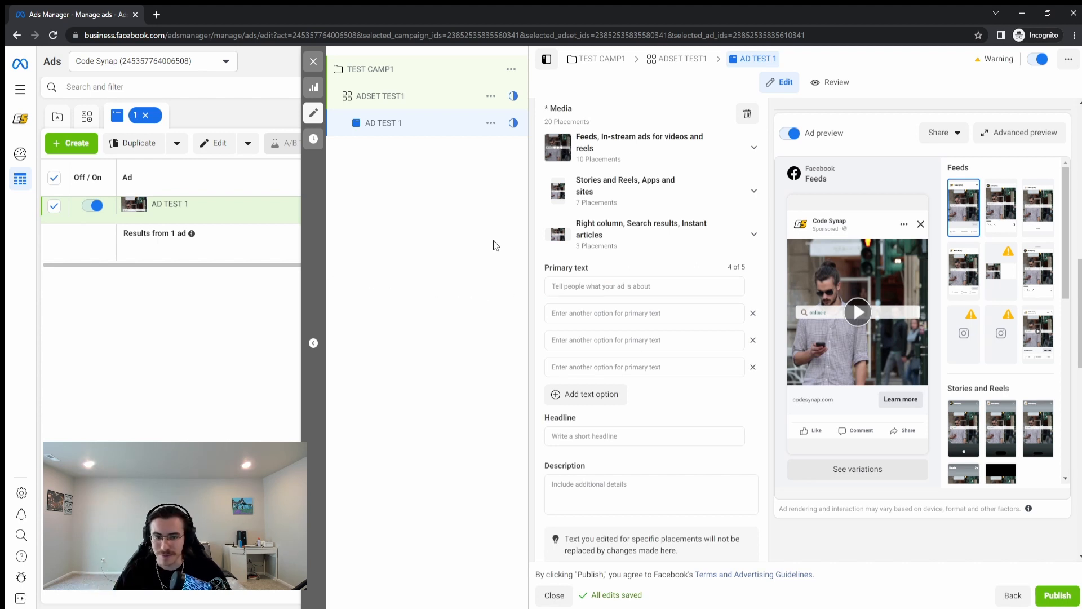
# - View the text suggestions for the ad's headline, and go to the Description field
pyautogui.scroll(-2, 614, 405)
pyautogui.click(604, 319)
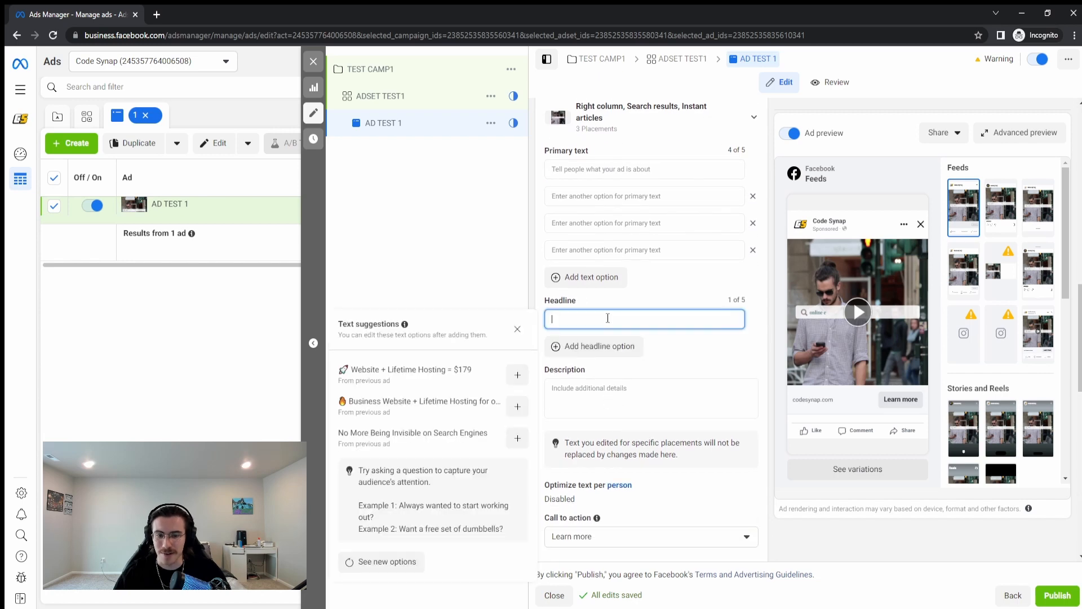
pyautogui.click(637, 387)
# - Turn on Optimize text per person for the ad
pyautogui.scroll(-2, 639, 361)
pyautogui.scroll(-1, 580, 225)
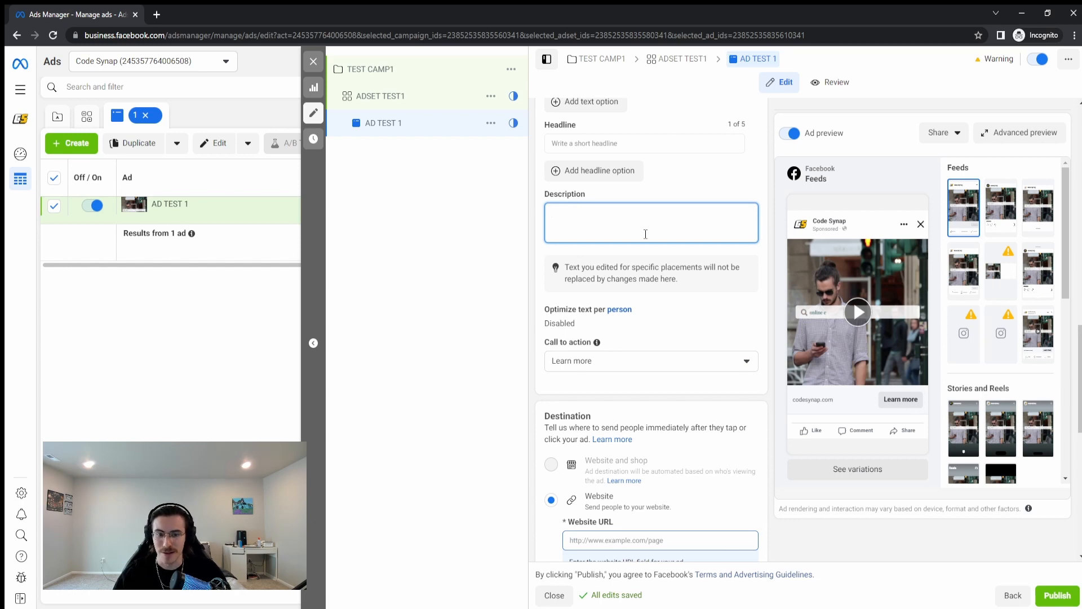
pyautogui.scroll(-1, 645, 234)
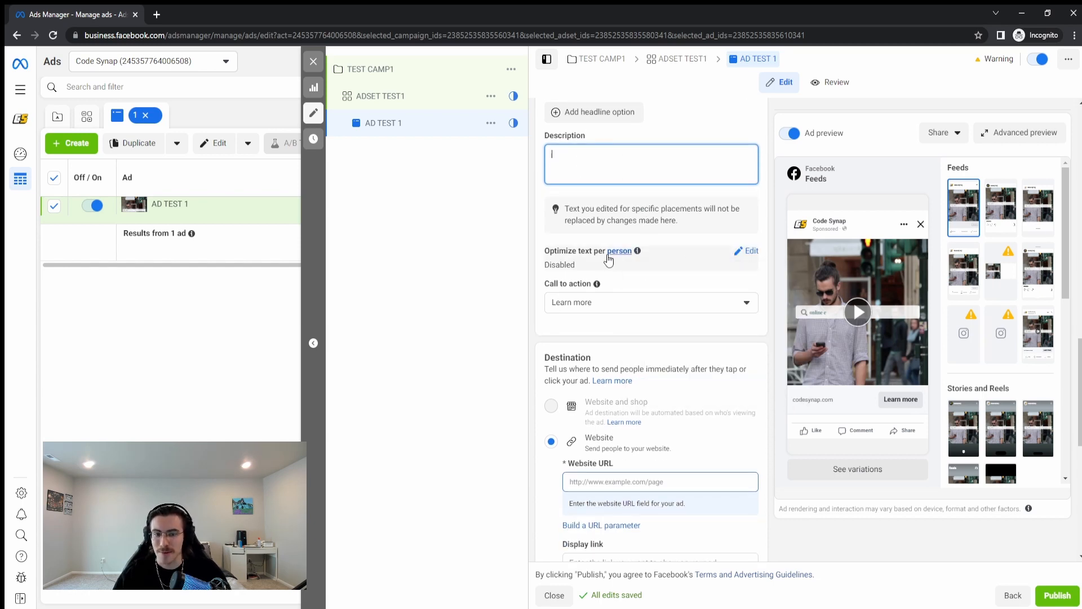
pyautogui.click(747, 252)
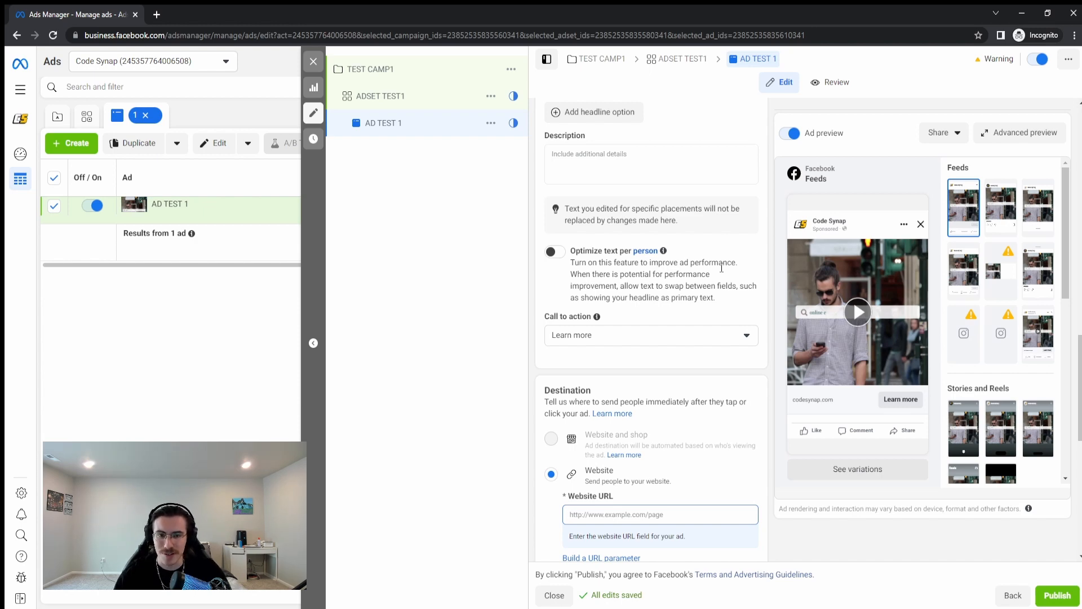
pyautogui.click(555, 252)
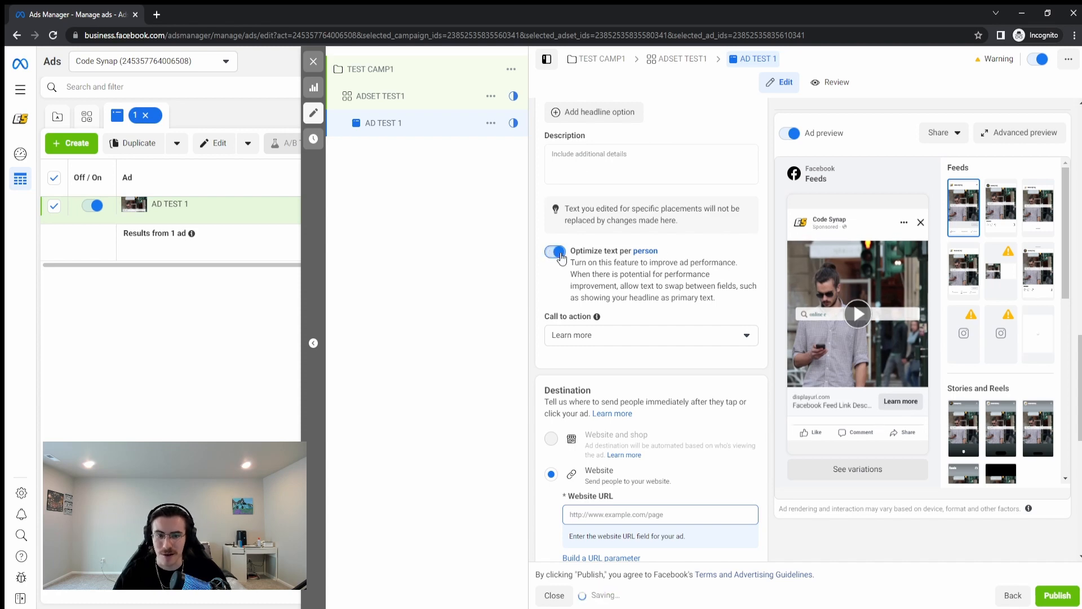
# - Look through the call-to-action options for the ad and set the call to action to Subscribe
pyautogui.click(622, 342)
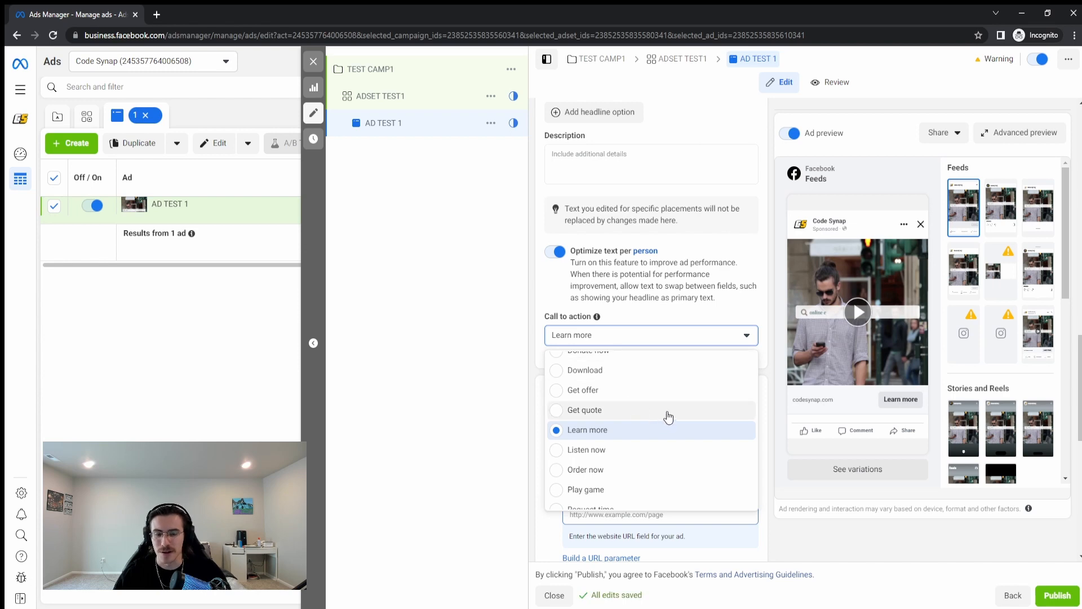
pyautogui.scroll(4, 664, 413)
pyautogui.scroll(2, 664, 409)
pyautogui.scroll(-2, 657, 401)
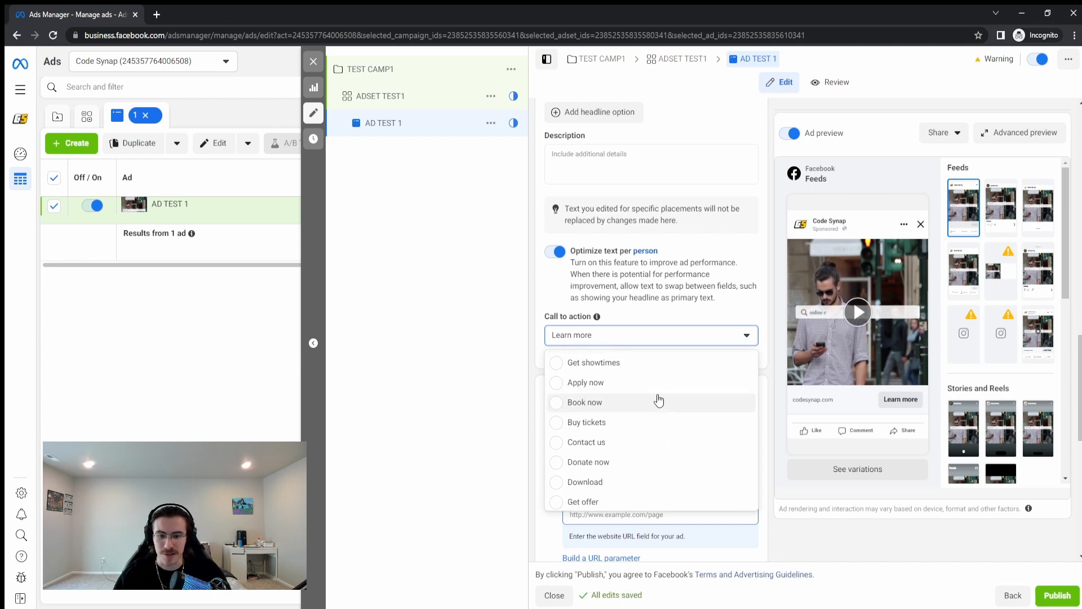
pyautogui.scroll(2, 620, 395)
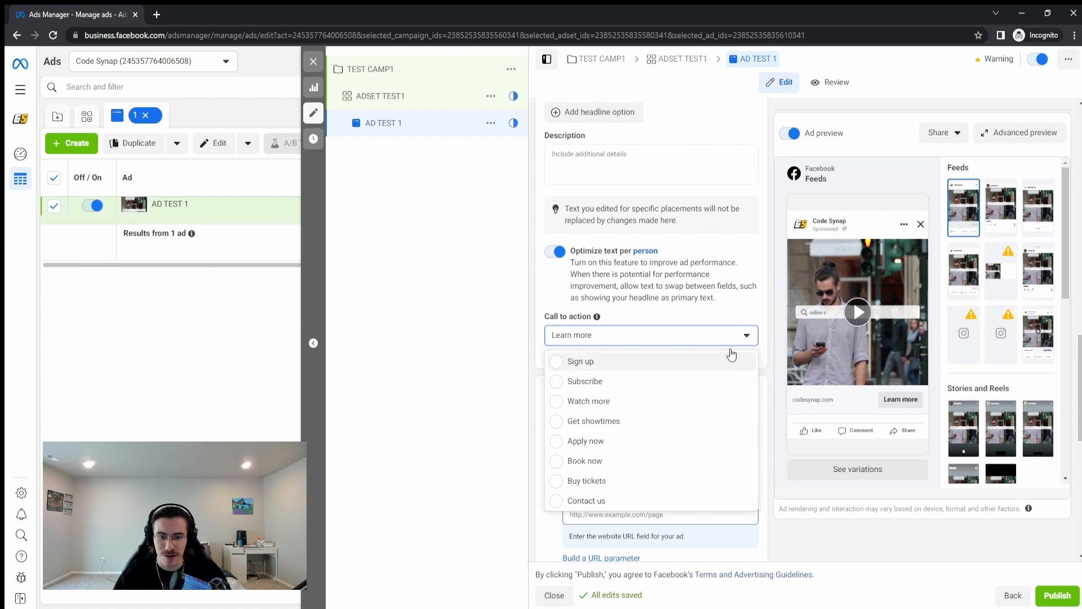
pyautogui.click(564, 382)
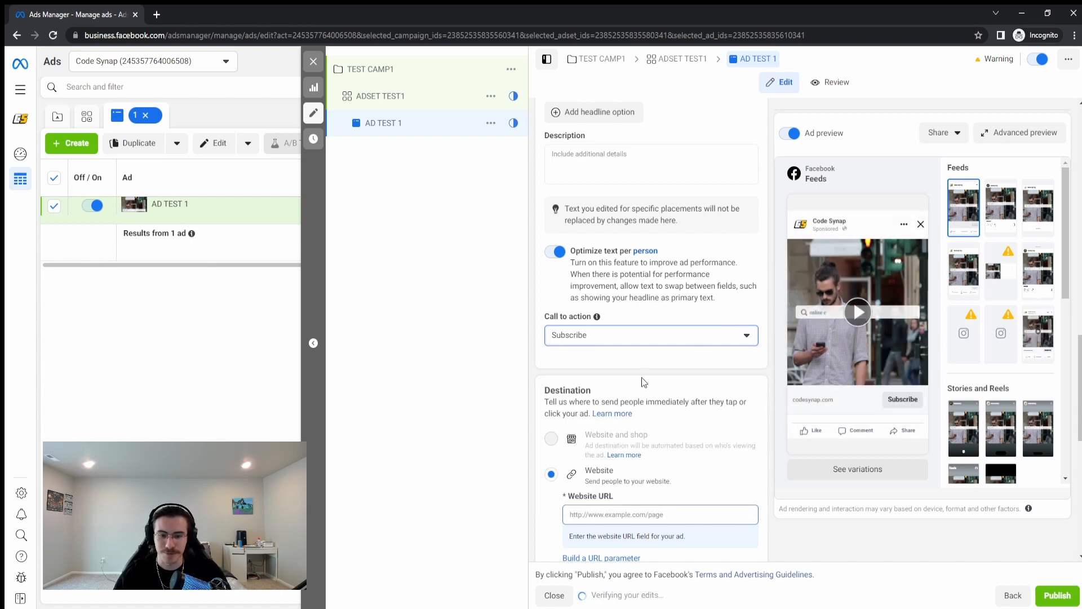
# - Examine the ad's website destination settings, going to the Website URL and Display link fields and leaving both empty
pyautogui.scroll(-3, 641, 377)
pyautogui.scroll(-1, 630, 407)
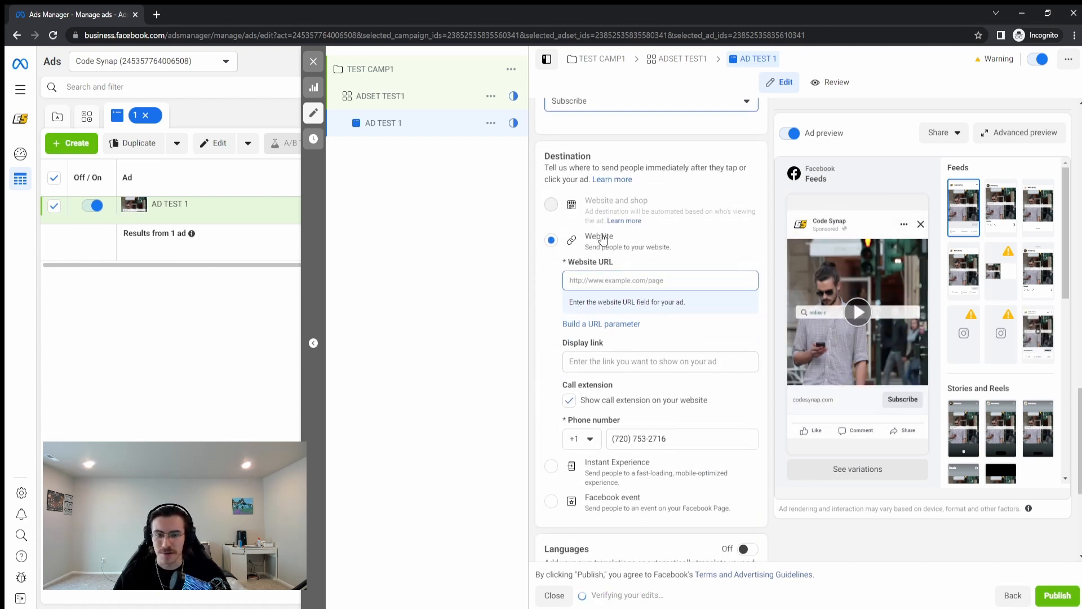
pyautogui.click(638, 280)
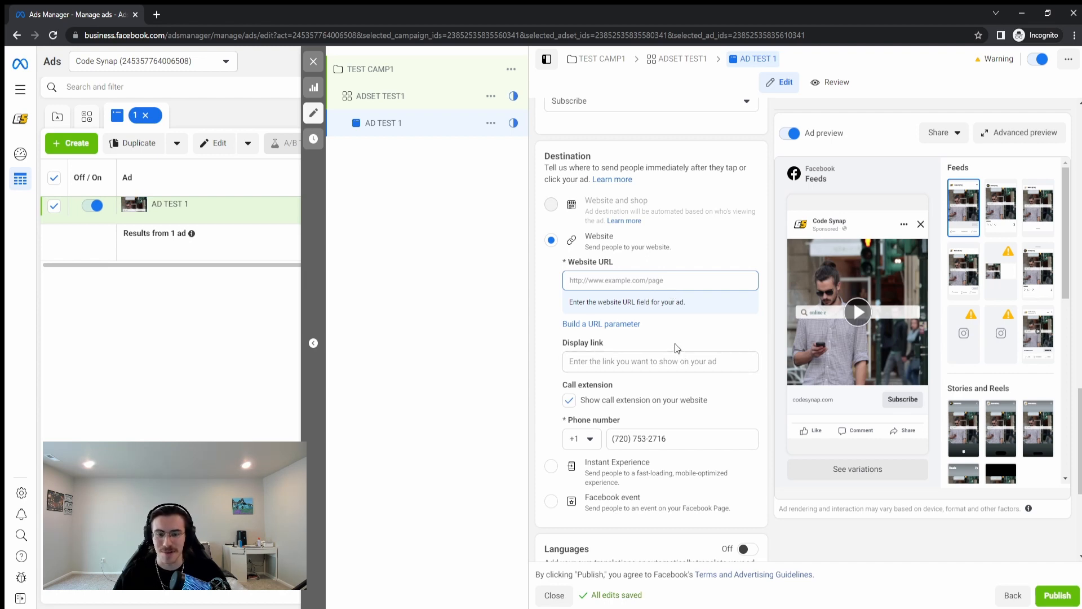
pyautogui.scroll(-3, 665, 344)
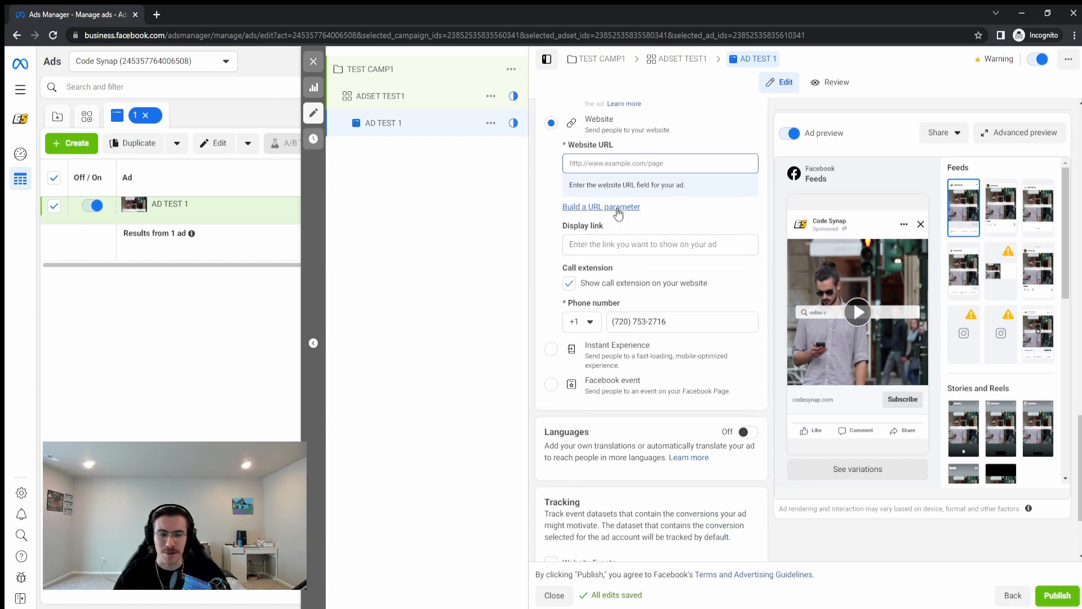
pyautogui.moveTo(784, 266)
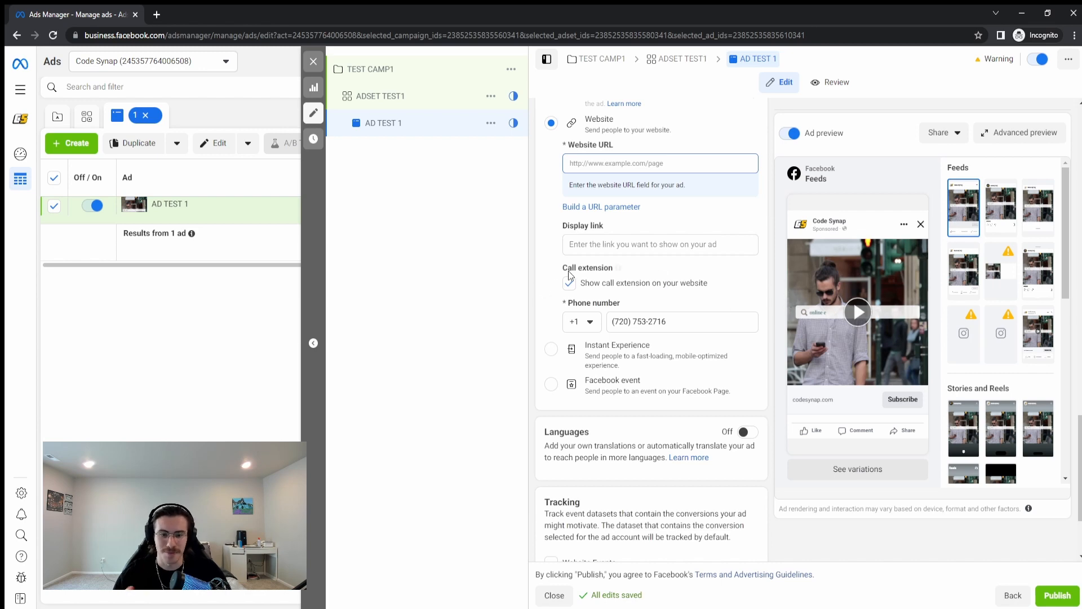
pyautogui.click(649, 248)
pyautogui.click(550, 229)
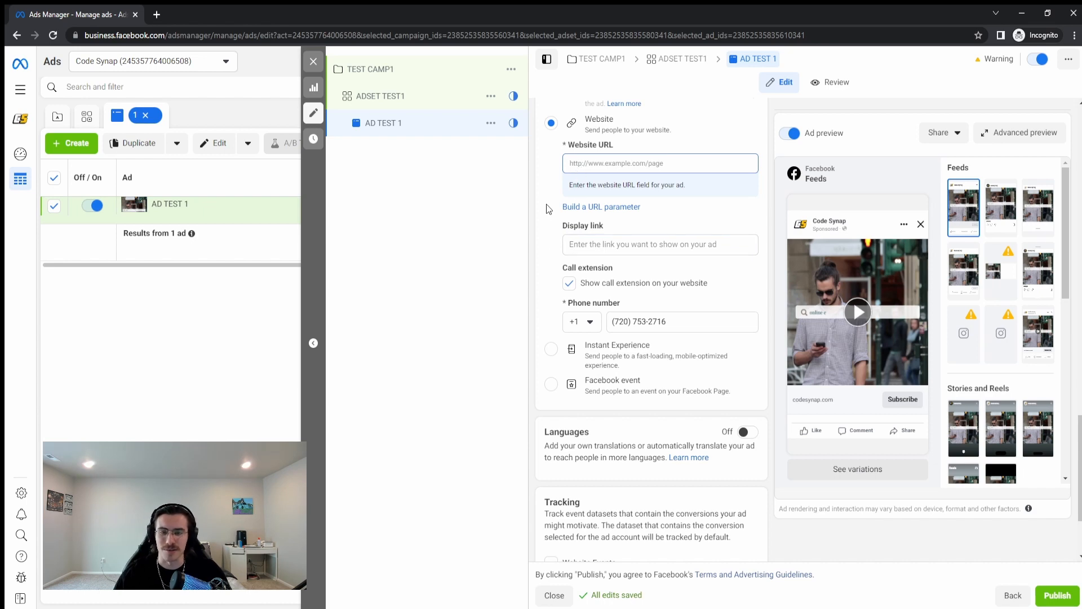
pyautogui.click(635, 241)
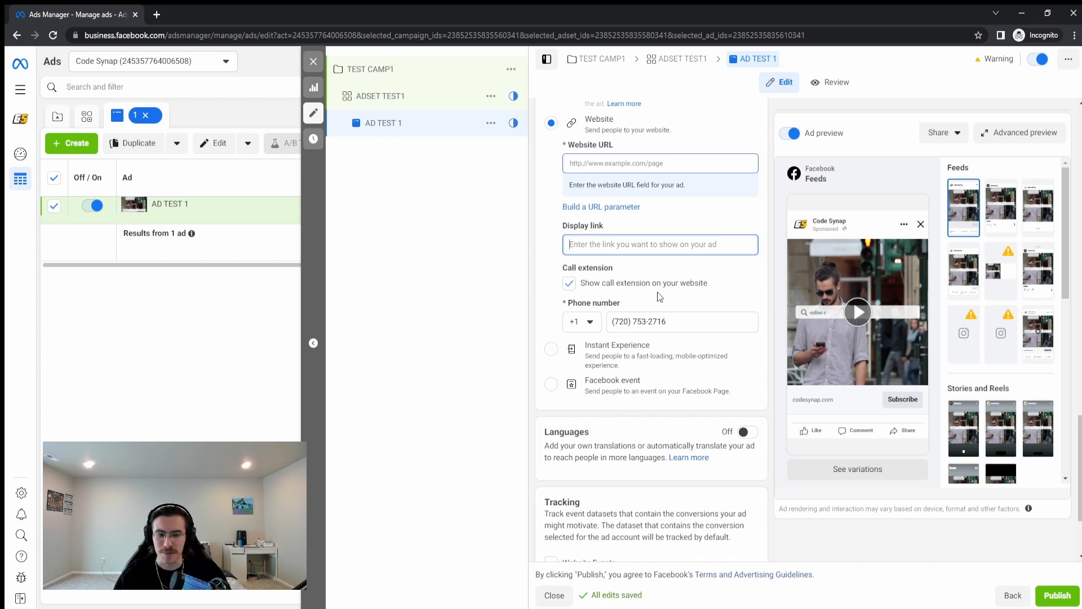
# - Disable the call extension for the ad's website destination
pyautogui.click(570, 285)
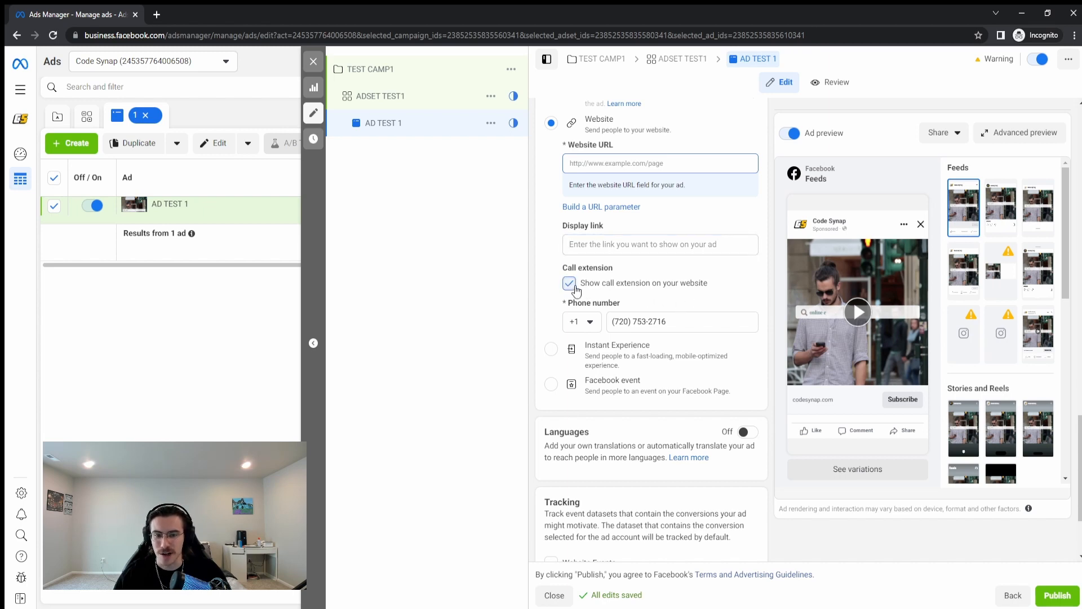
pyautogui.click(571, 284)
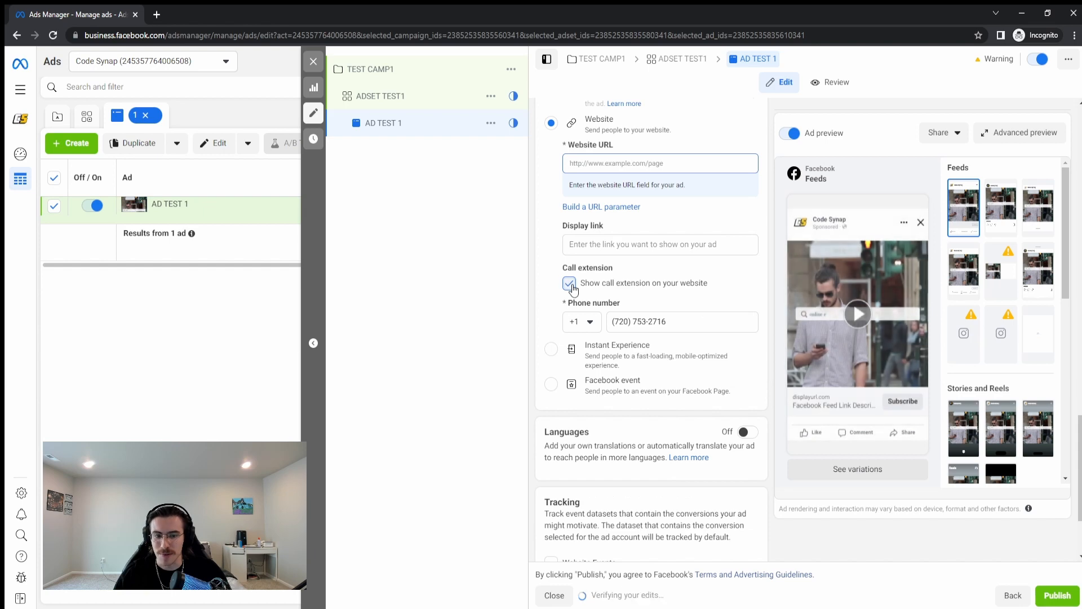
pyautogui.click(572, 286)
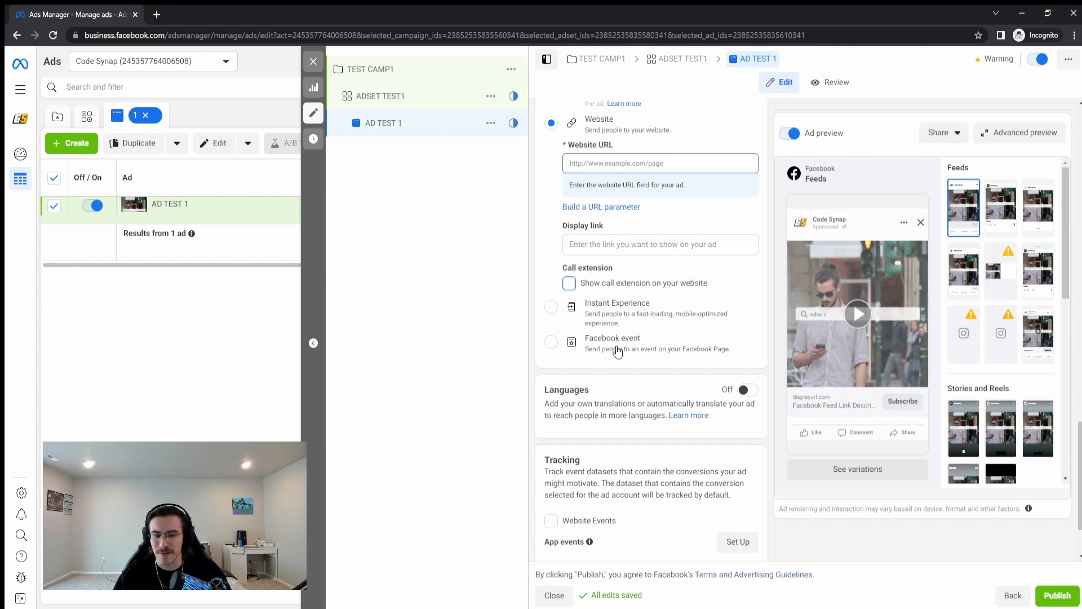
# - Turn on Languages for the ad, without adding any language
pyautogui.scroll(2, 615, 349)
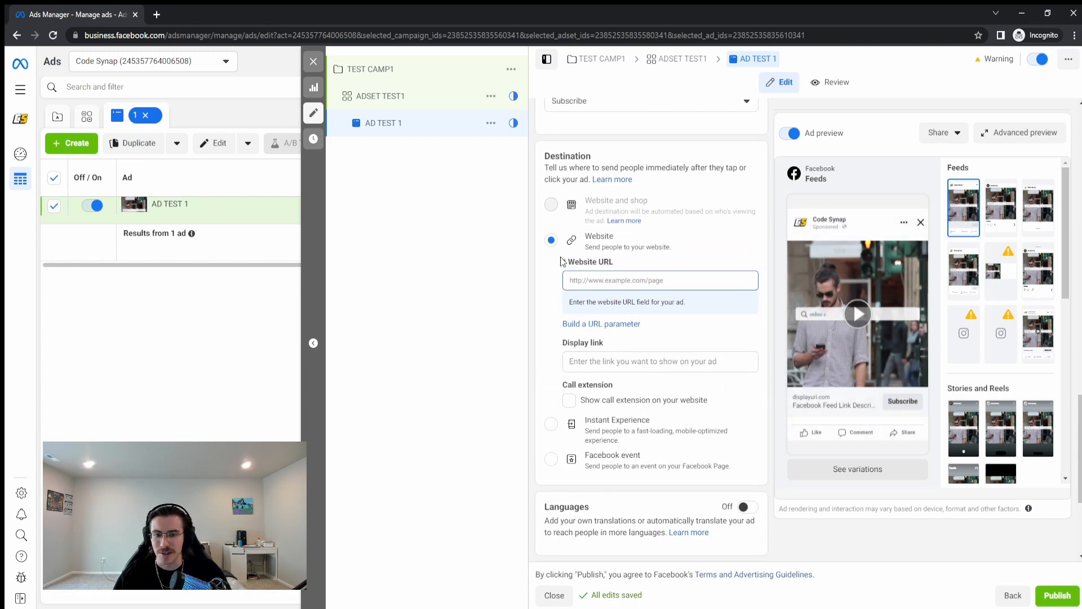
pyautogui.scroll(-4, 675, 259)
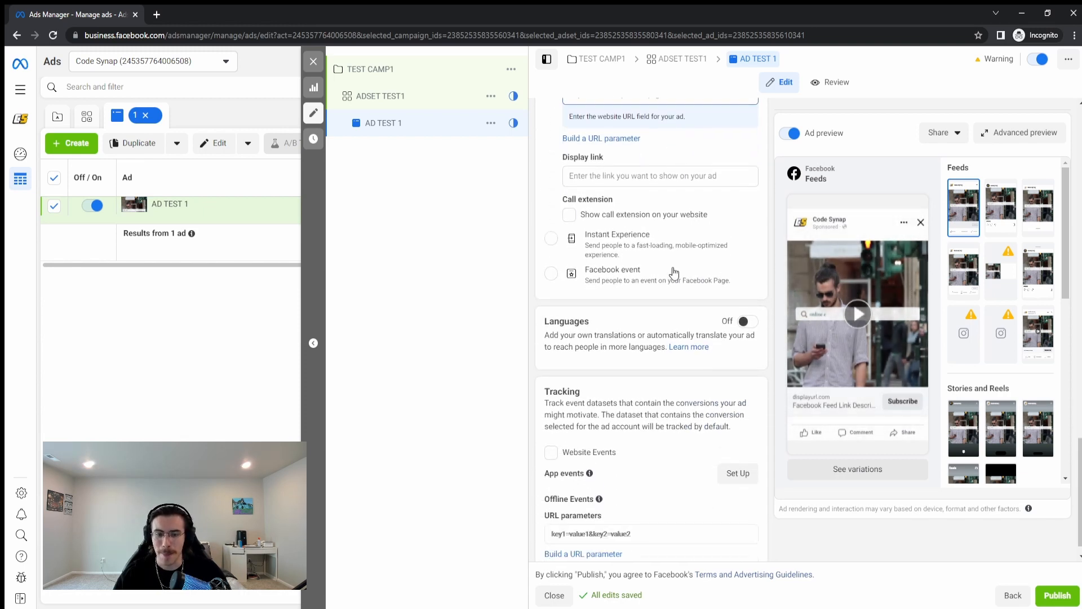
pyautogui.click(754, 306)
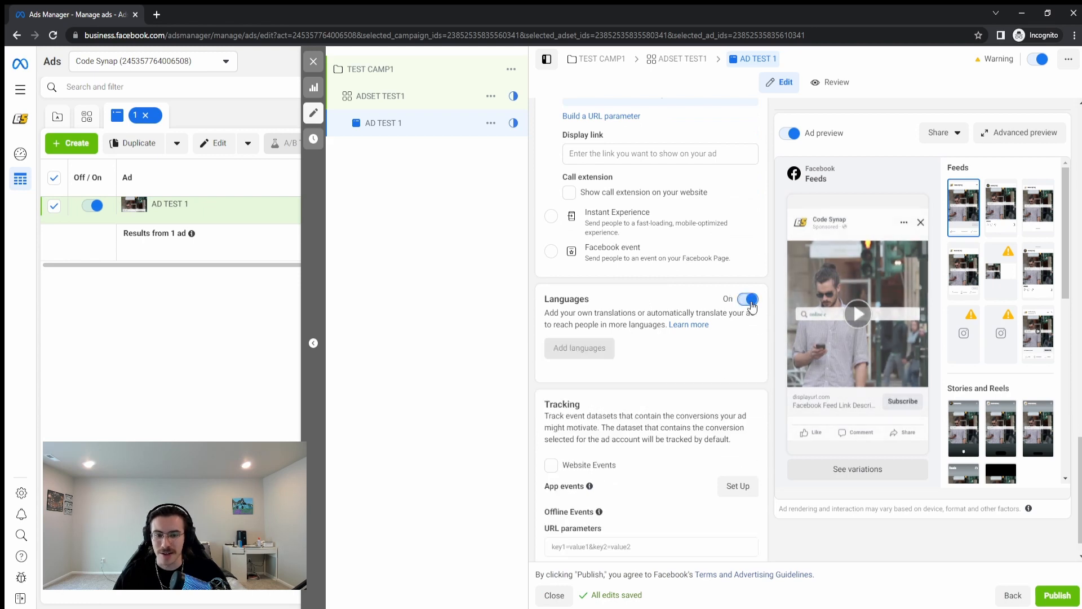
pyautogui.moveTo(590, 347)
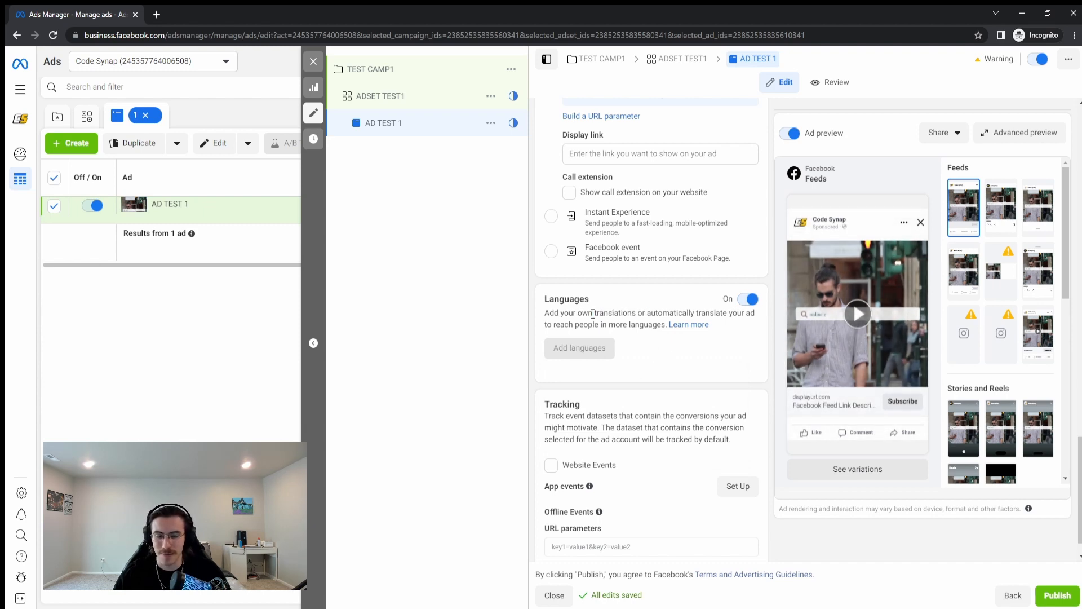
# - Review the ad's Tracking settings for website events, app events, offline events and URL parameters
pyautogui.scroll(-1, 620, 327)
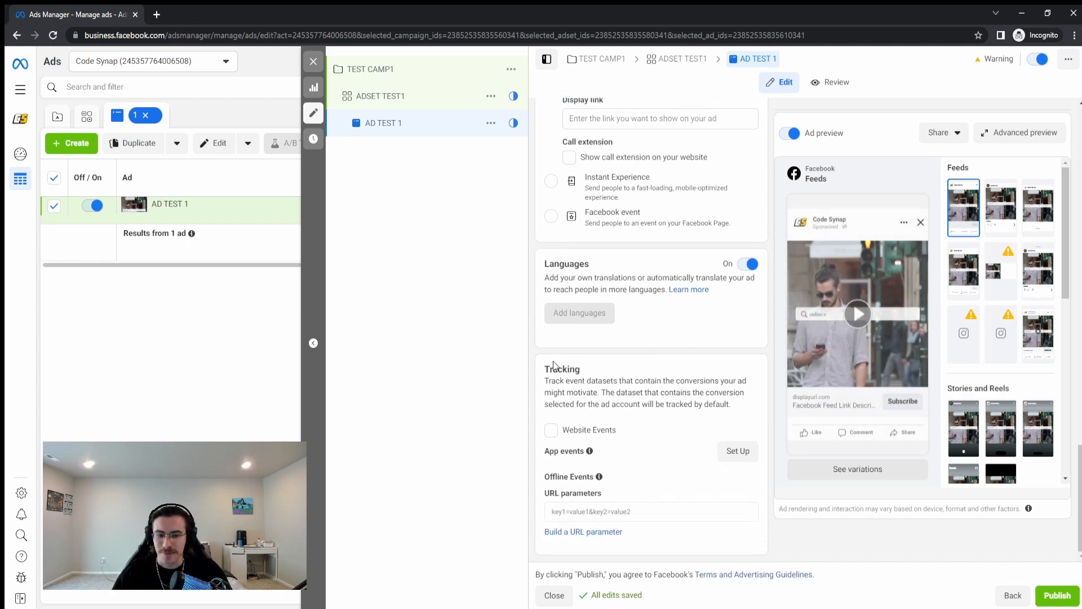
pyautogui.moveTo(545, 369); pyautogui.dragTo(646, 383)
pyautogui.click(649, 386)
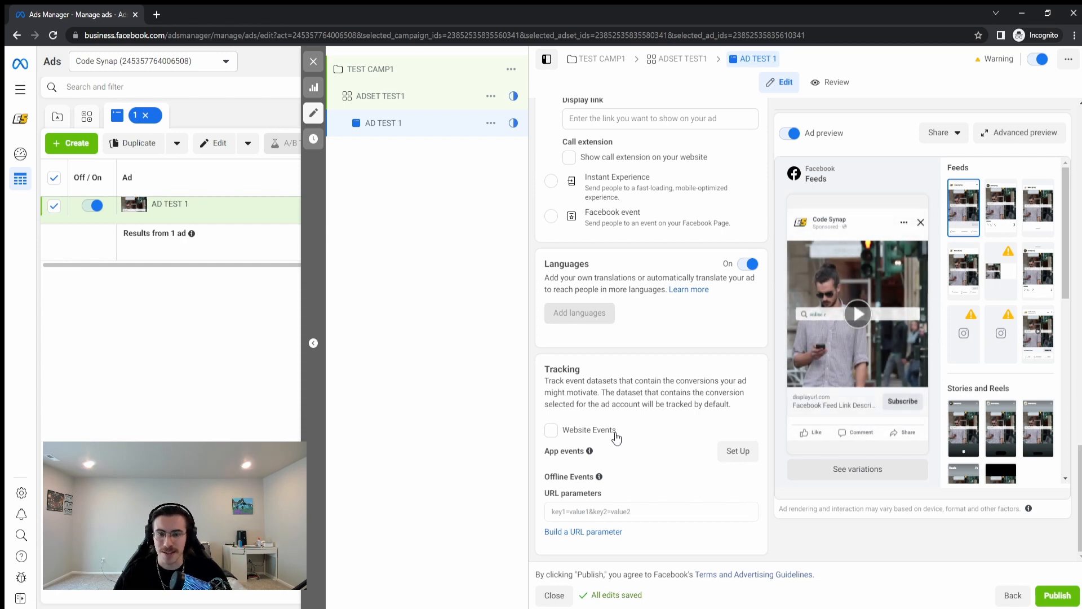
pyautogui.scroll(5, 622, 437)
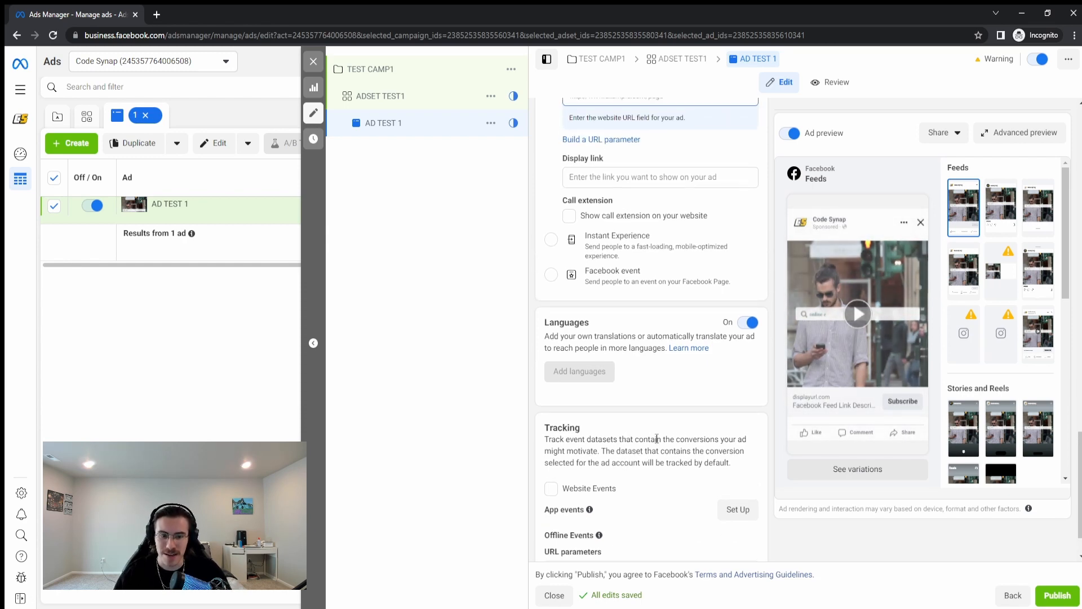
pyautogui.scroll(-5, 681, 442)
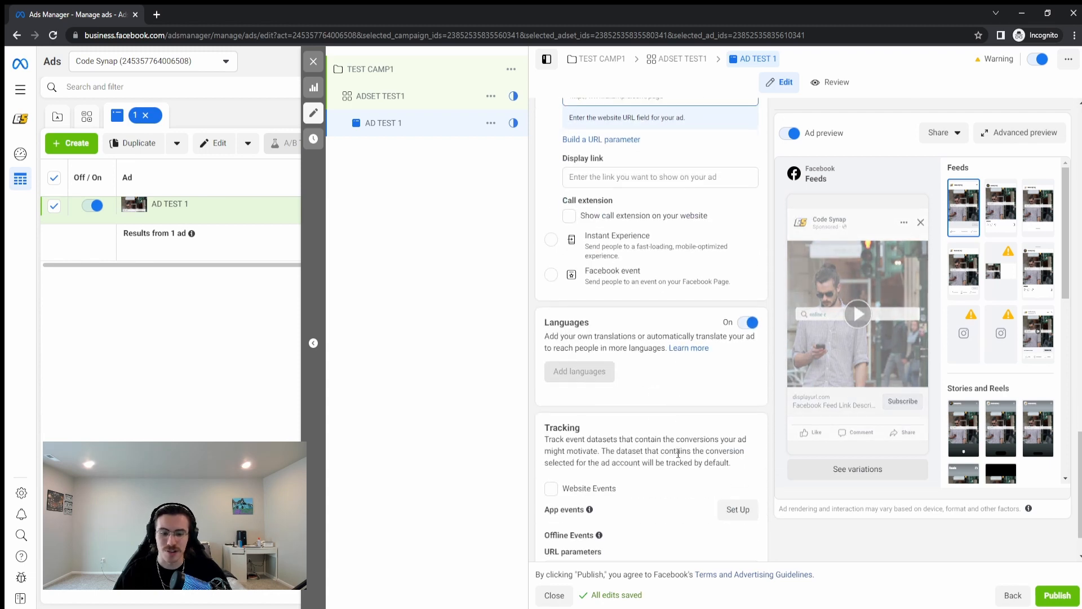